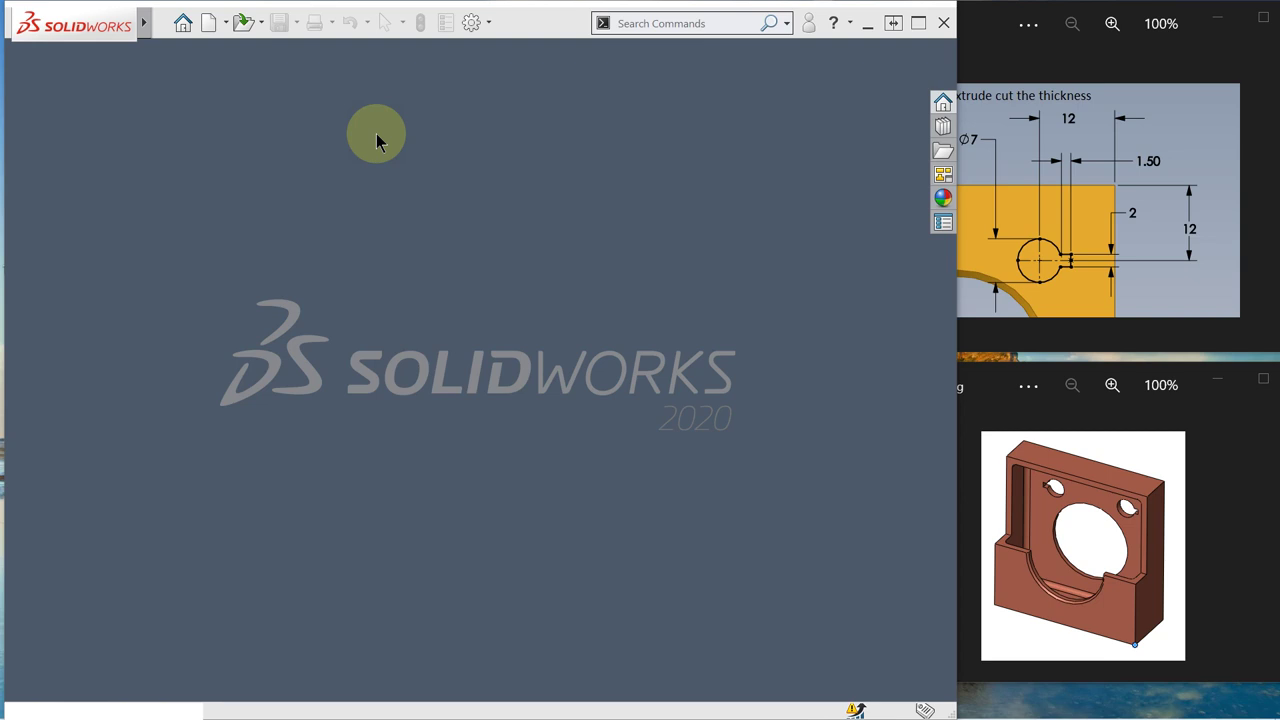
Step: Create a new part document, Part2, from the Partmm millimetre template
{"action": "left_click", "coordinate": [227, 22]}
{"action": "left_click", "coordinate": [229, 47]}
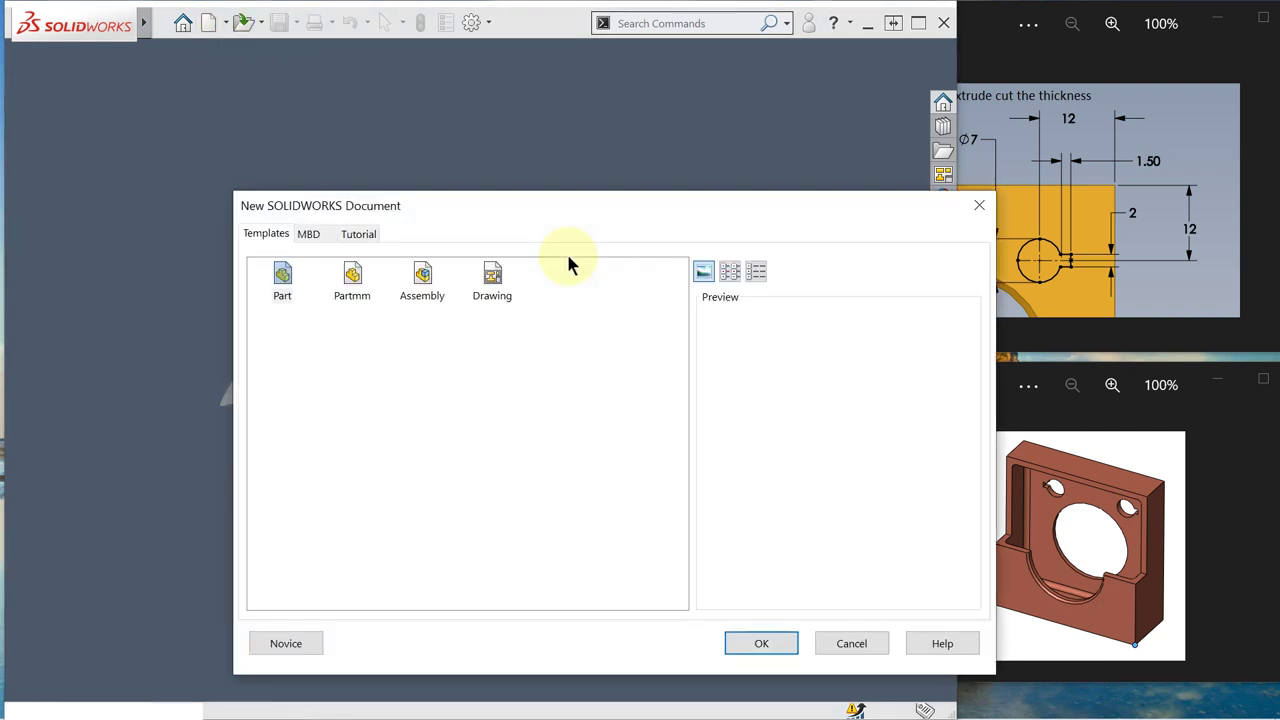
{"action": "left_click", "coordinate": [354, 281]}
{"action": "left_click", "coordinate": [779, 645]}
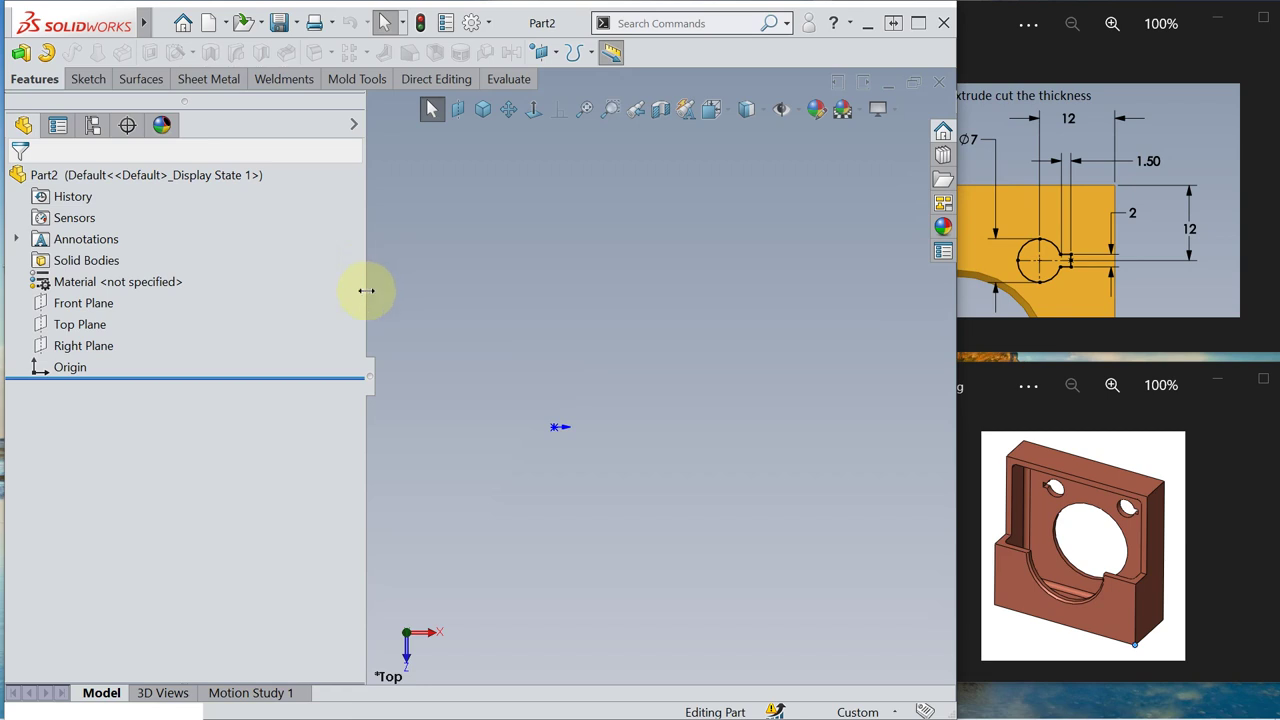
Step: Narrow the FeatureManager panel to widen the graphics area, then dismiss the Options dropdown
{"action": "left_click_drag", "start_coordinate": [366, 291], "coordinate": [243, 289]}
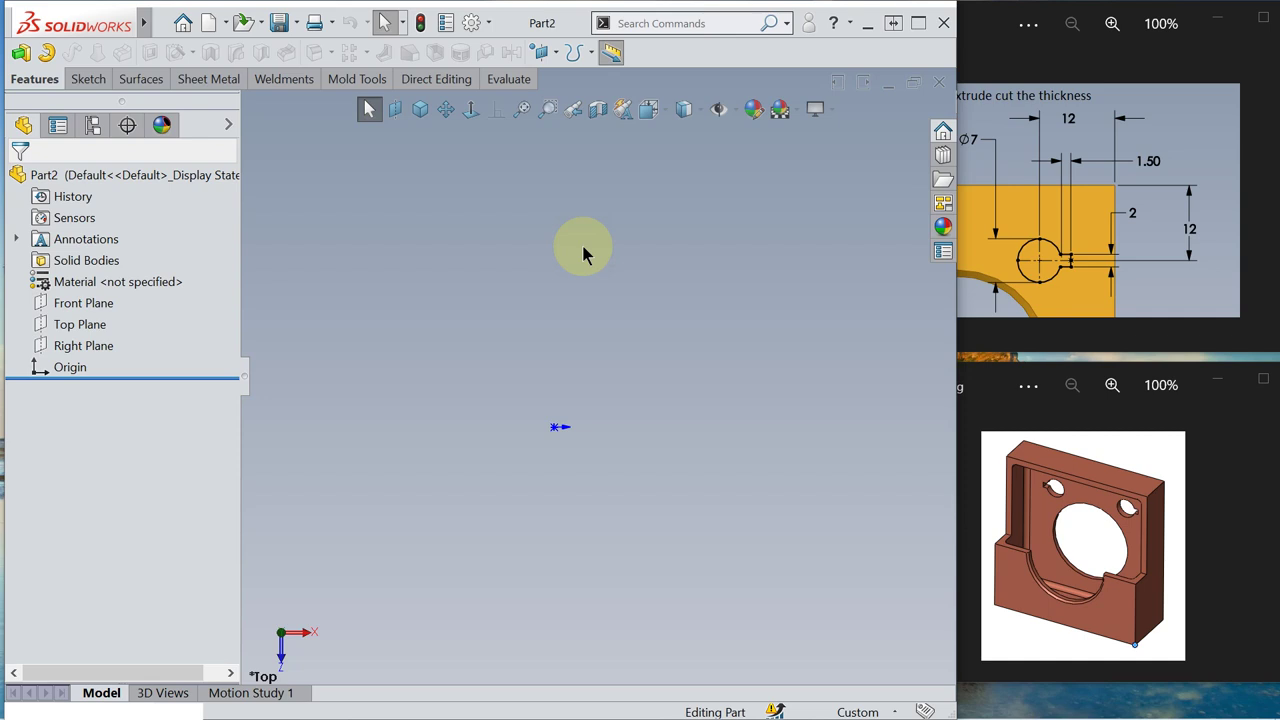
{"action": "left_click", "coordinate": [489, 24]}
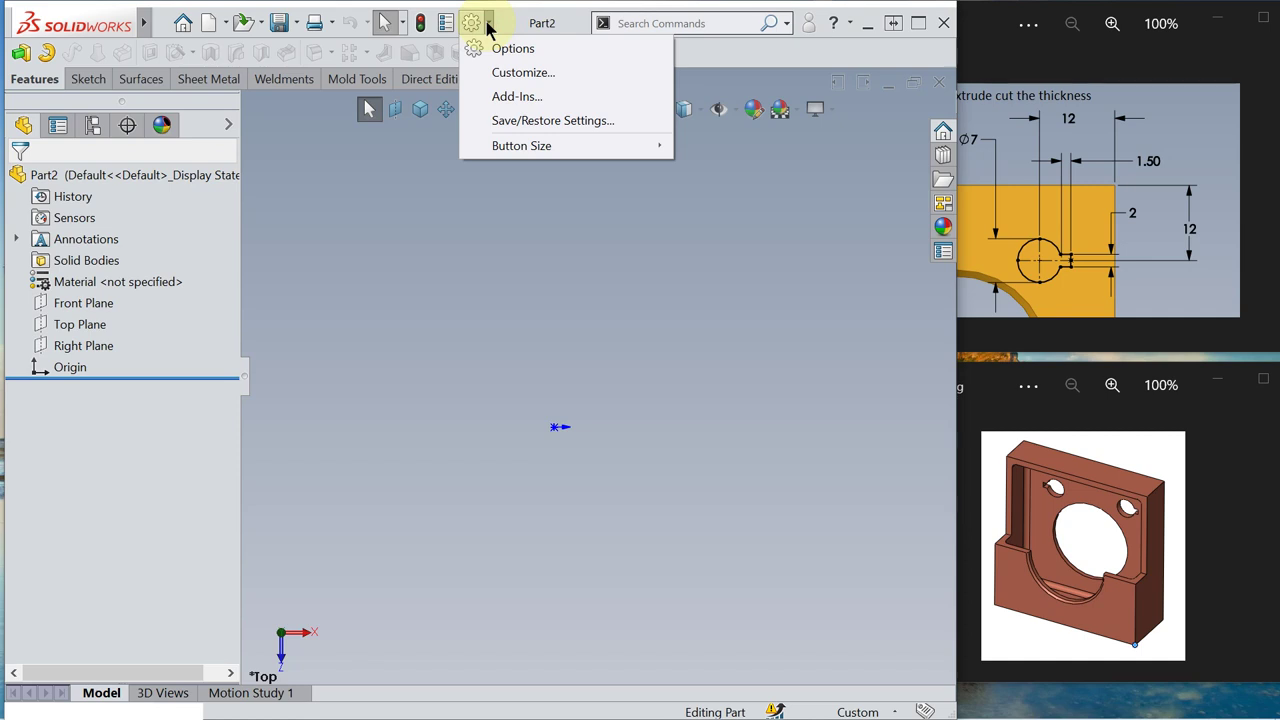
{"action": "left_click", "coordinate": [444, 290]}
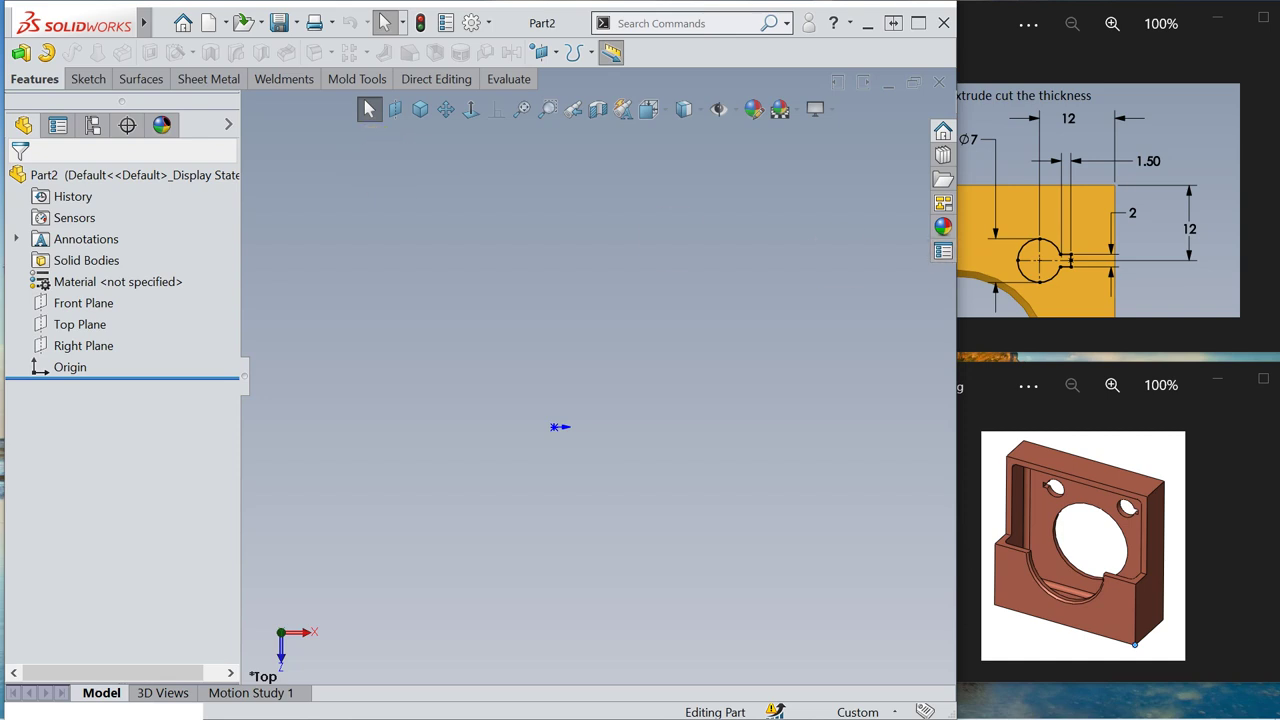
{"action": "right_click", "coordinate": [546, 298]}
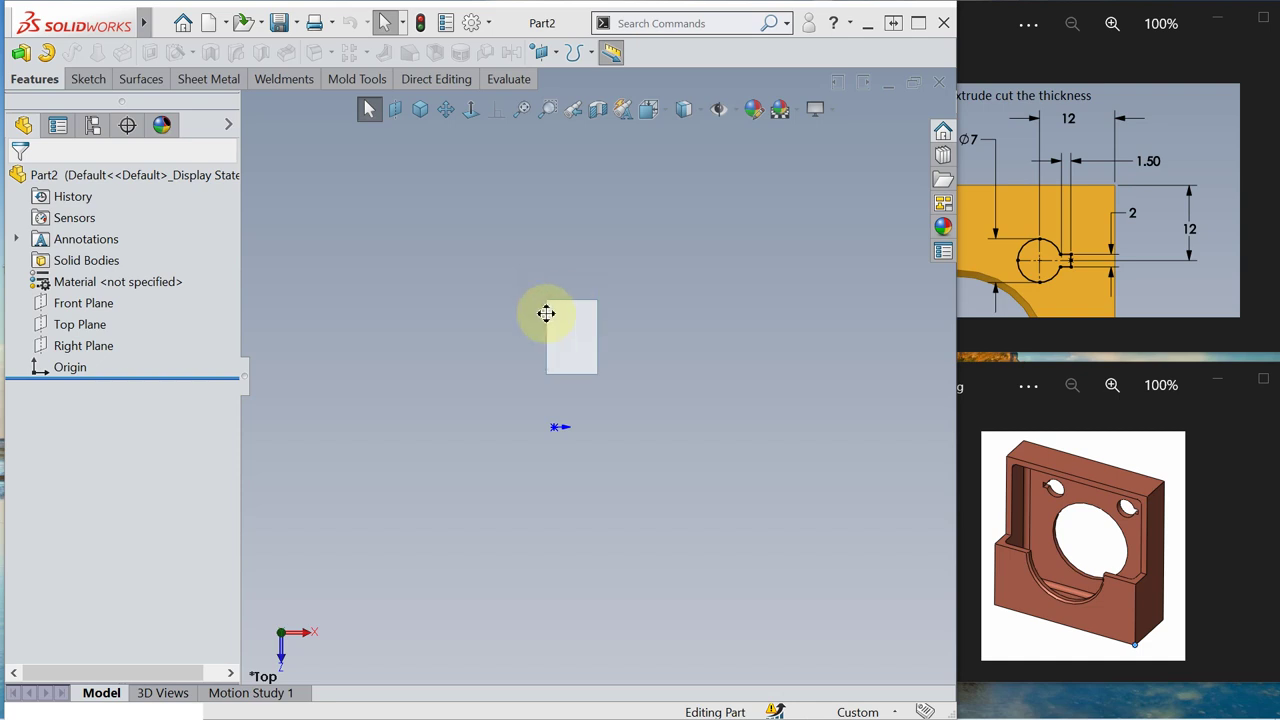
{"action": "key", "text": "s"}
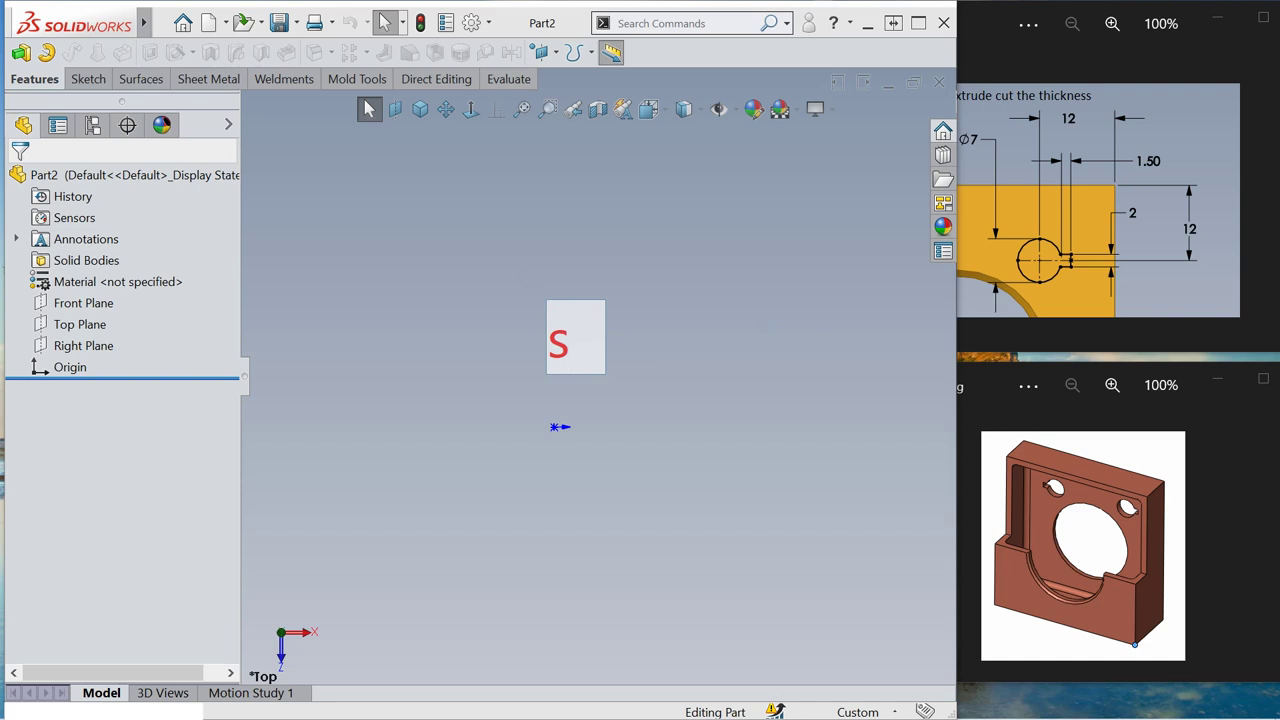
{"action": "key", "text": "Escape"}
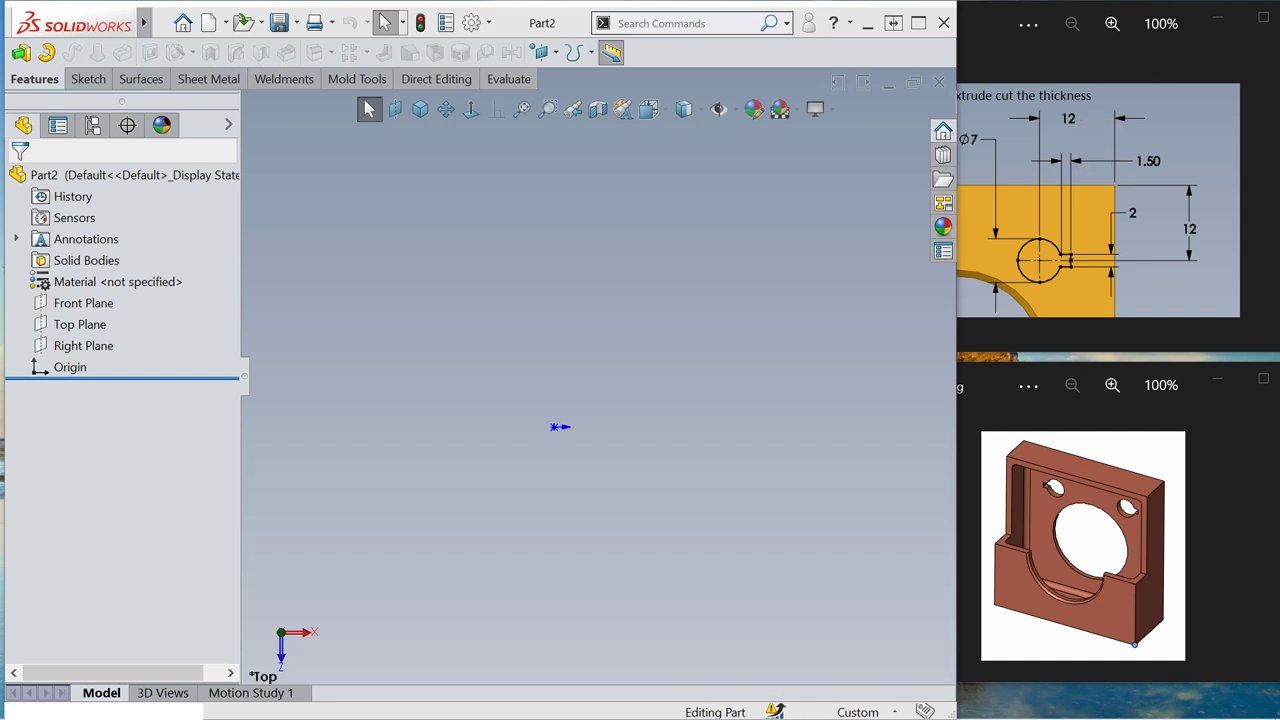
Step: Step back in Photos to the 15b.png Front Extrude 18 reference, then return to SOLIDWORKS
{"action": "left_click", "coordinate": [985, 68]}
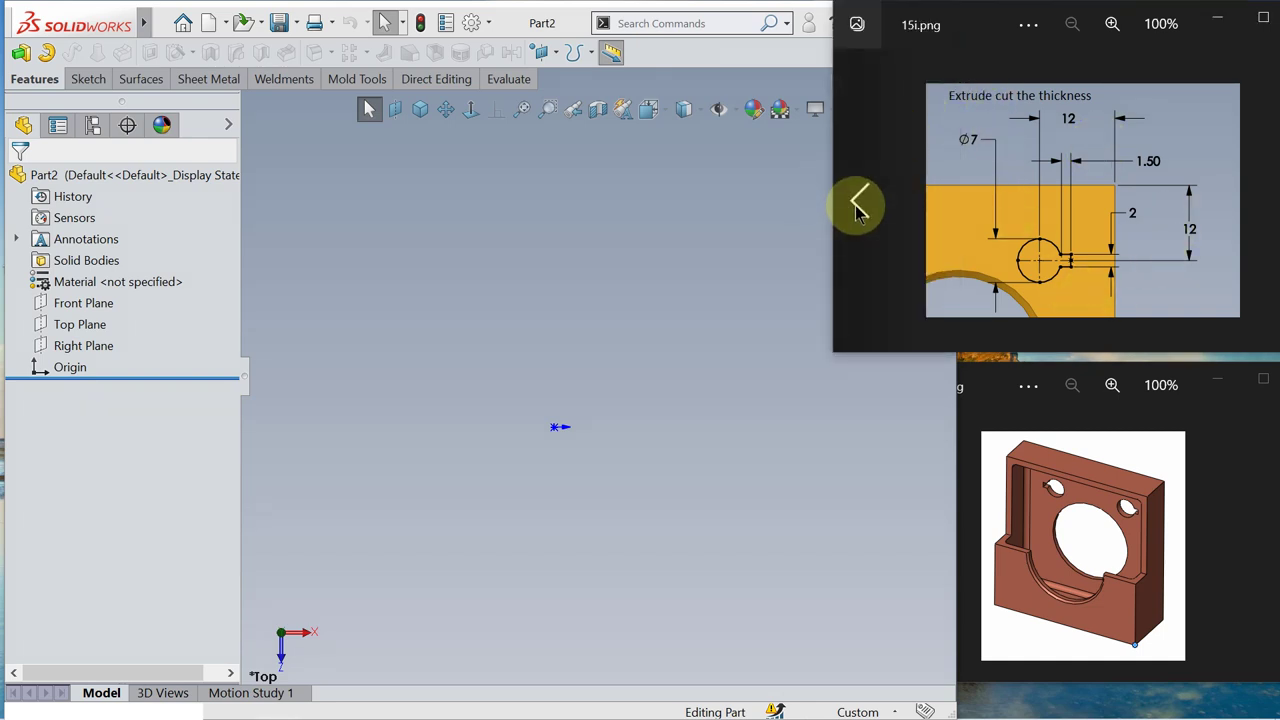
{"action": "left_click", "coordinate": [858, 205]}
{"action": "left_click", "coordinate": [858, 207]}
{"action": "left_click", "coordinate": [858, 207]}
{"action": "left_click", "coordinate": [858, 207]}
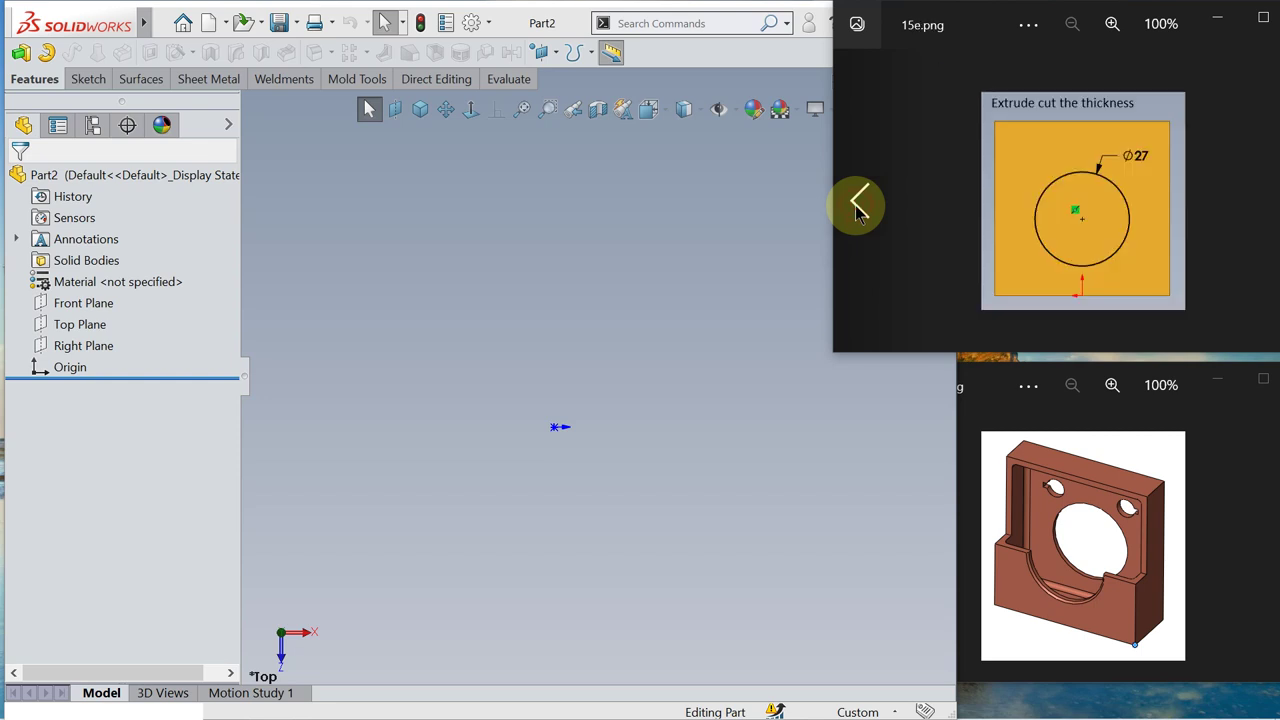
{"action": "left_click", "coordinate": [858, 207]}
{"action": "left_click", "coordinate": [858, 207]}
{"action": "left_click", "coordinate": [858, 207]}
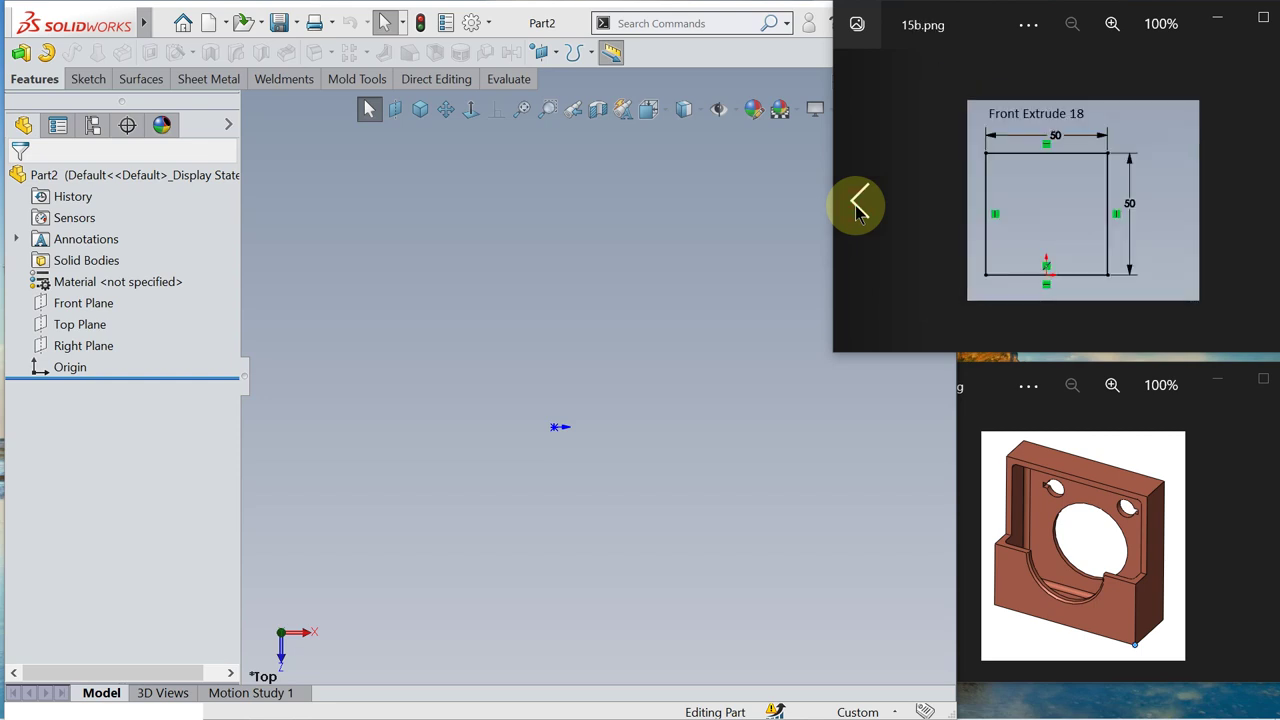
{"action": "left_click", "coordinate": [657, 291]}
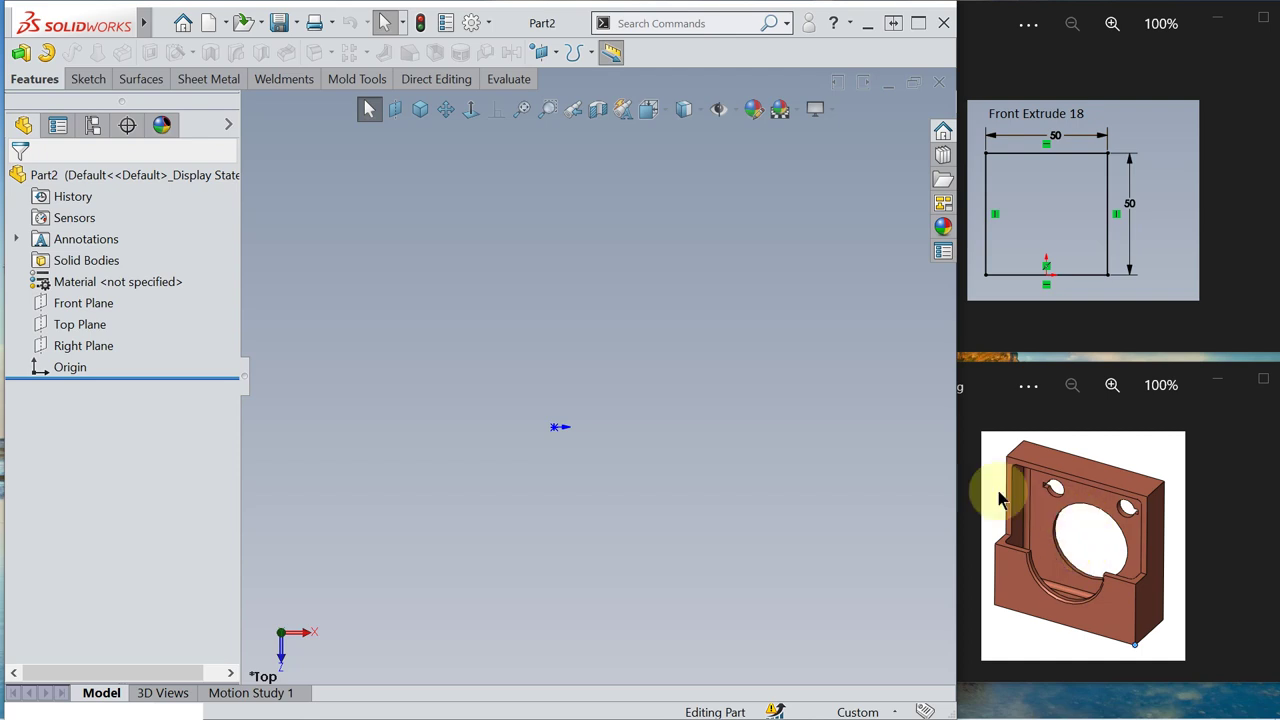
Step: Sketch a center rectangle from the origin on the Front Plane
{"action": "left_click", "coordinate": [80, 304]}
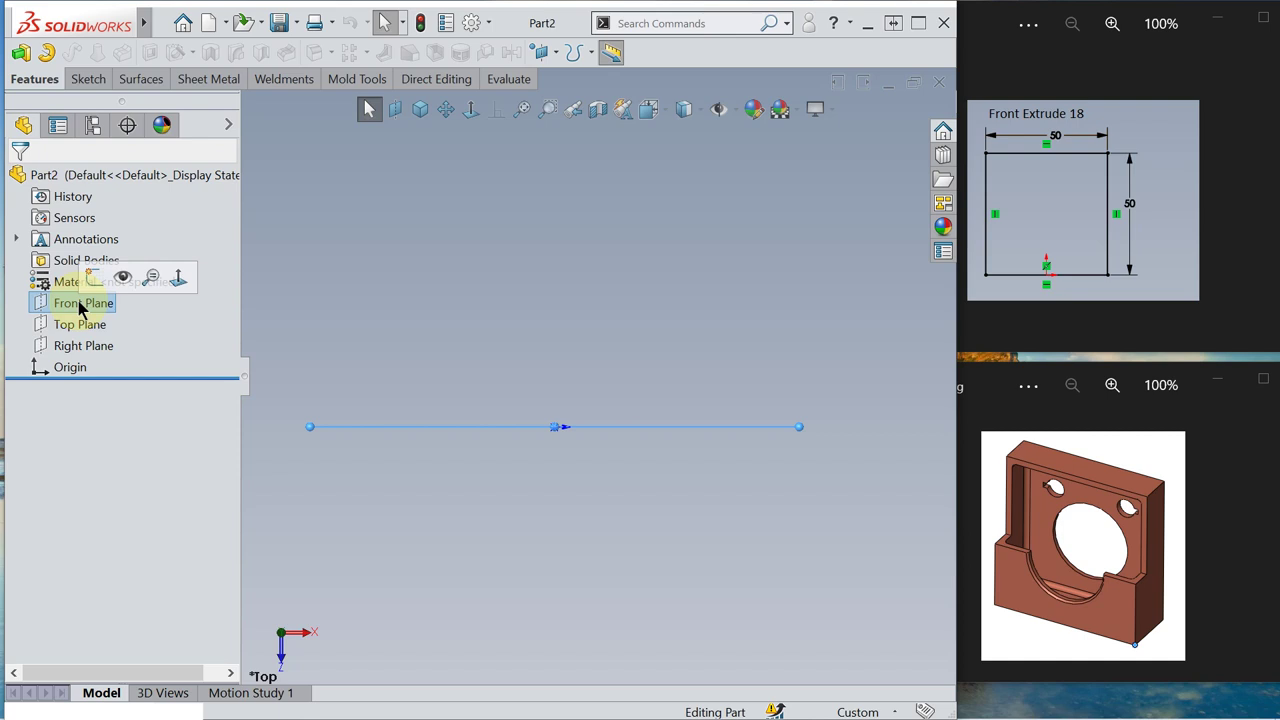
{"action": "left_click", "coordinate": [95, 278]}
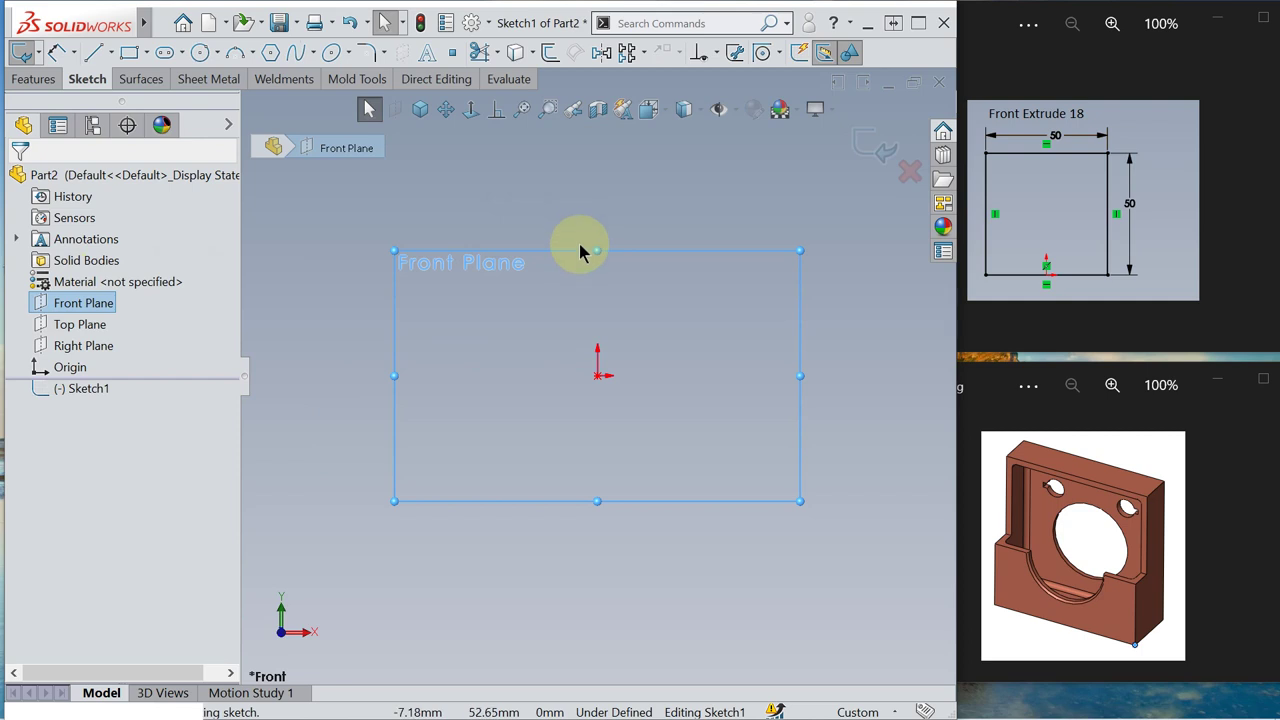
{"action": "key", "text": "s"}
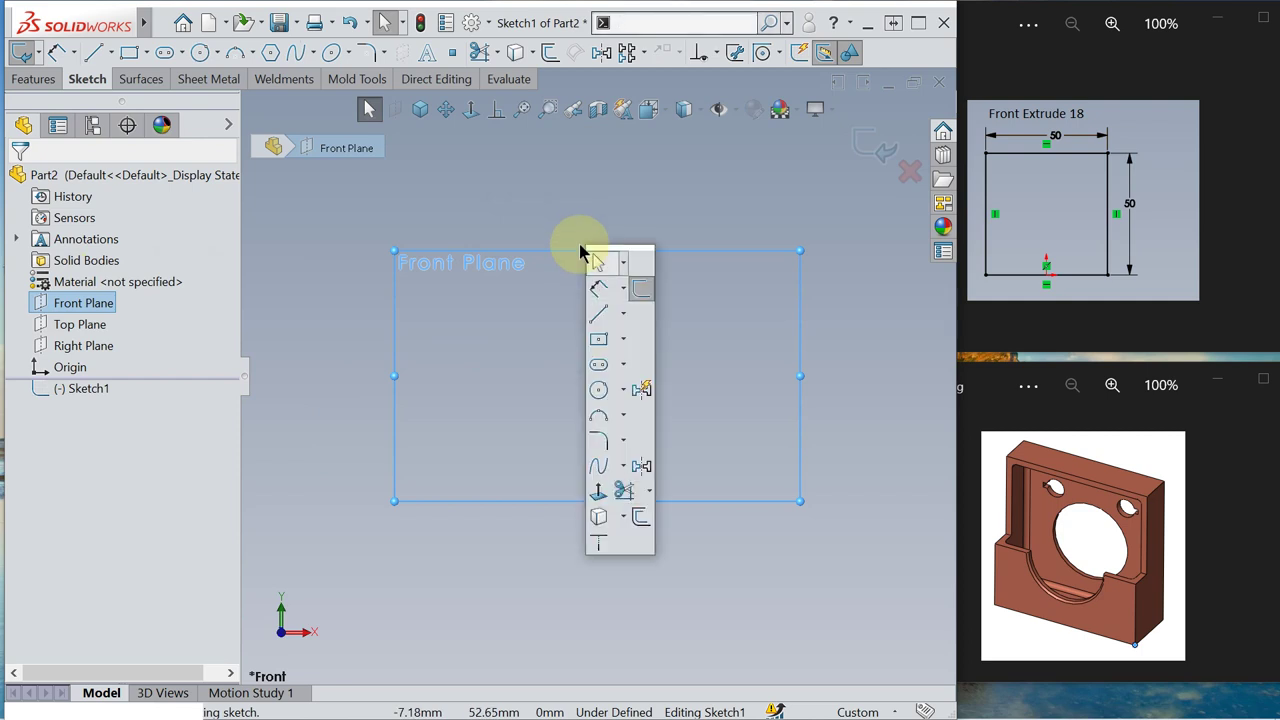
{"action": "left_click", "coordinate": [600, 339]}
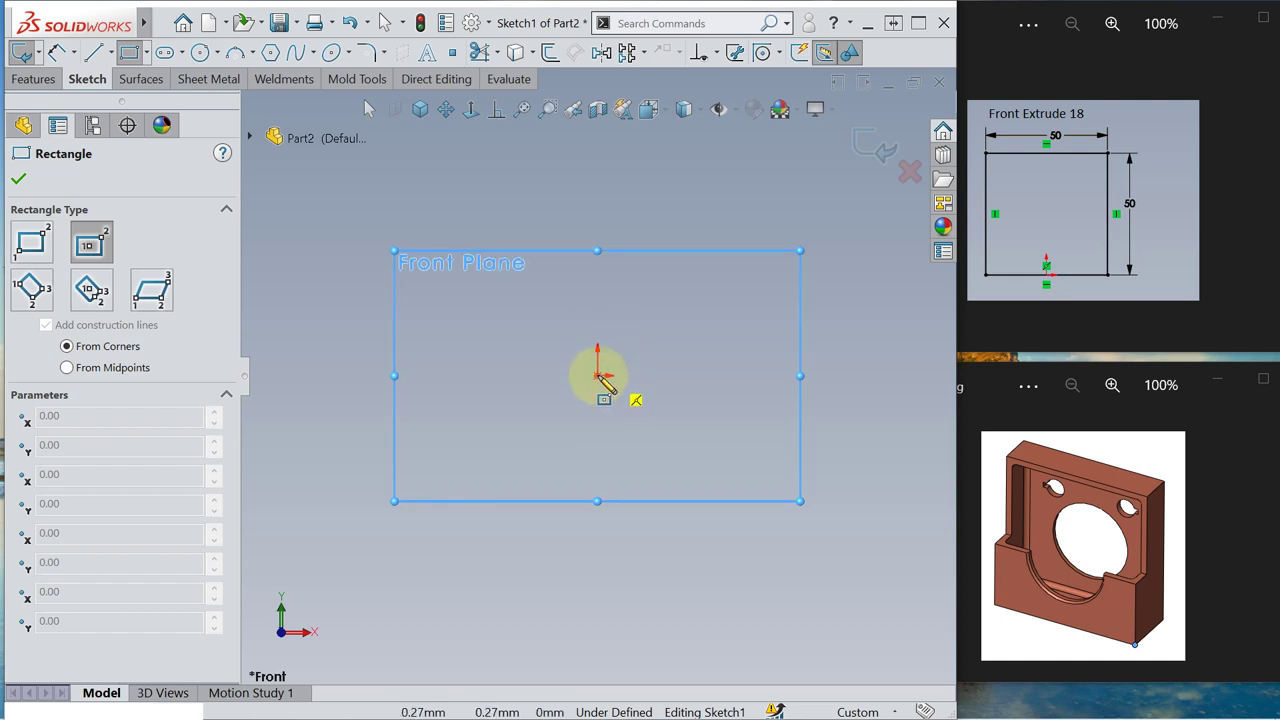
{"action": "left_click", "coordinate": [597, 375]}
{"action": "left_click", "coordinate": [709, 447]}
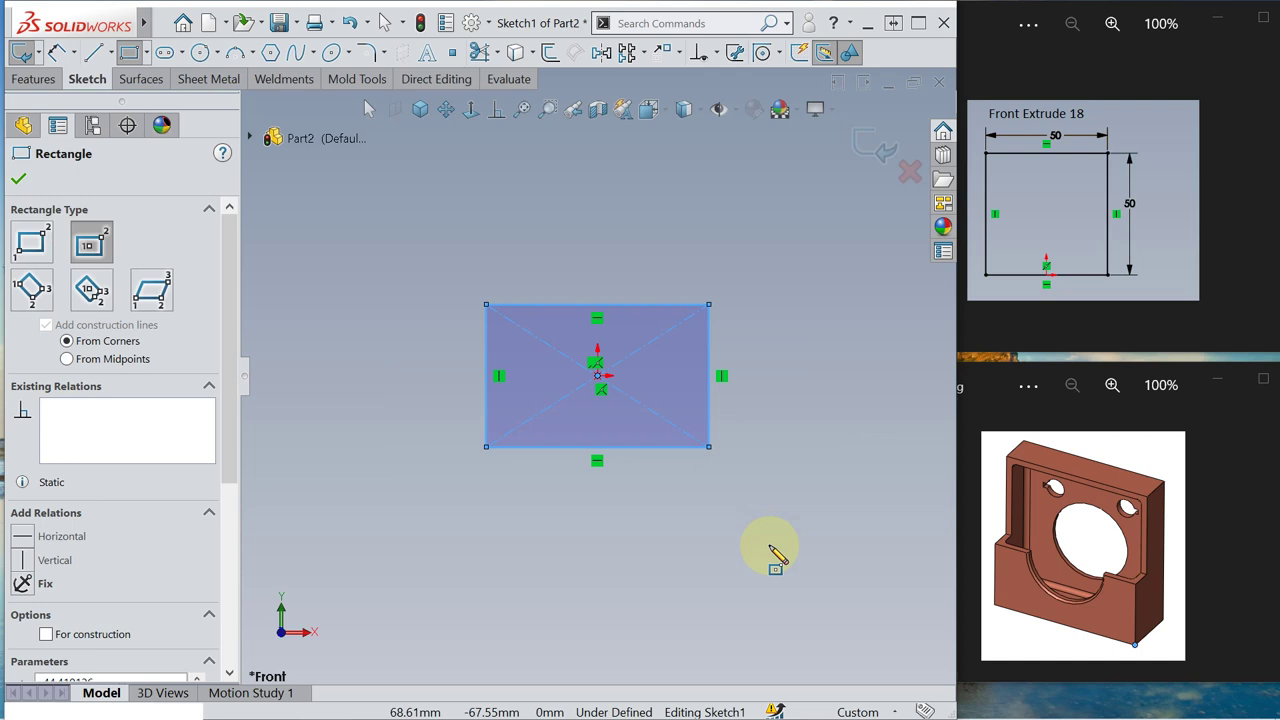
Step: Dimension the rectangle's width and height to 50 mm each and exit the sketch
{"action": "key", "text": "s"}
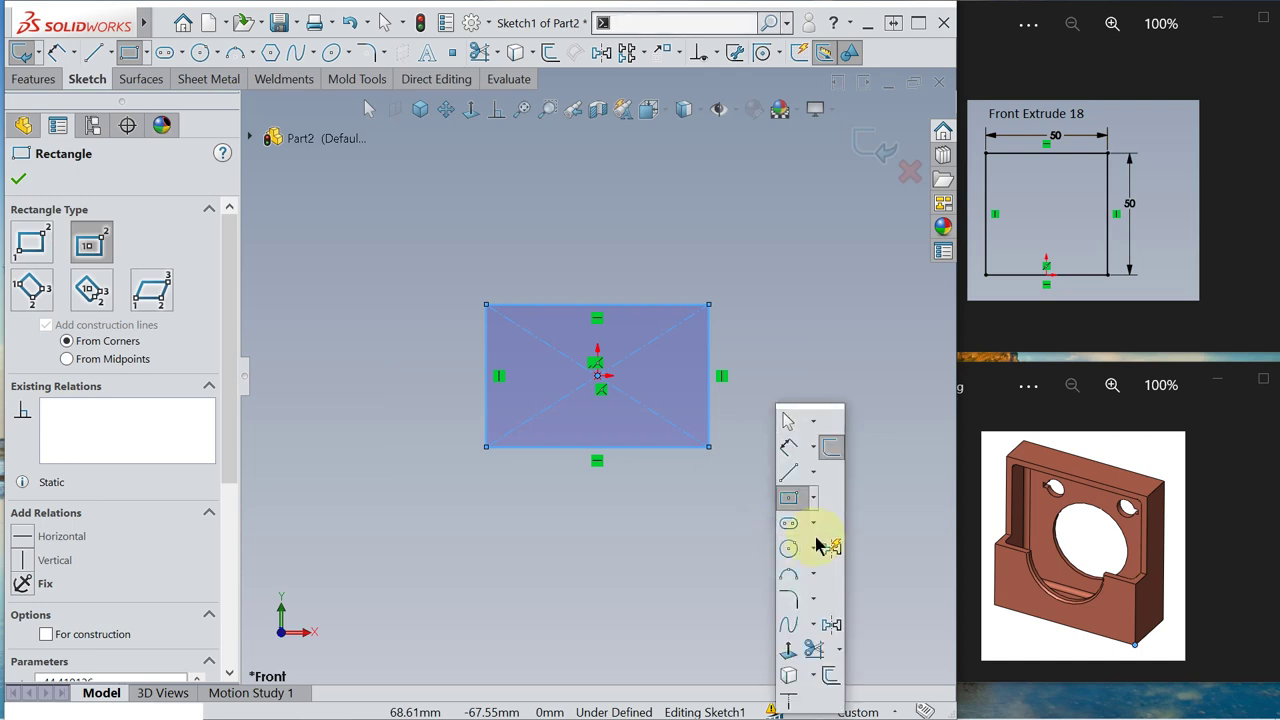
{"action": "left_click", "coordinate": [789, 447]}
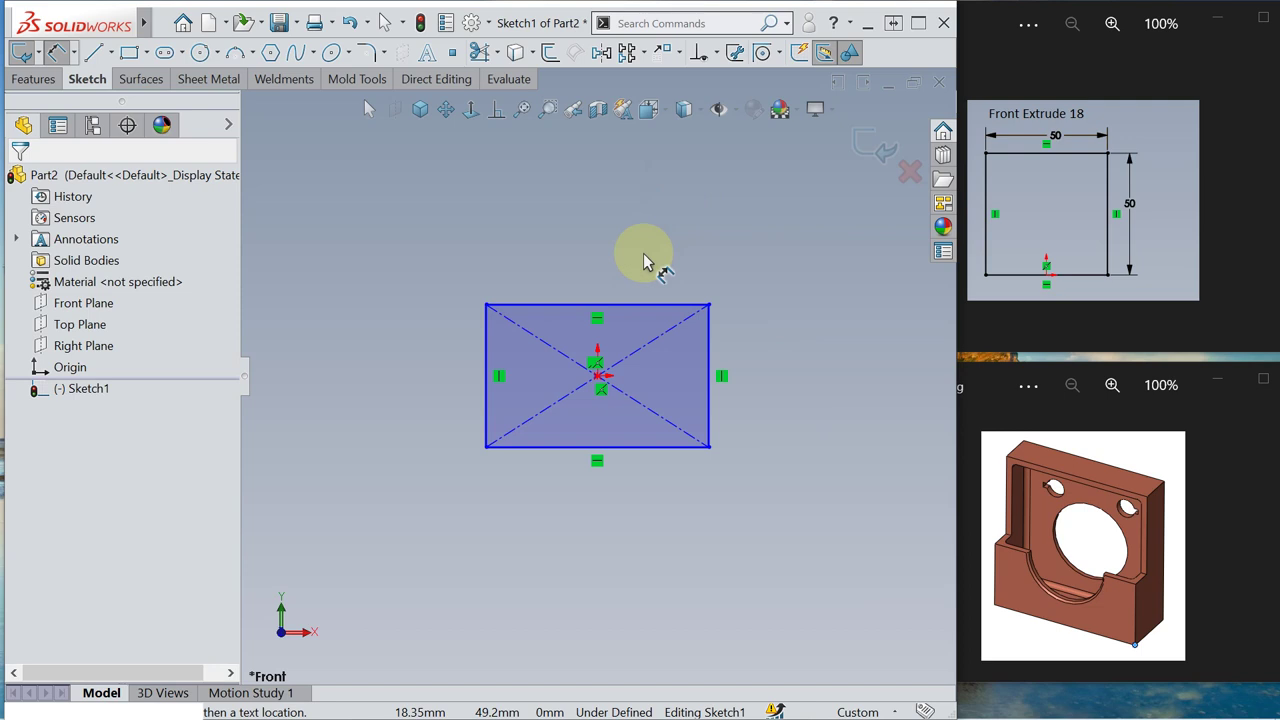
{"action": "left_click", "coordinate": [634, 311]}
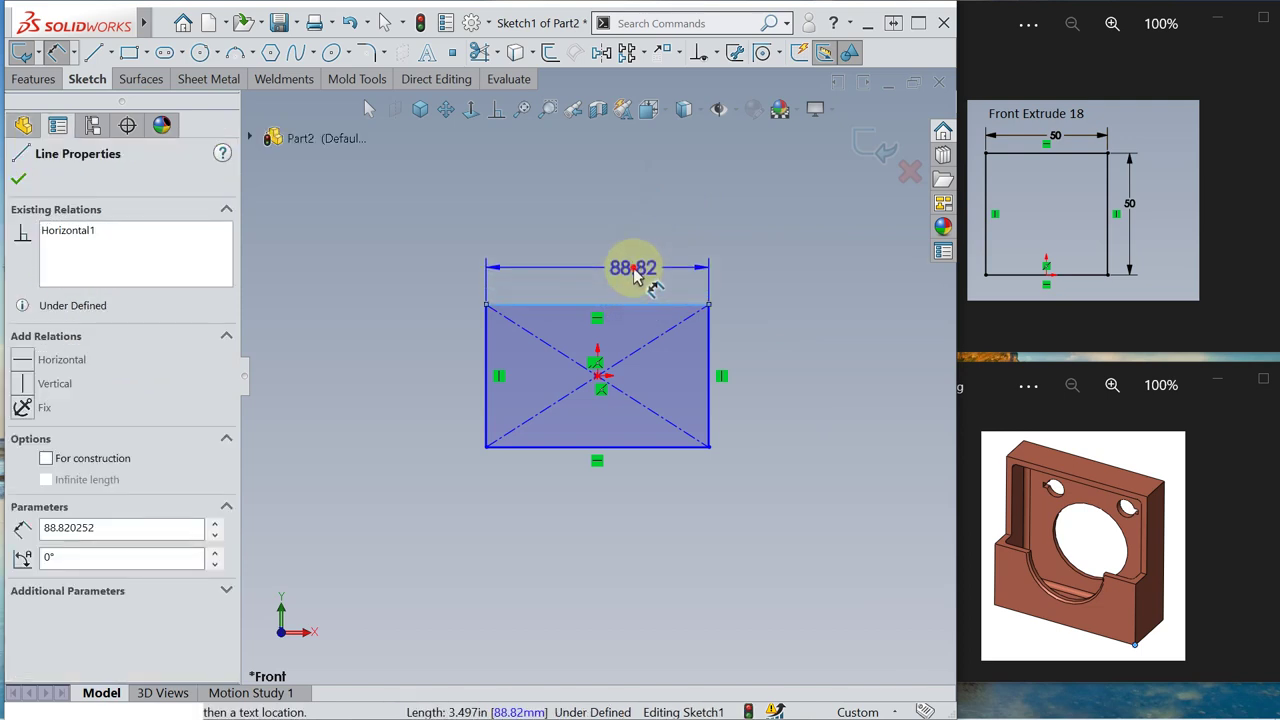
{"action": "left_click", "coordinate": [646, 277]}
{"action": "type", "text": "50"}
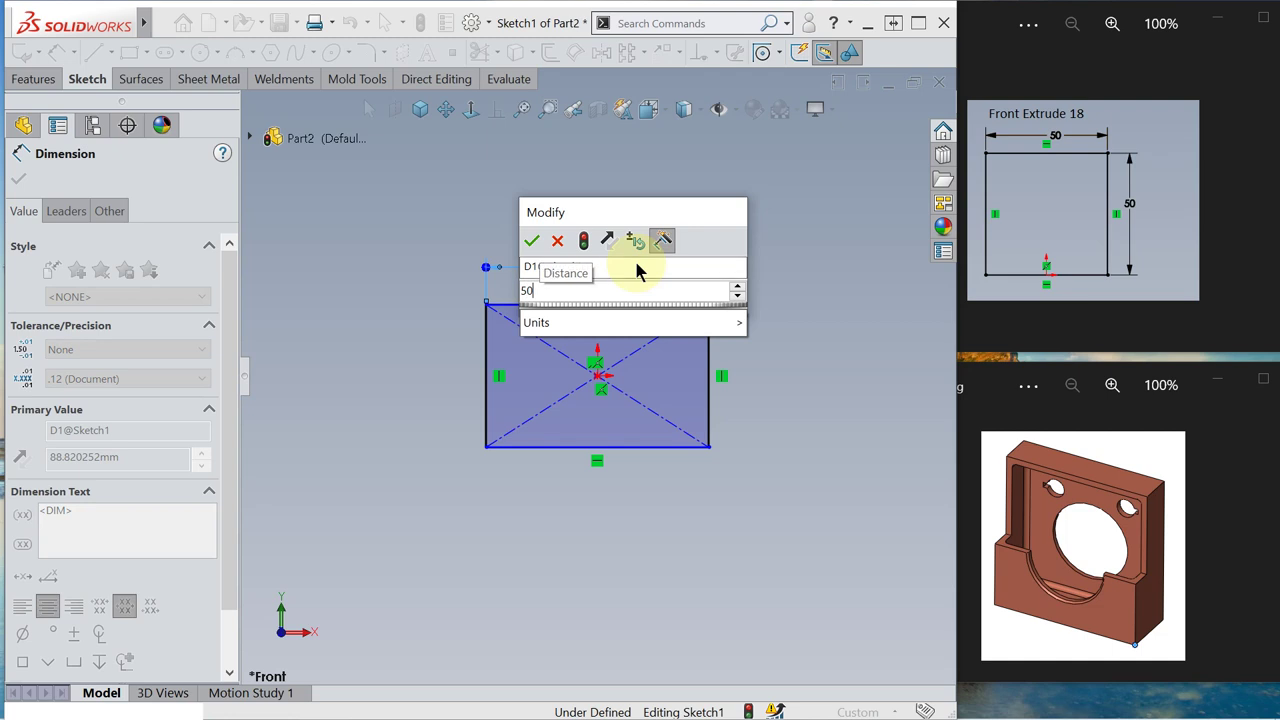
{"action": "key", "text": "Return"}
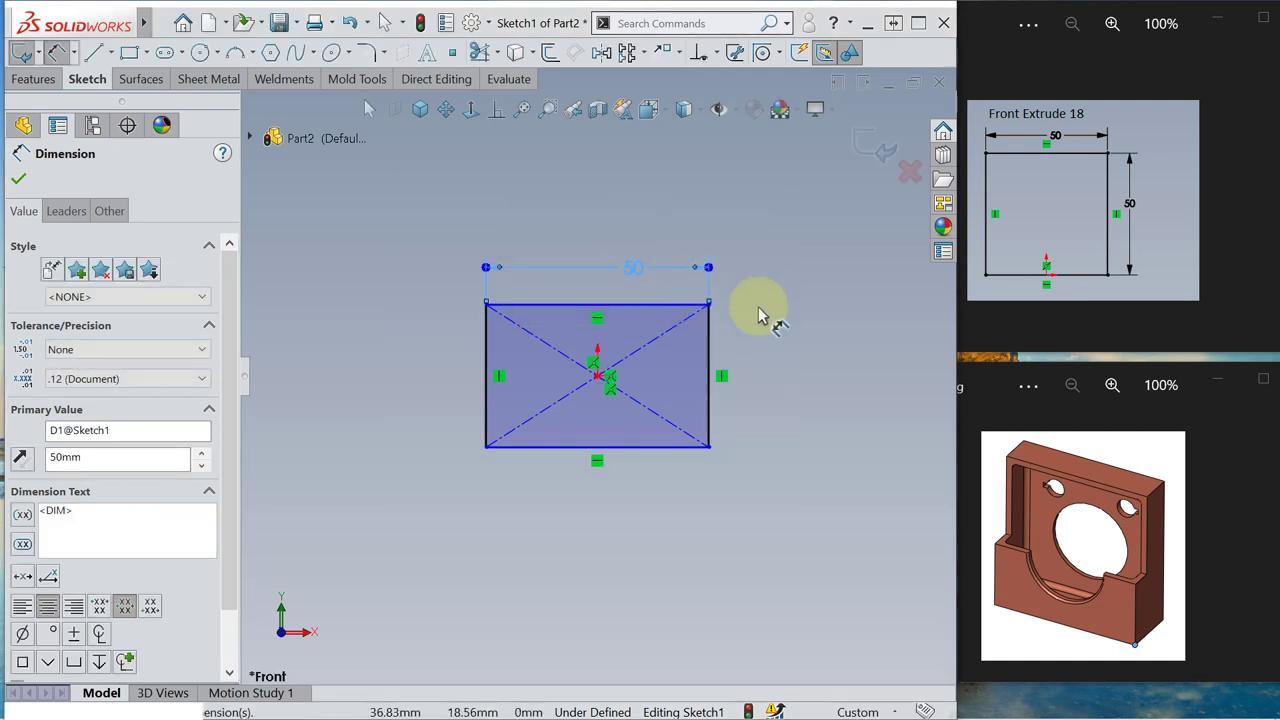
{"action": "left_click", "coordinate": [710, 352]}
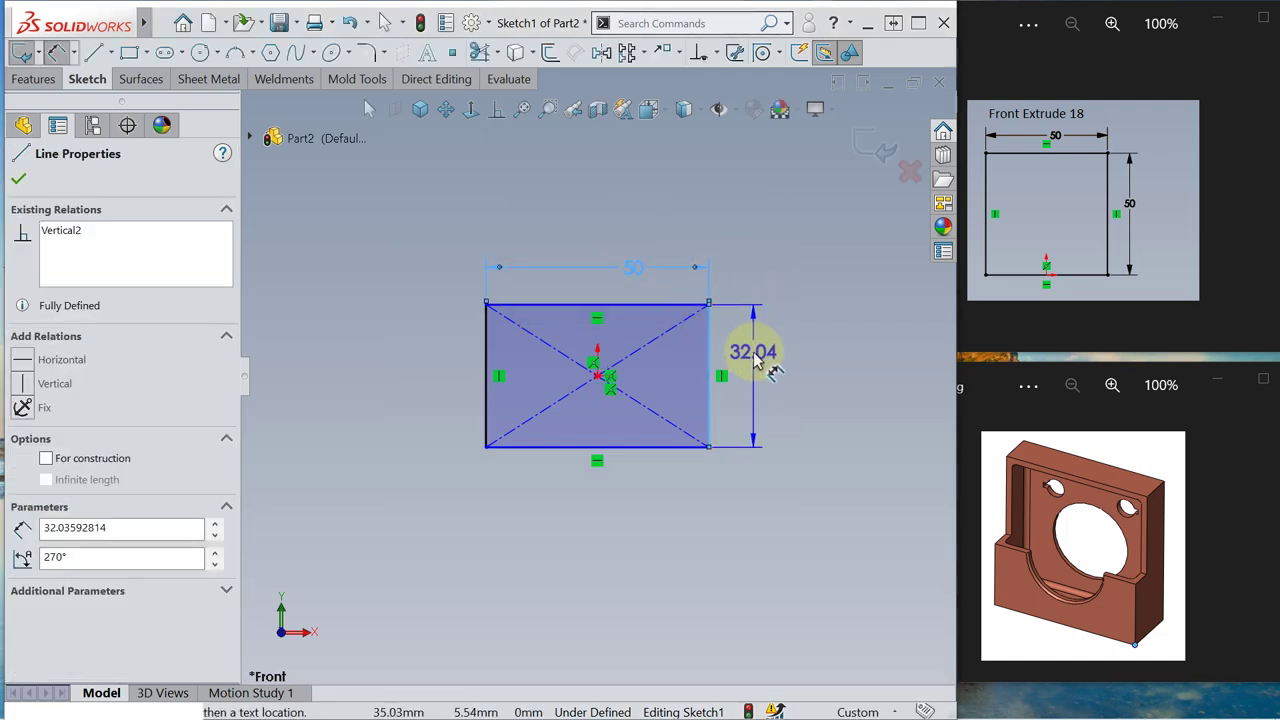
{"action": "left_click", "coordinate": [755, 325]}
{"action": "type", "text": "50"}
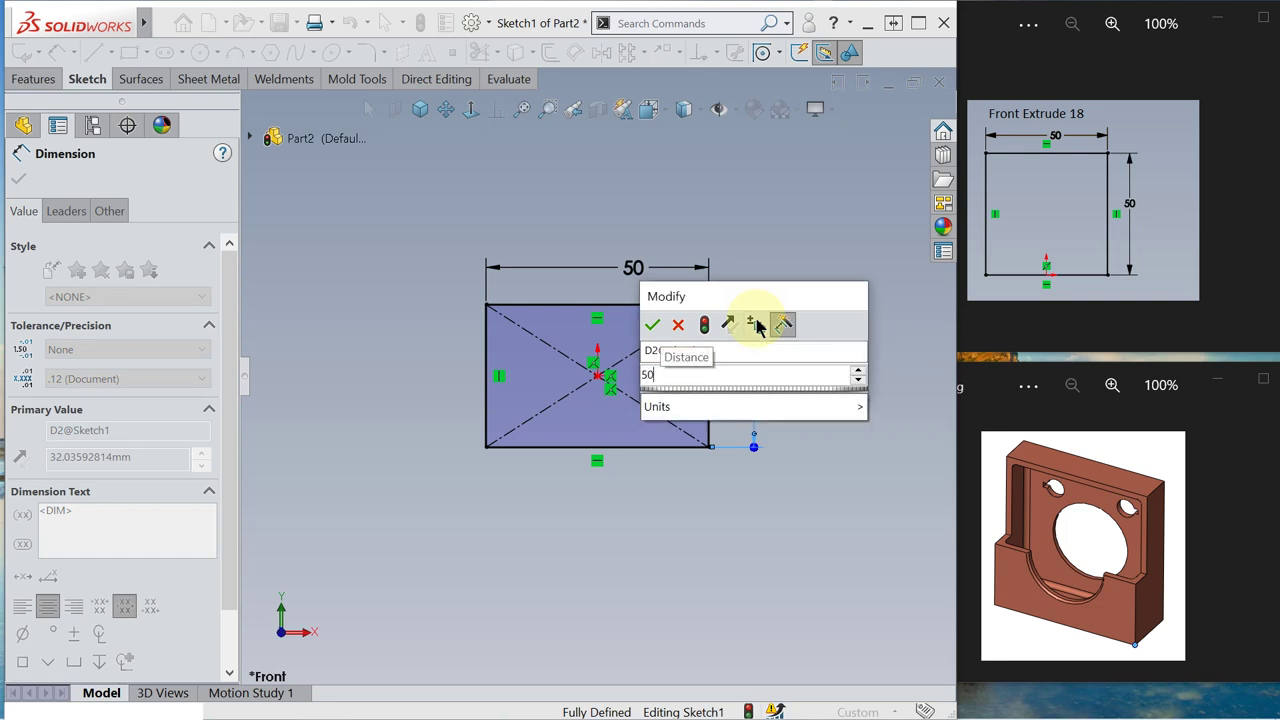
{"action": "key", "text": "Return"}
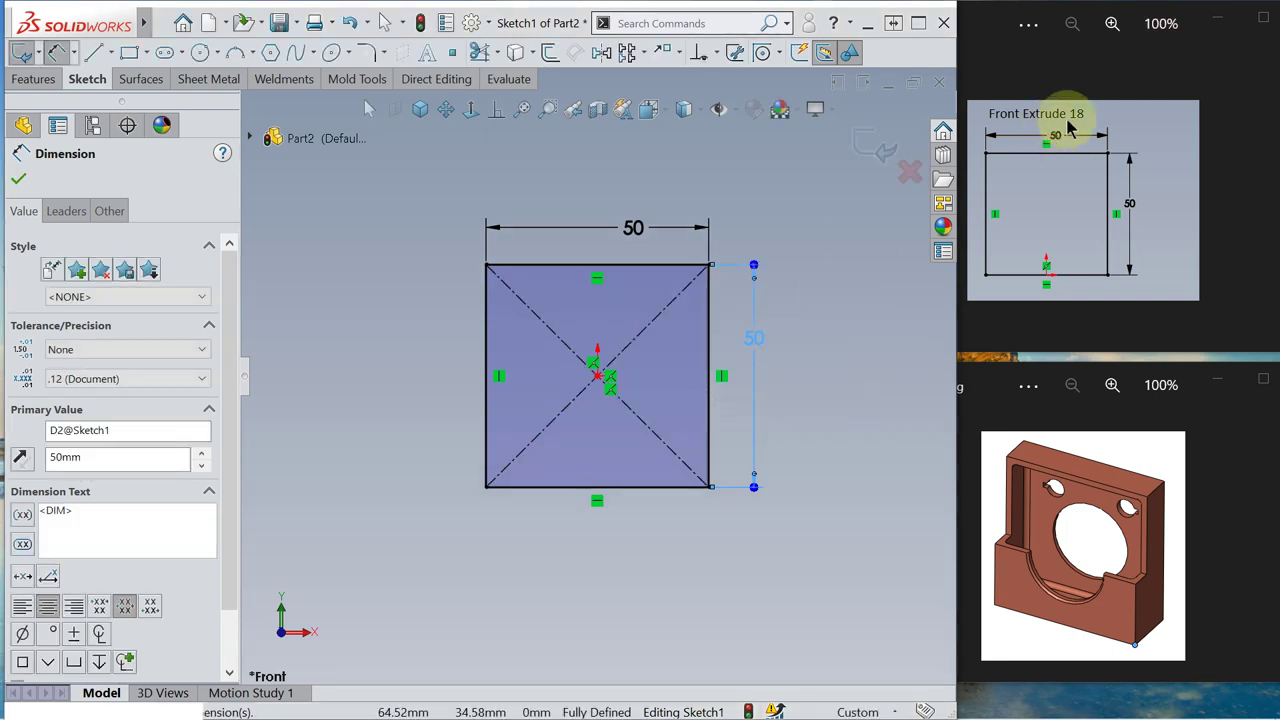
{"action": "left_click", "coordinate": [876, 152]}
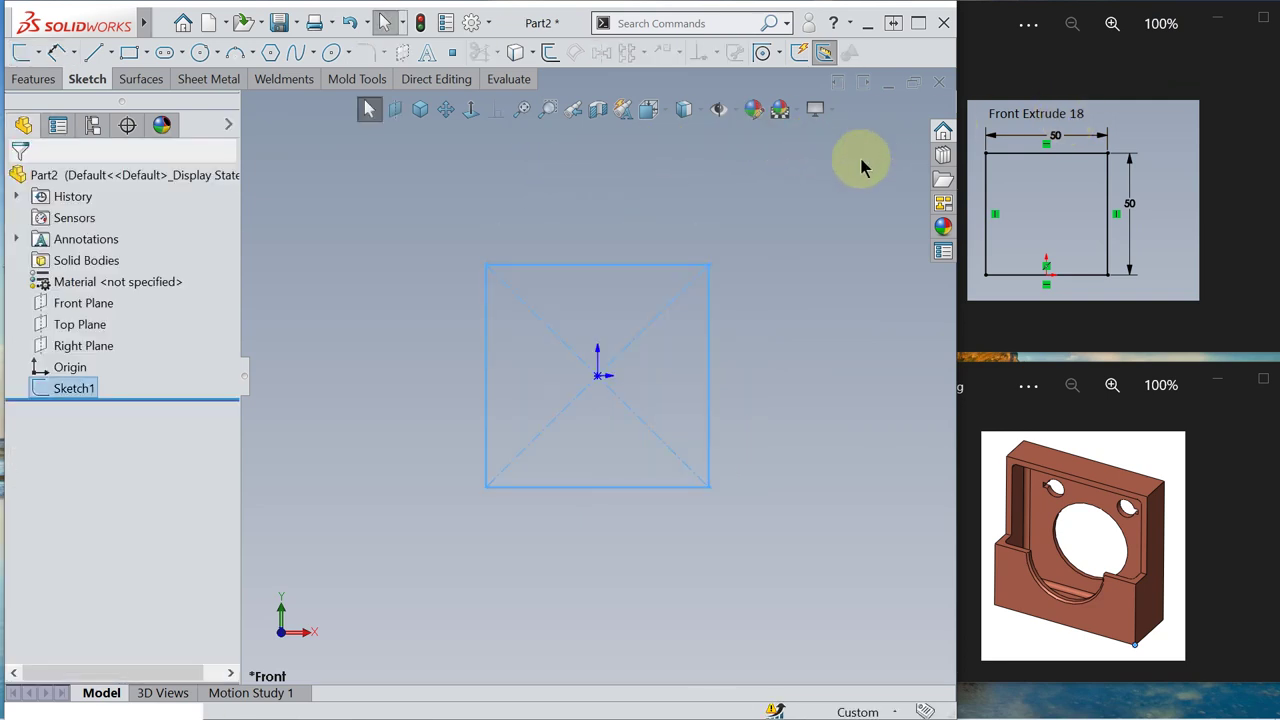
Step: Extrude the square 18 mm deep in the reversed direction as Boss-Extrude1
{"action": "key", "text": "s"}
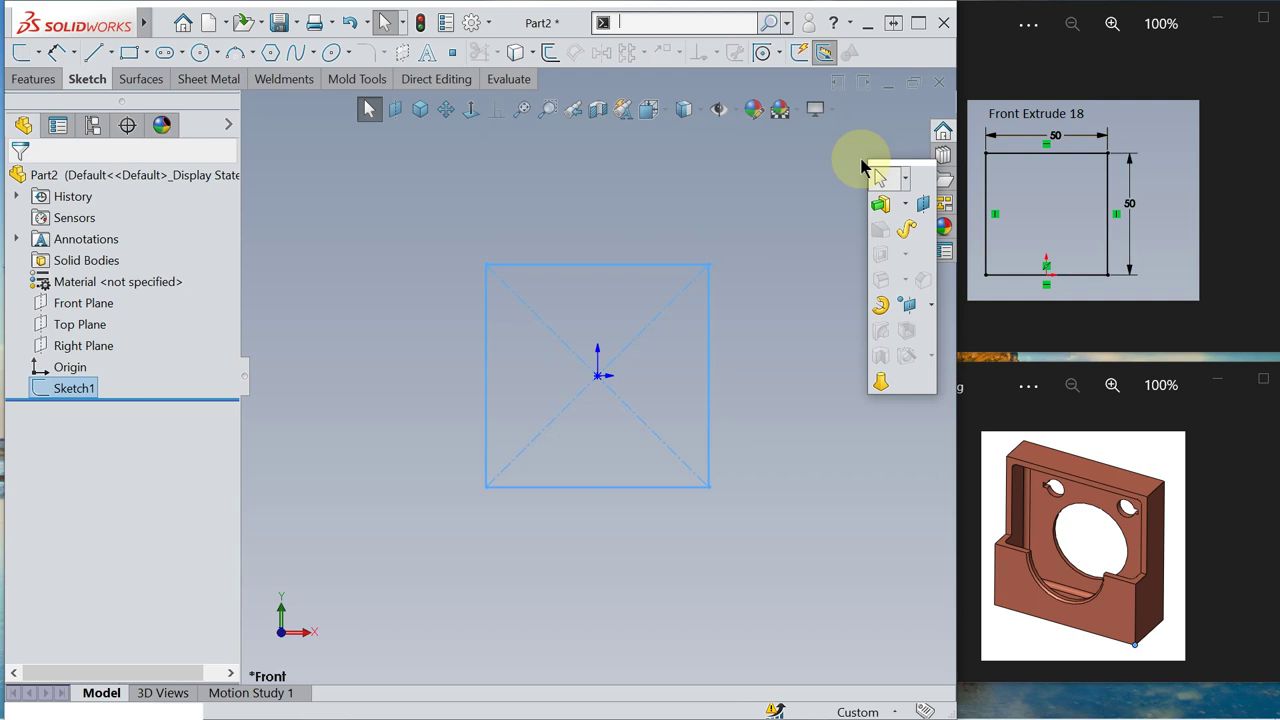
{"action": "left_click", "coordinate": [880, 206]}
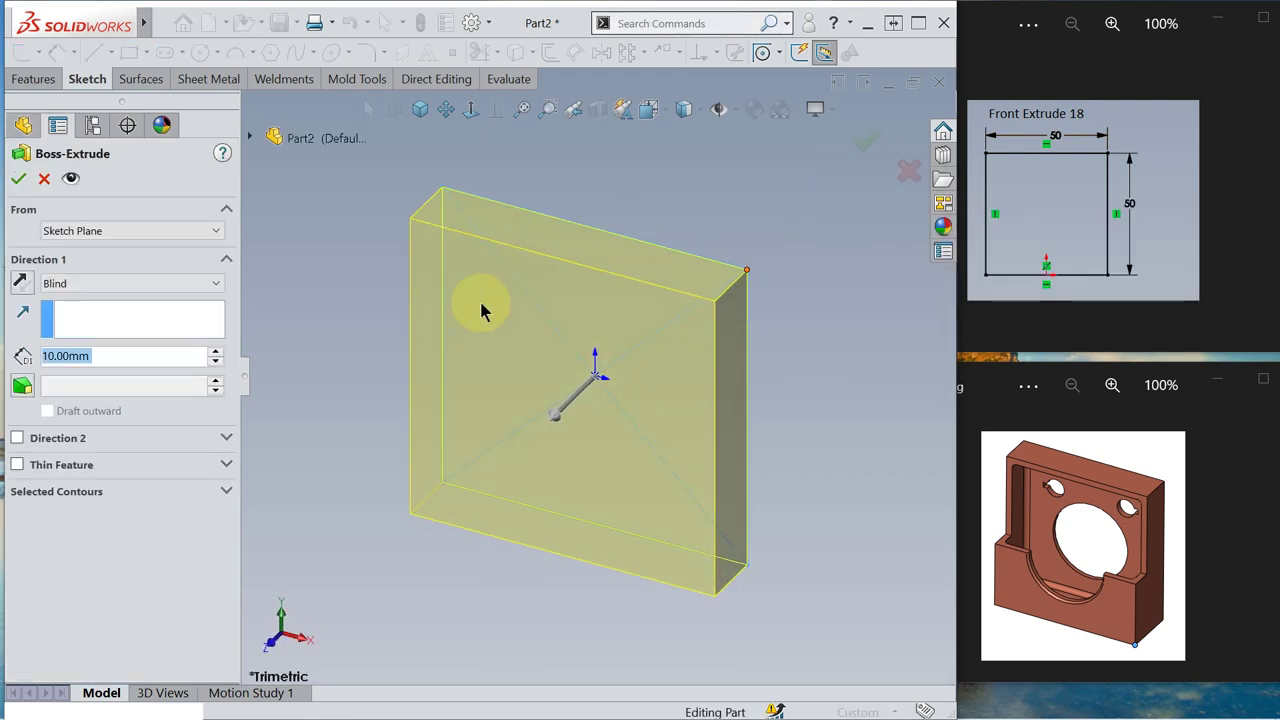
{"action": "left_click", "coordinate": [22, 283]}
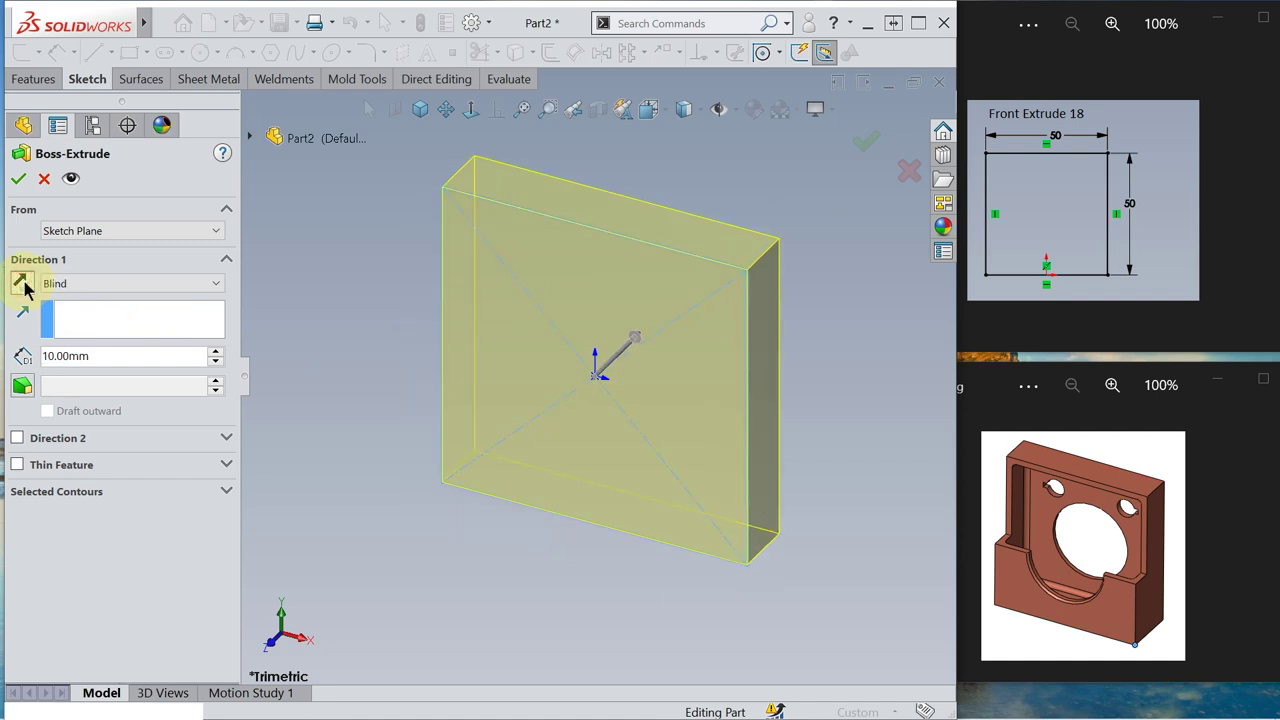
{"action": "left_click", "coordinate": [71, 353]}
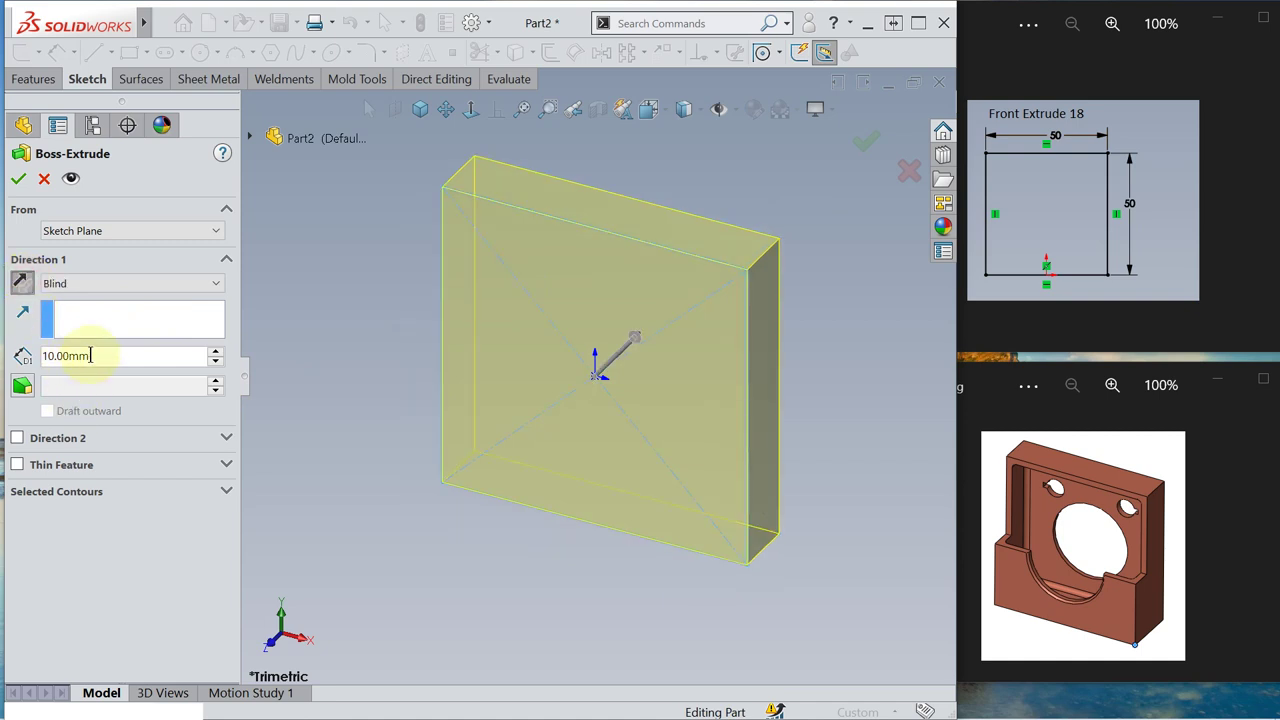
{"action": "left_click_drag", "start_coordinate": [92, 356], "coordinate": [30, 360]}
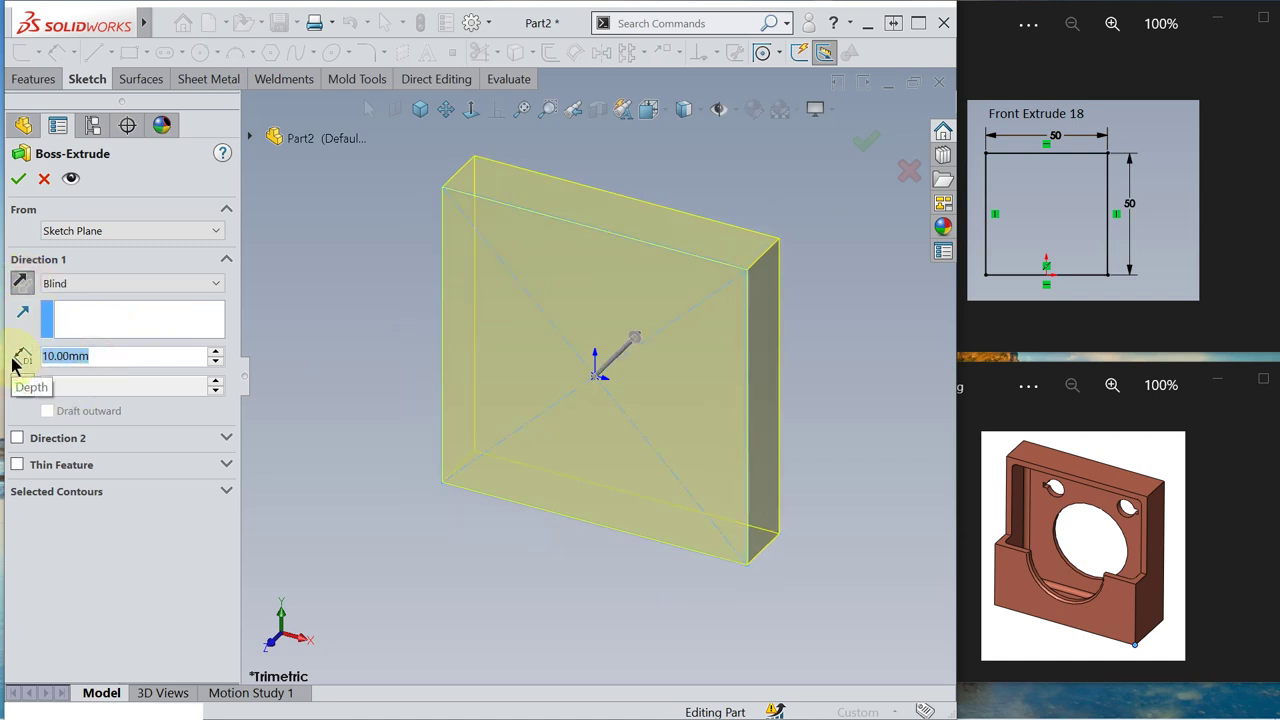
{"action": "type", "text": "18"}
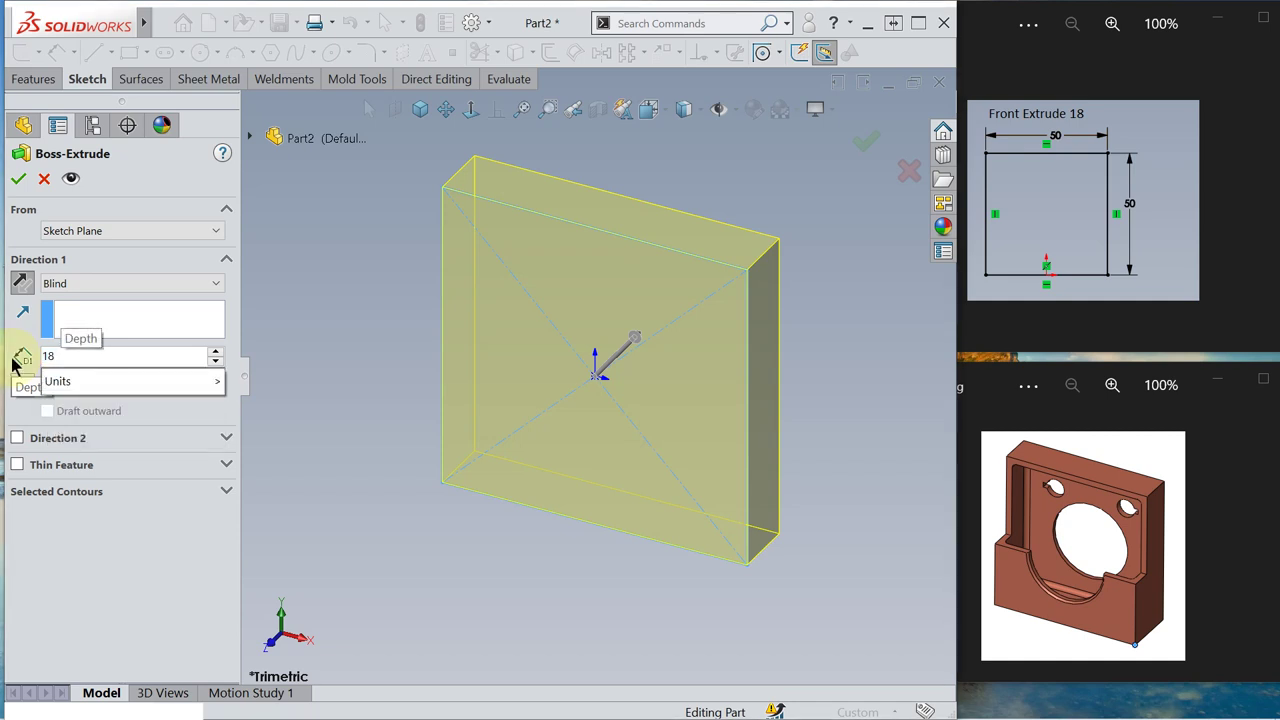
{"action": "key", "text": "Return"}
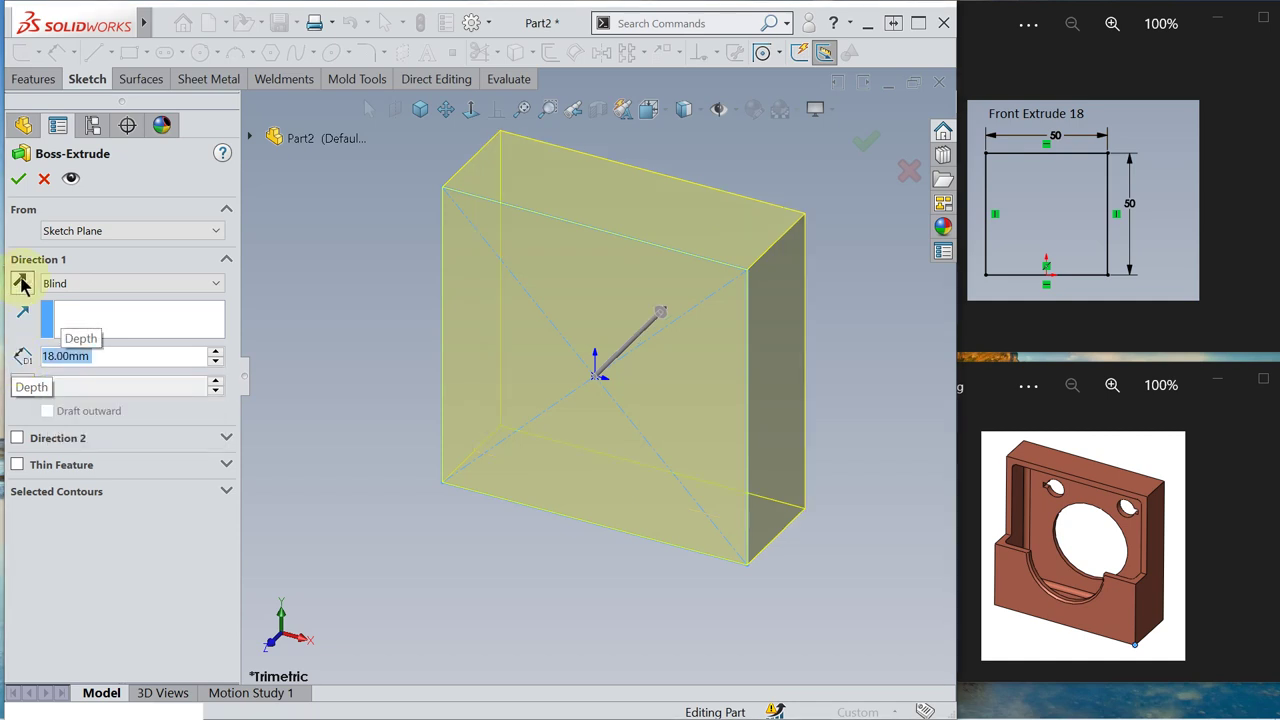
{"action": "left_click", "coordinate": [19, 179]}
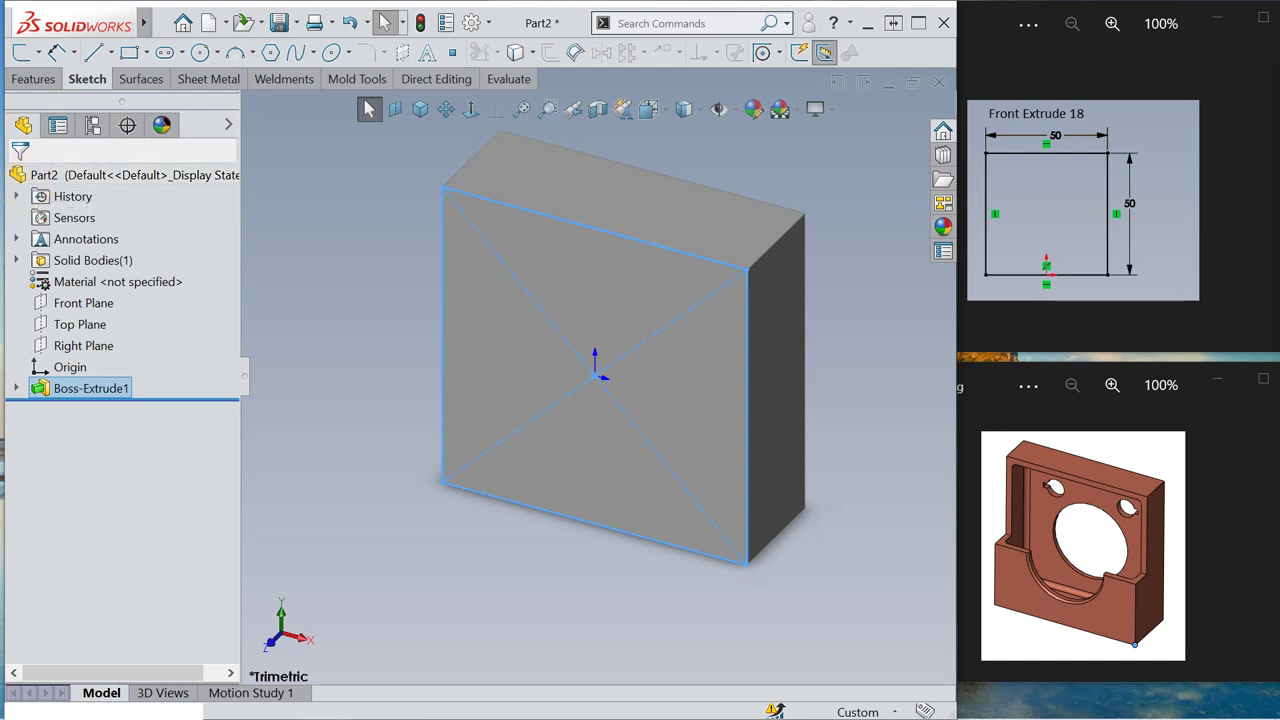
{"action": "left_click", "coordinate": [1249, 229]}
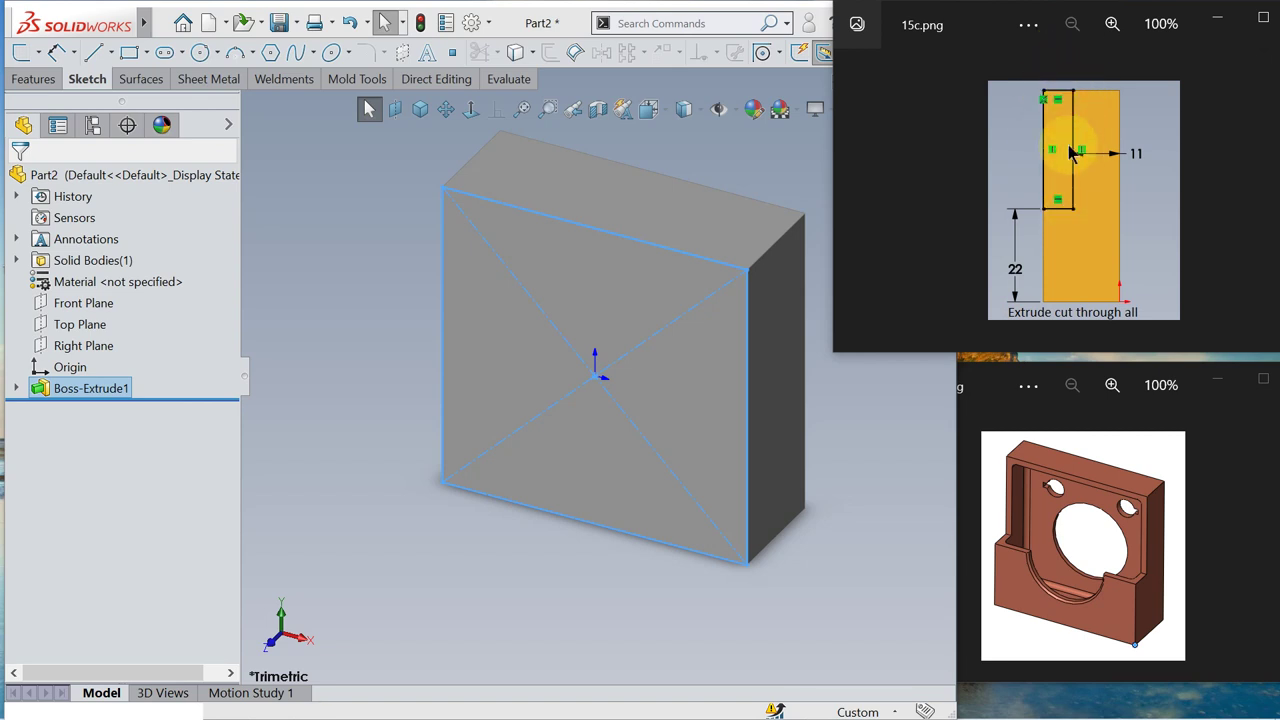
Step: Sketch a corner rectangle from the top-left of the block's right face, viewed normal to it
{"action": "left_click", "coordinate": [779, 413]}
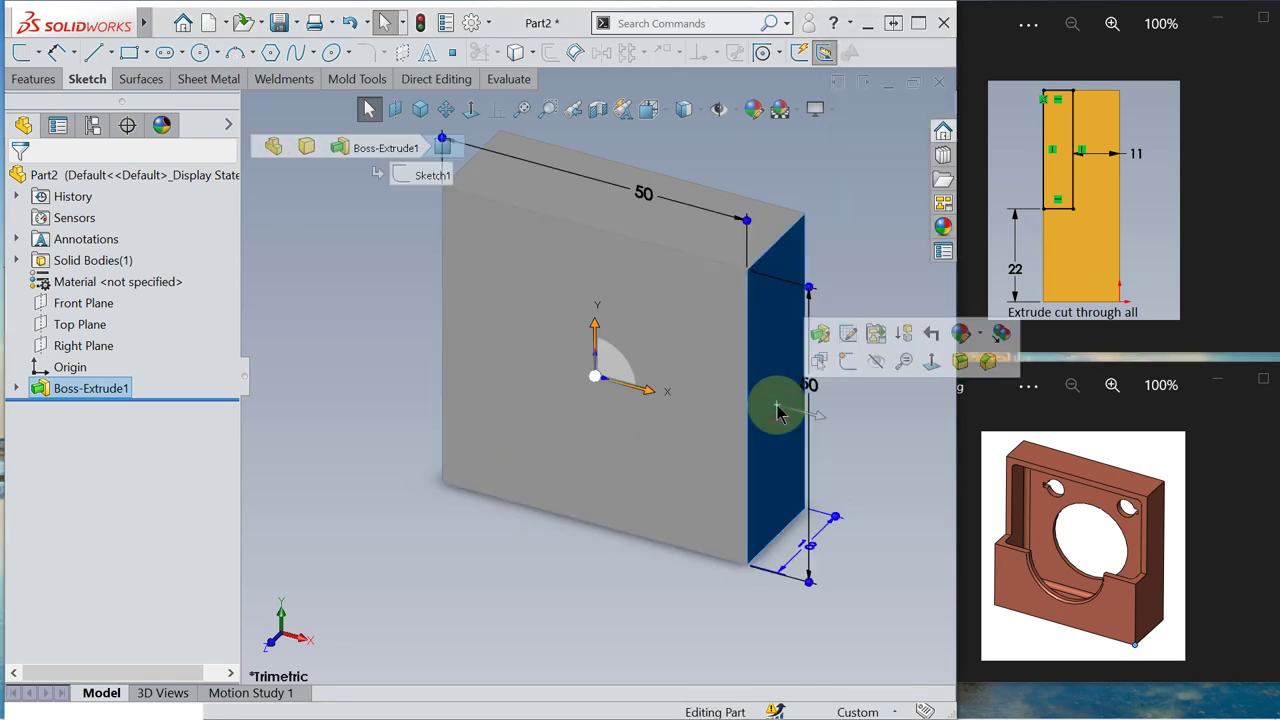
{"action": "left_click", "coordinate": [845, 364]}
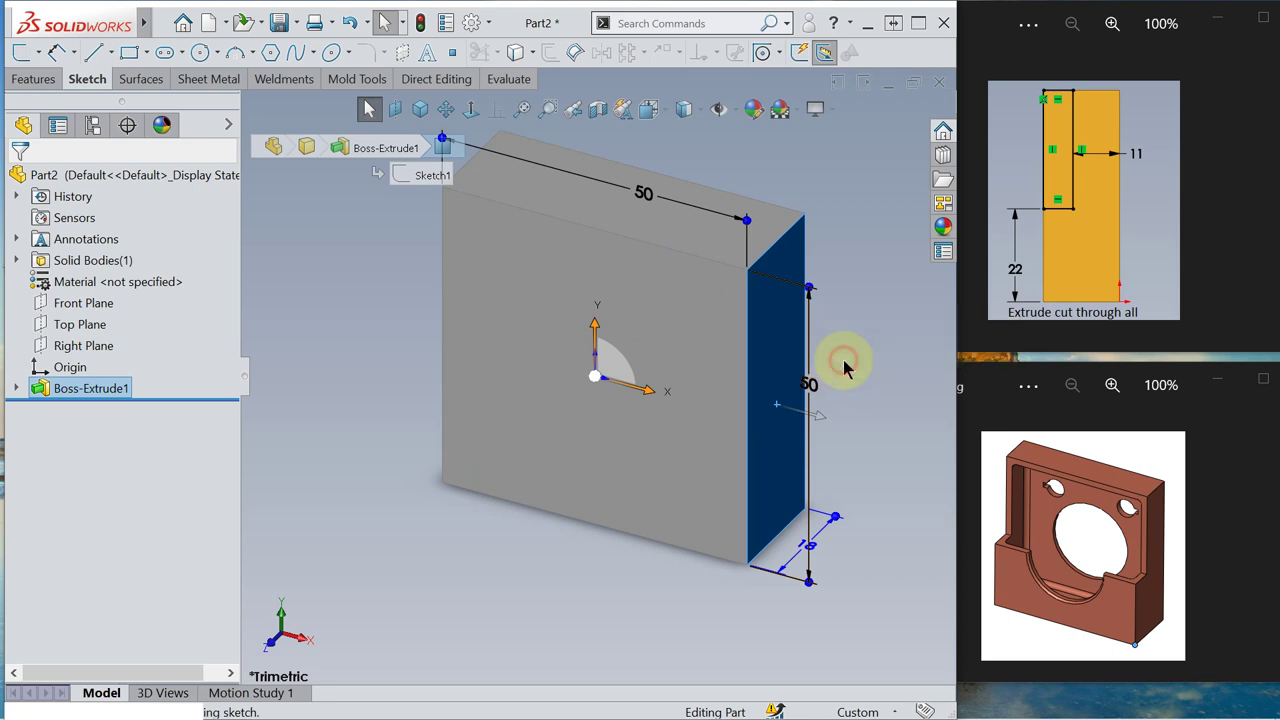
{"action": "left_click", "coordinate": [472, 110]}
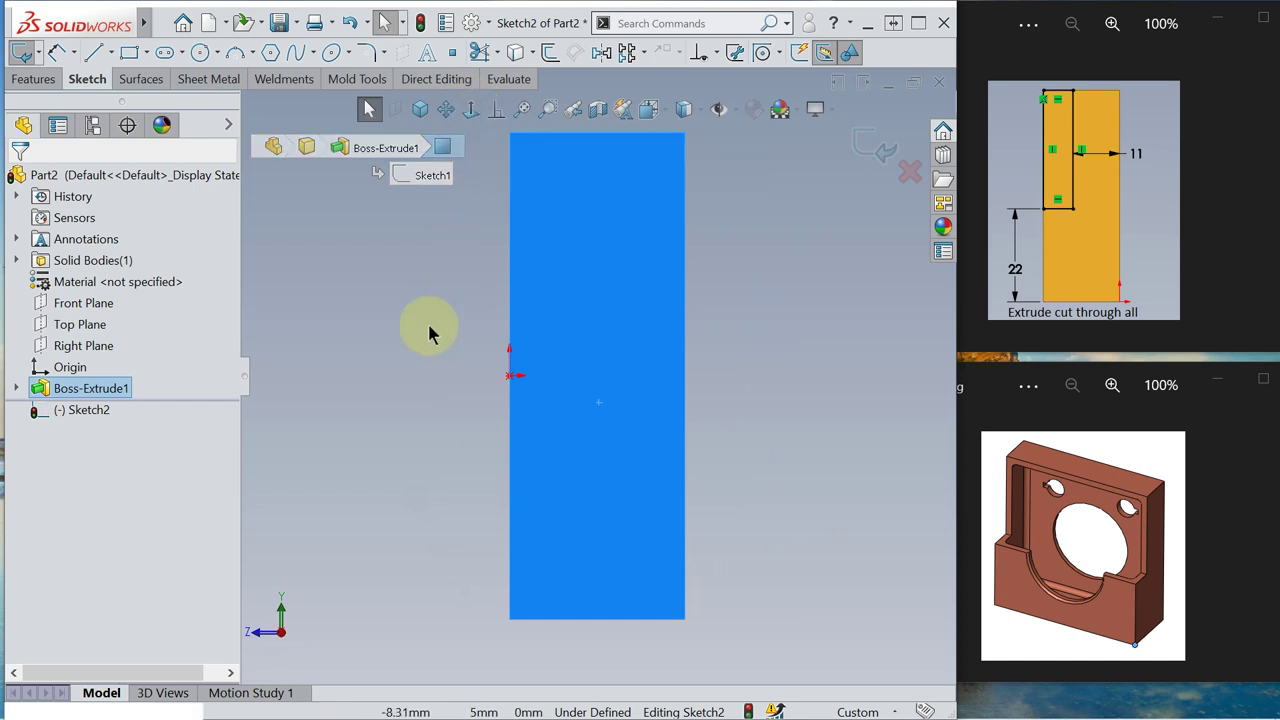
{"action": "key", "text": "f"}
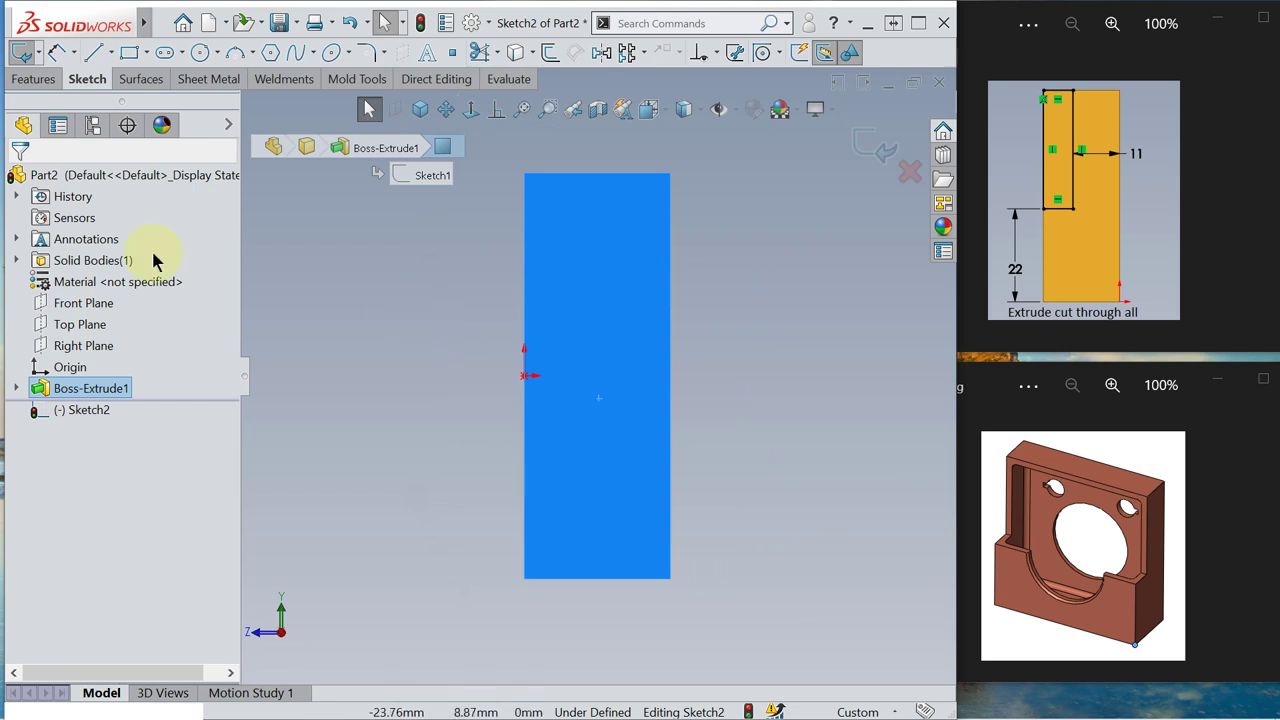
{"action": "key", "text": "s"}
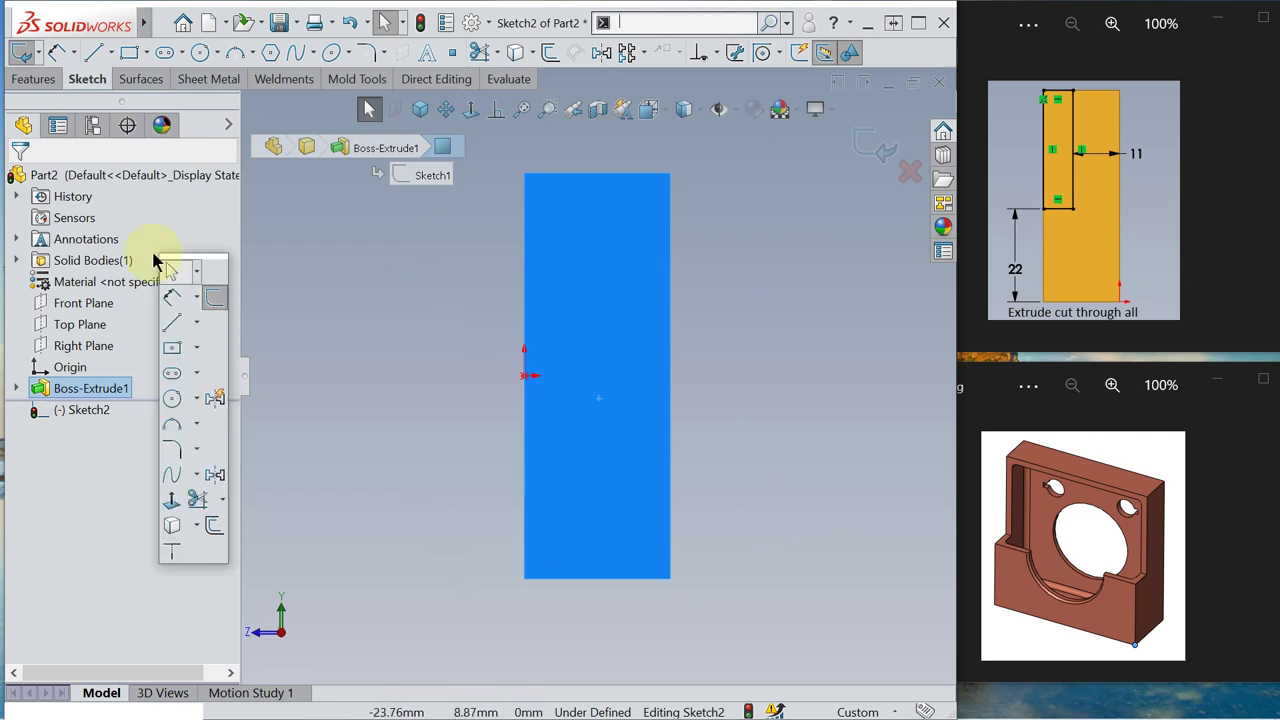
{"action": "left_click", "coordinate": [197, 349]}
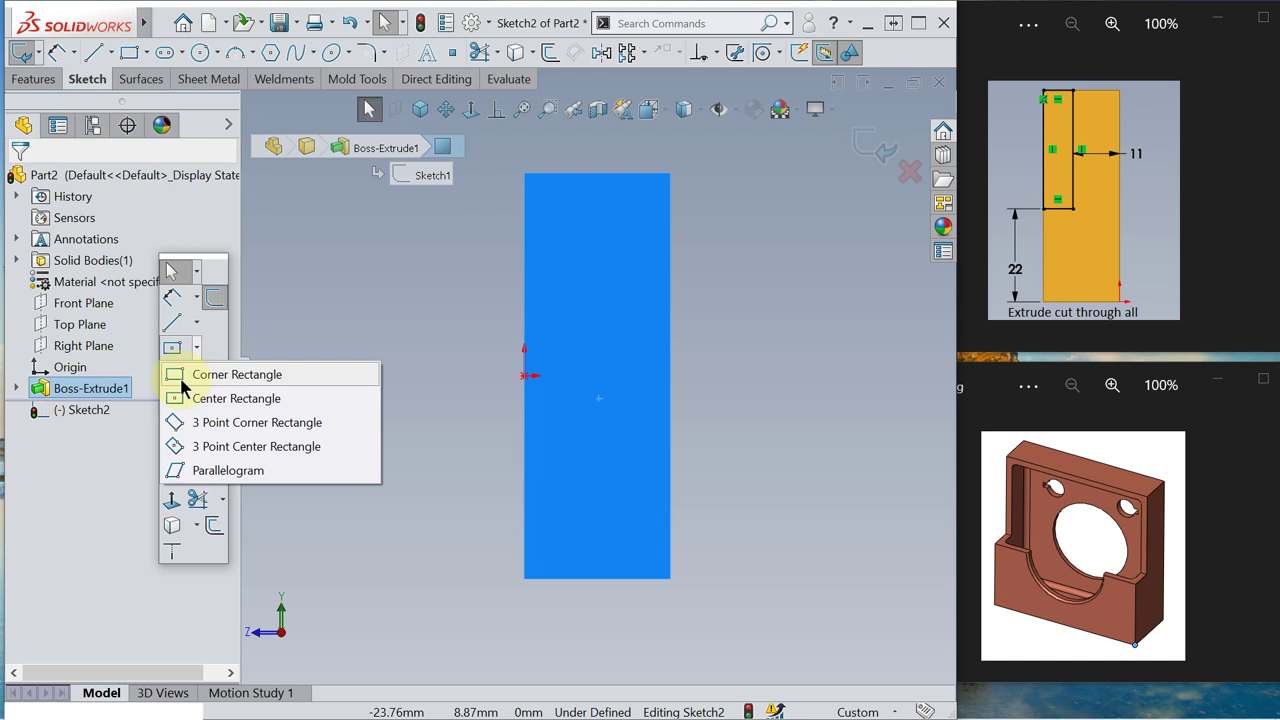
{"action": "left_click", "coordinate": [175, 380]}
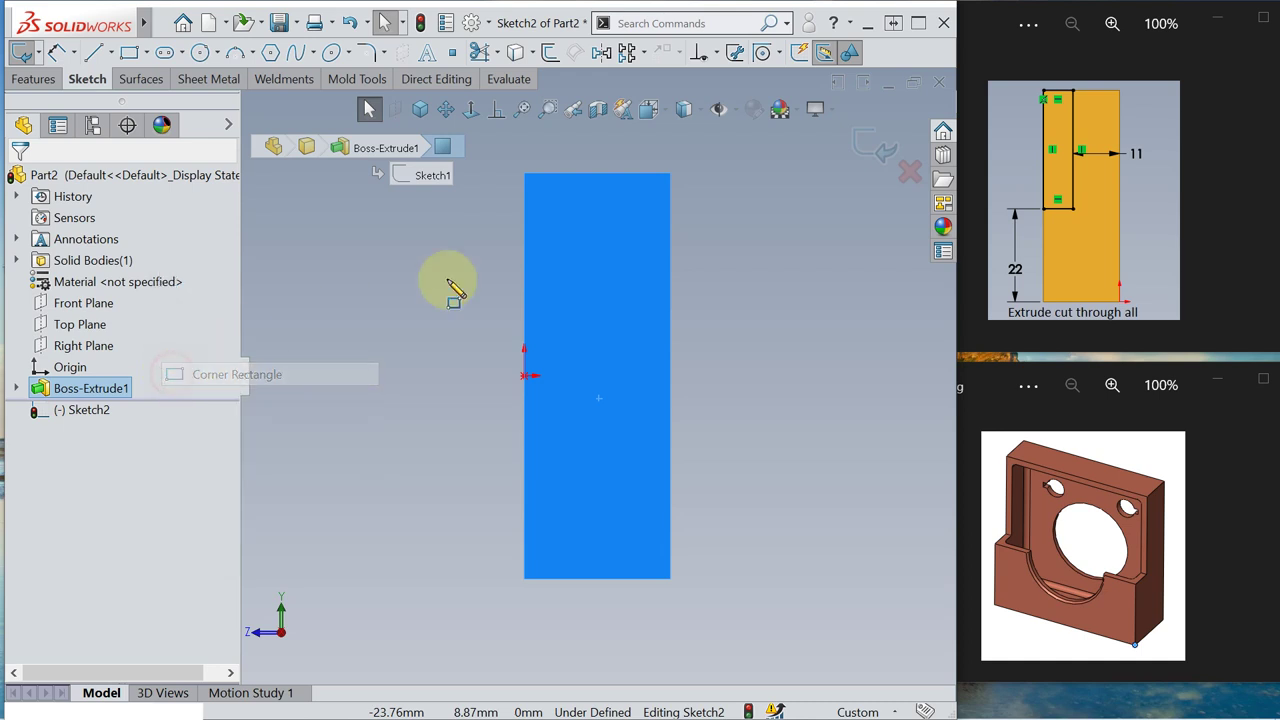
{"action": "left_click", "coordinate": [524, 174]}
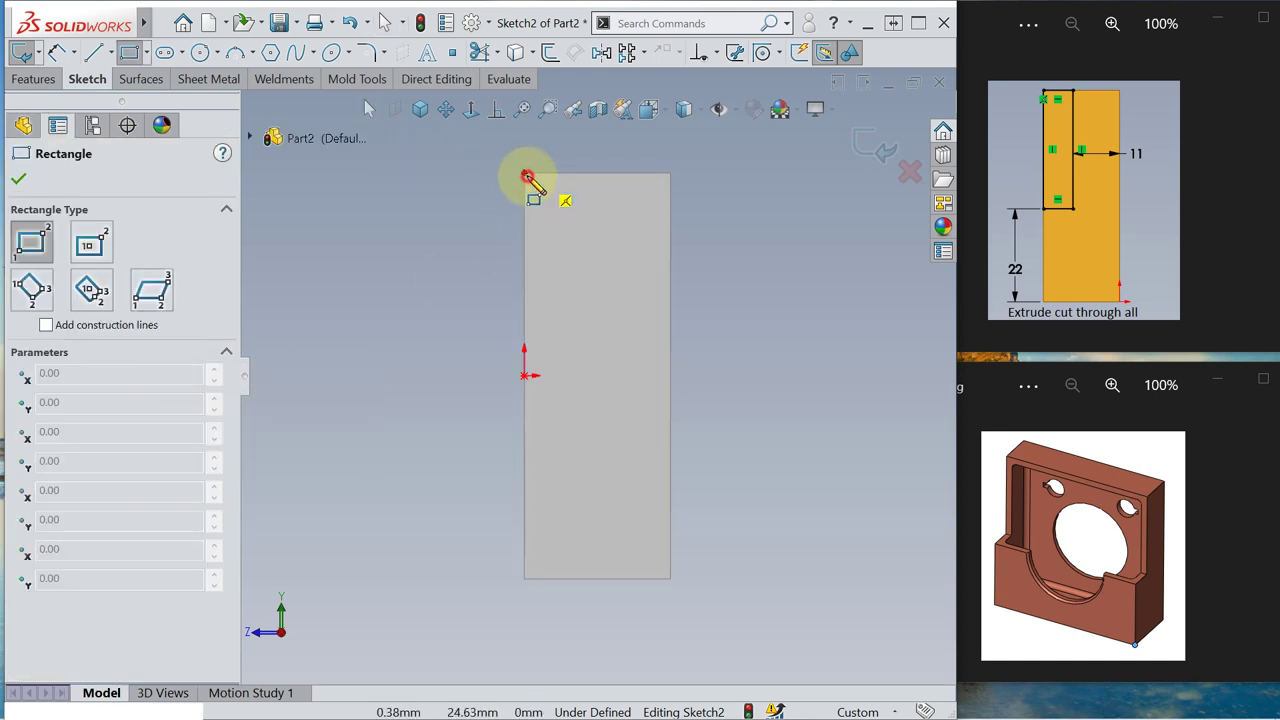
{"action": "left_click", "coordinate": [589, 350]}
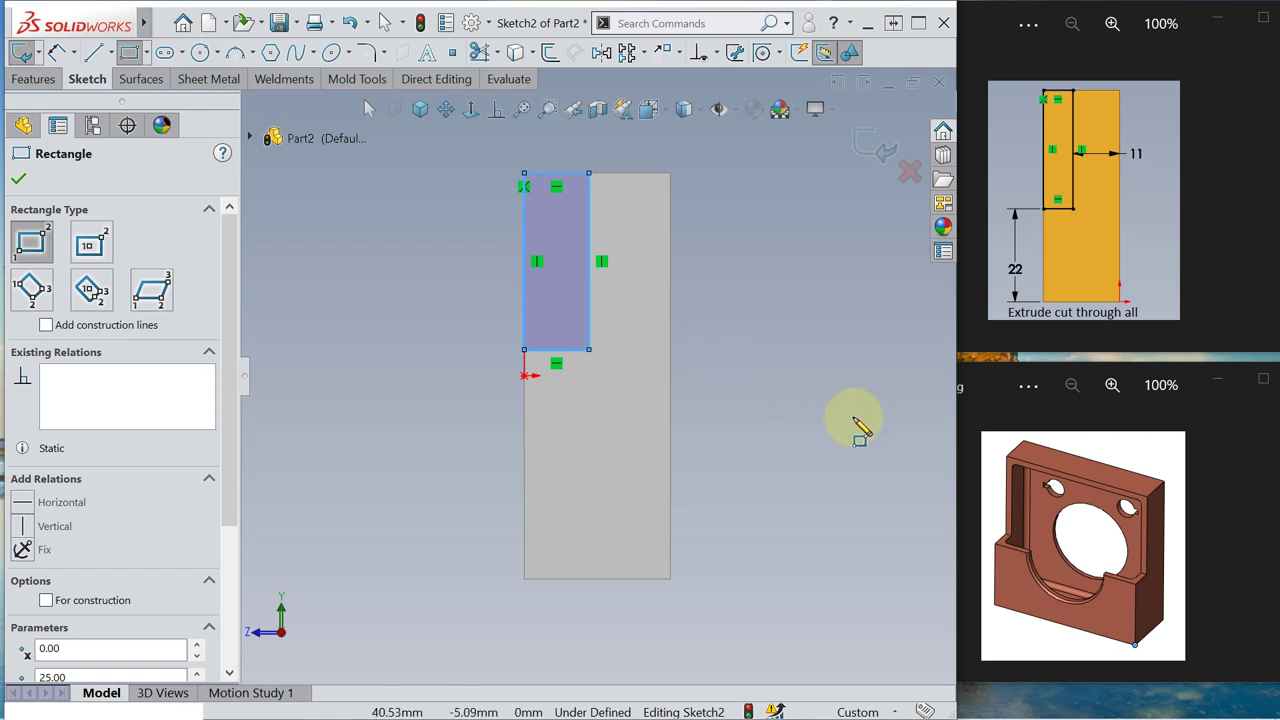
Step: Add the 11 mm horizontal dimension from the rectangle's right edge to the face edge
{"action": "key", "text": "s"}
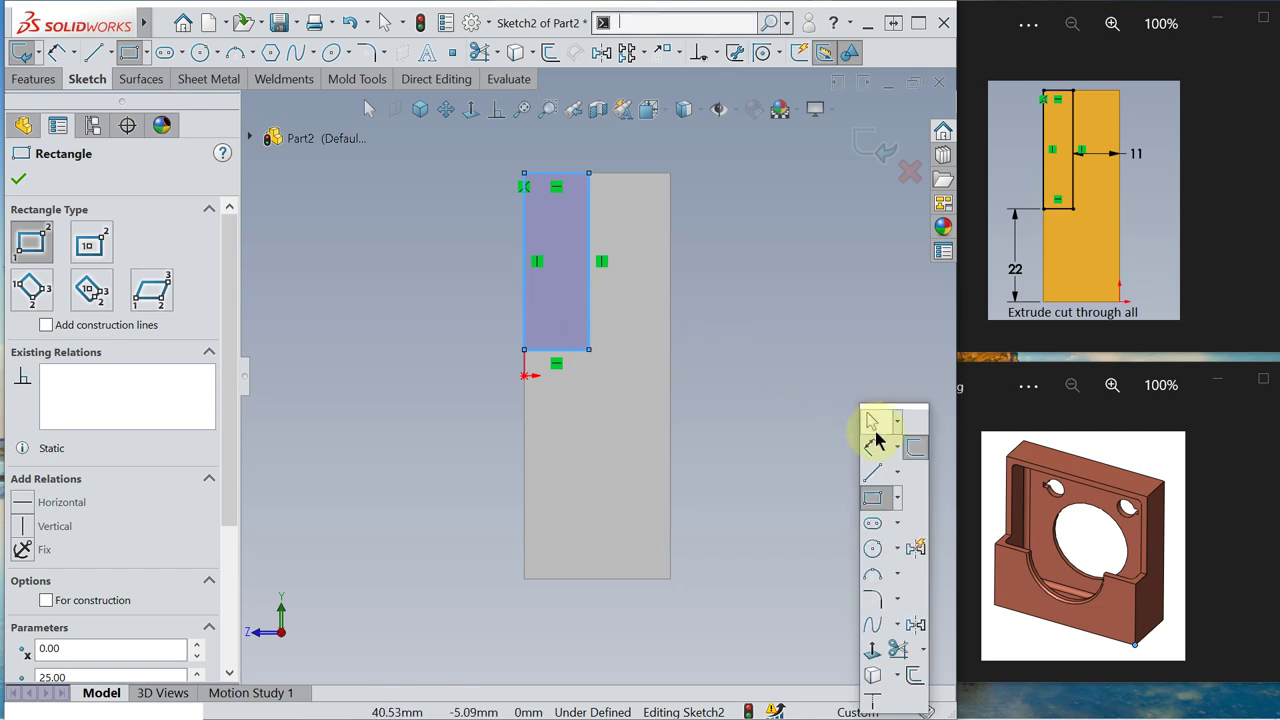
{"action": "left_click", "coordinate": [871, 422]}
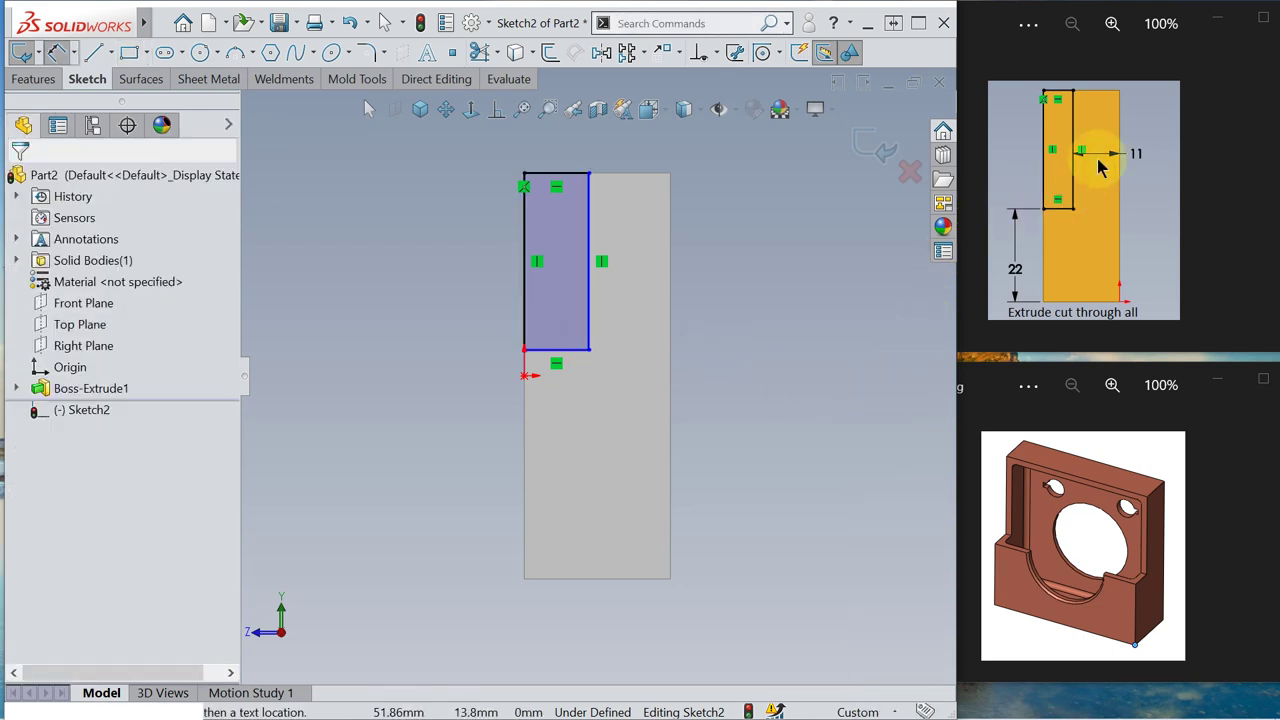
{"action": "left_click", "coordinate": [590, 242]}
{"action": "left_click", "coordinate": [671, 247]}
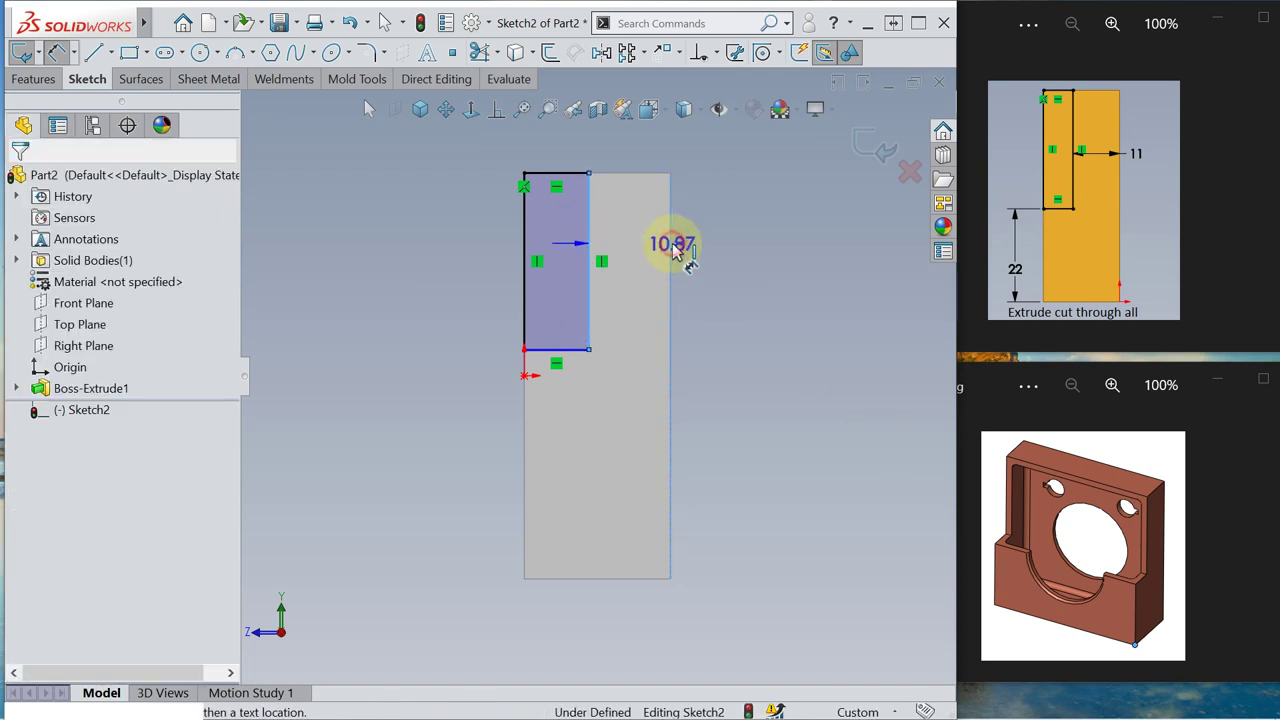
{"action": "left_click", "coordinate": [646, 143]}
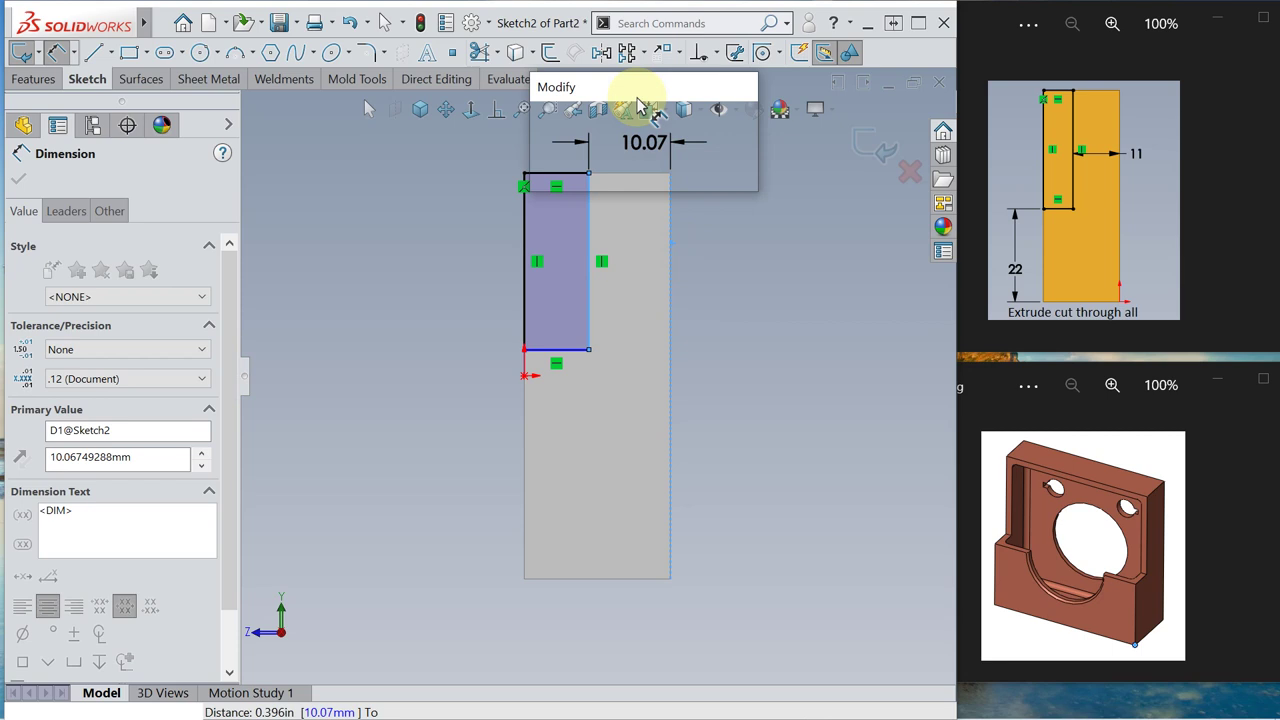
{"action": "type", "text": "11"}
{"action": "key", "text": "Return"}
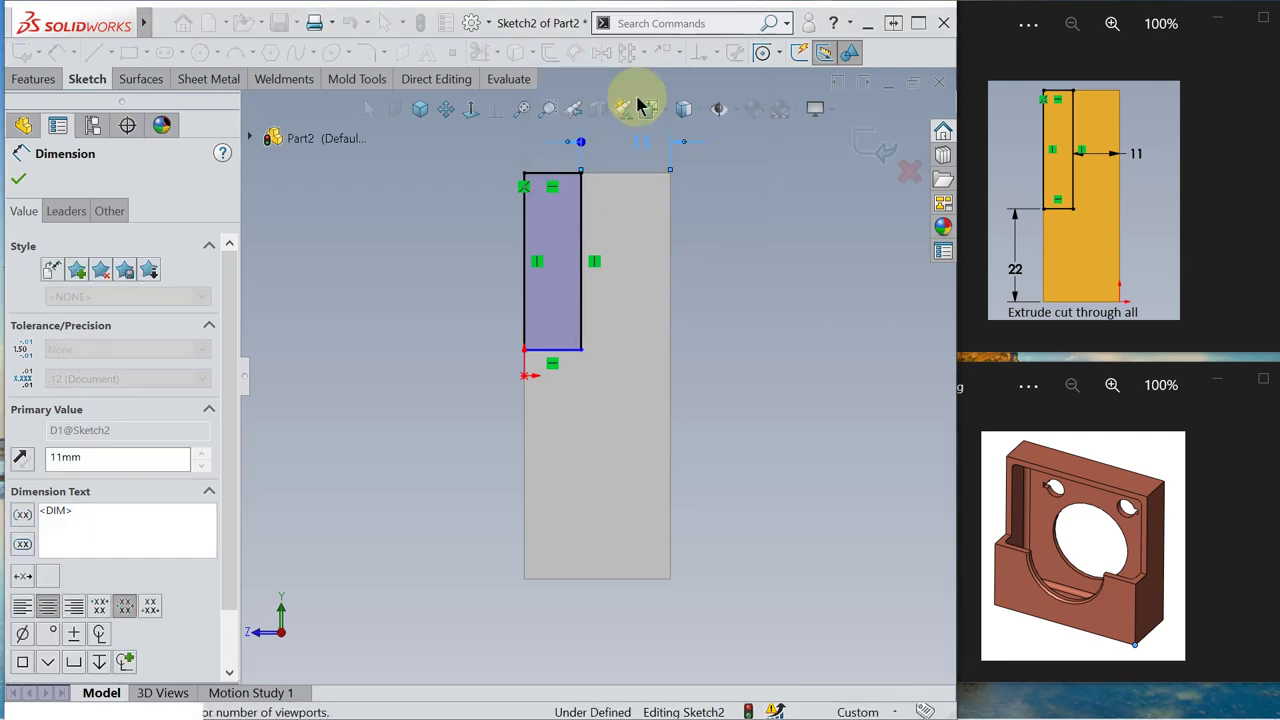
Step: Dimension the rectangle's bottom edge 22 mm above the face's lower edge, discarding stray dimensions
{"action": "left_click", "coordinate": [547, 351]}
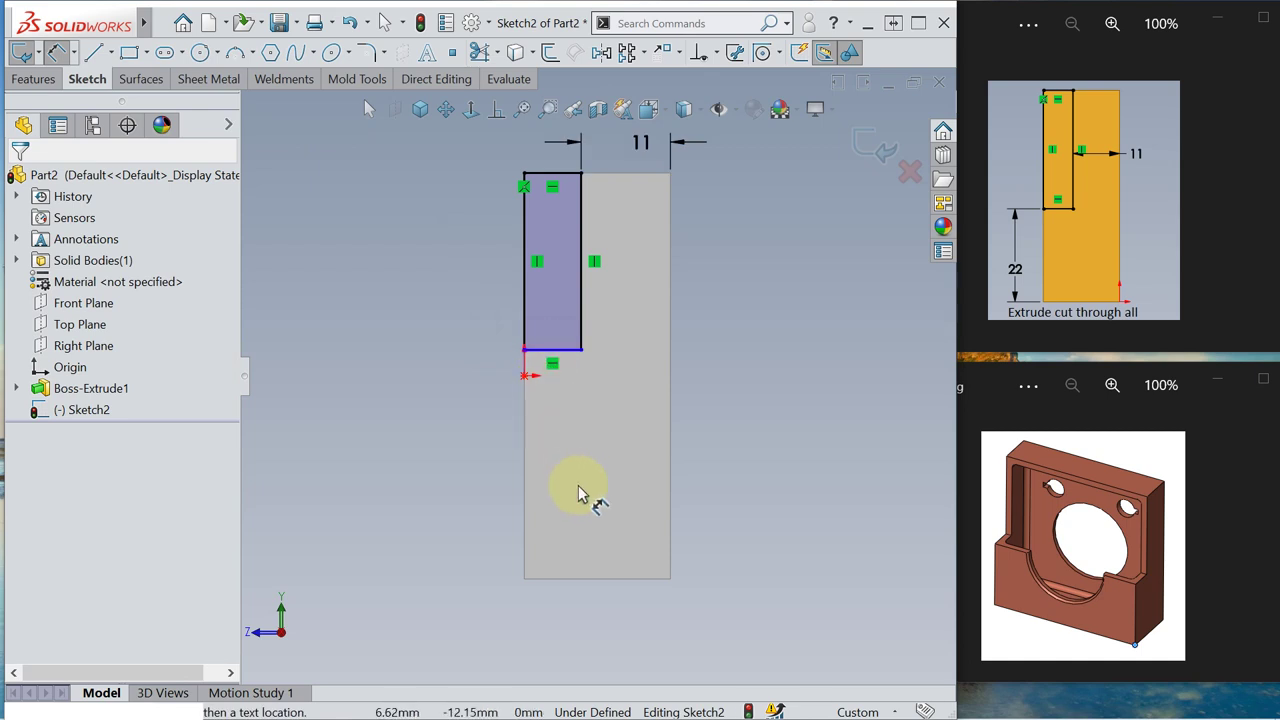
{"action": "left_click", "coordinate": [579, 578]}
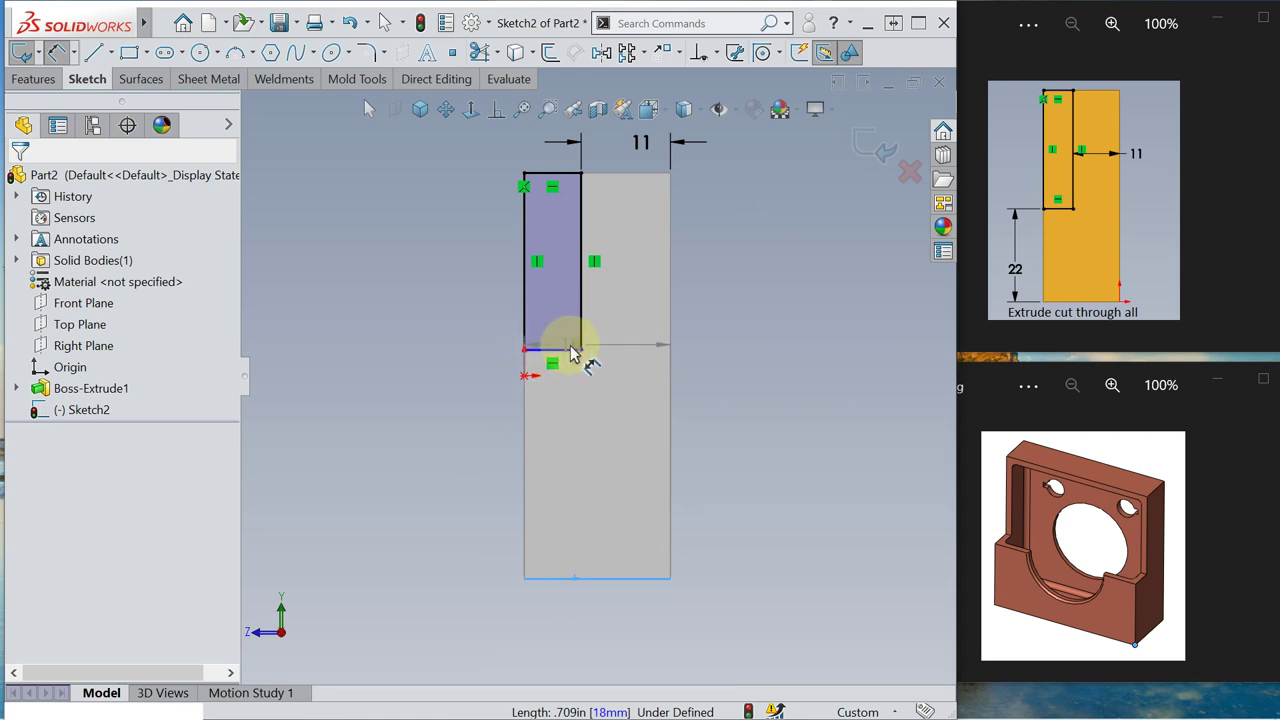
{"action": "left_click", "coordinate": [590, 580]}
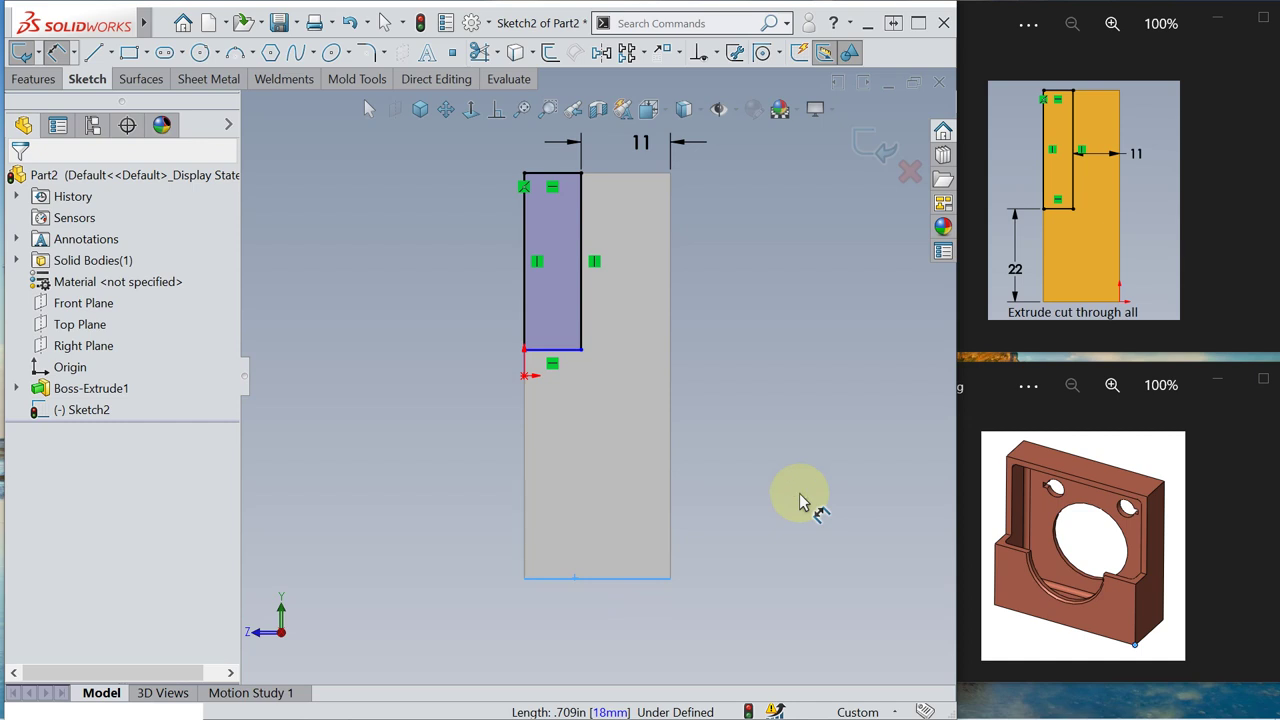
{"action": "key", "text": "Escape"}
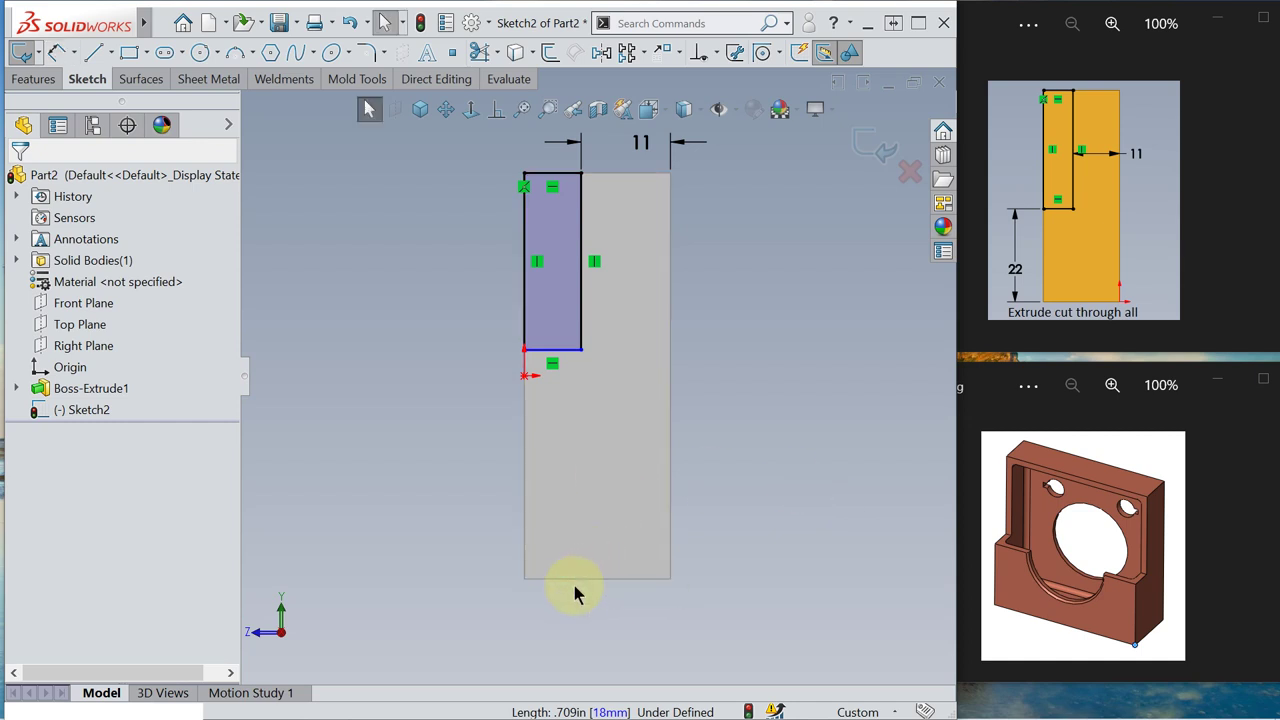
{"action": "key", "text": "s"}
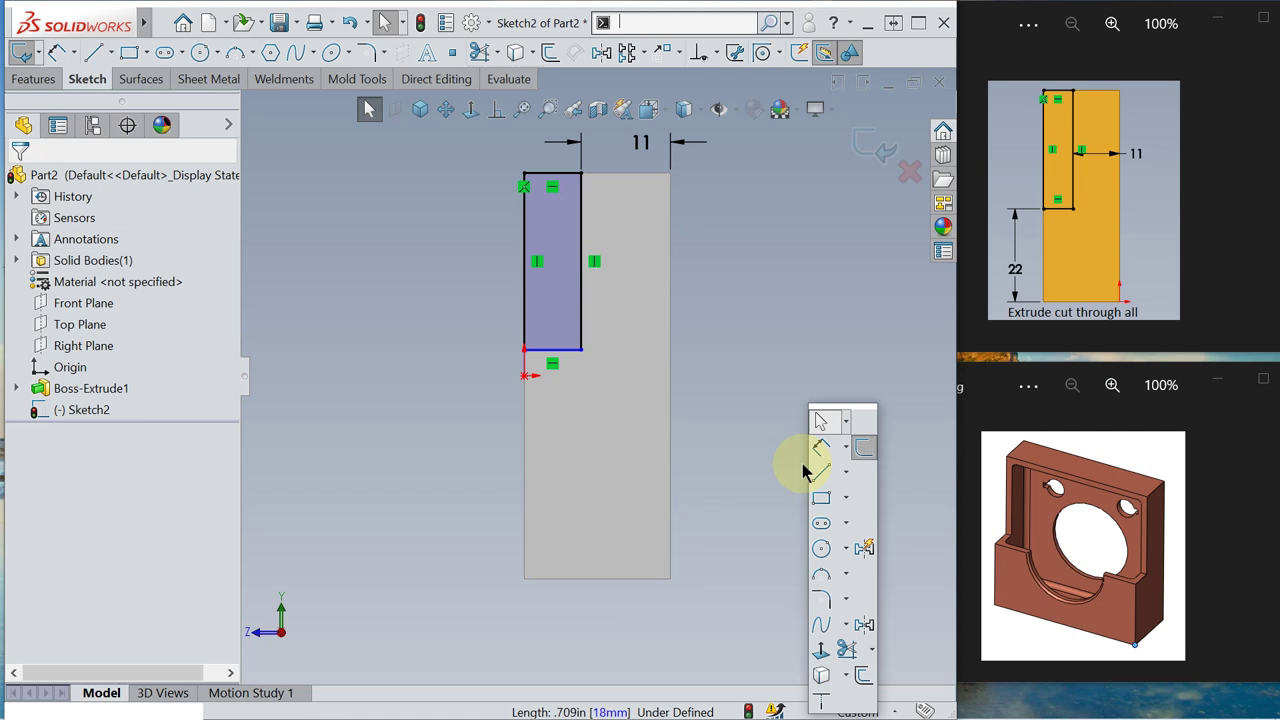
{"action": "left_click", "coordinate": [821, 449]}
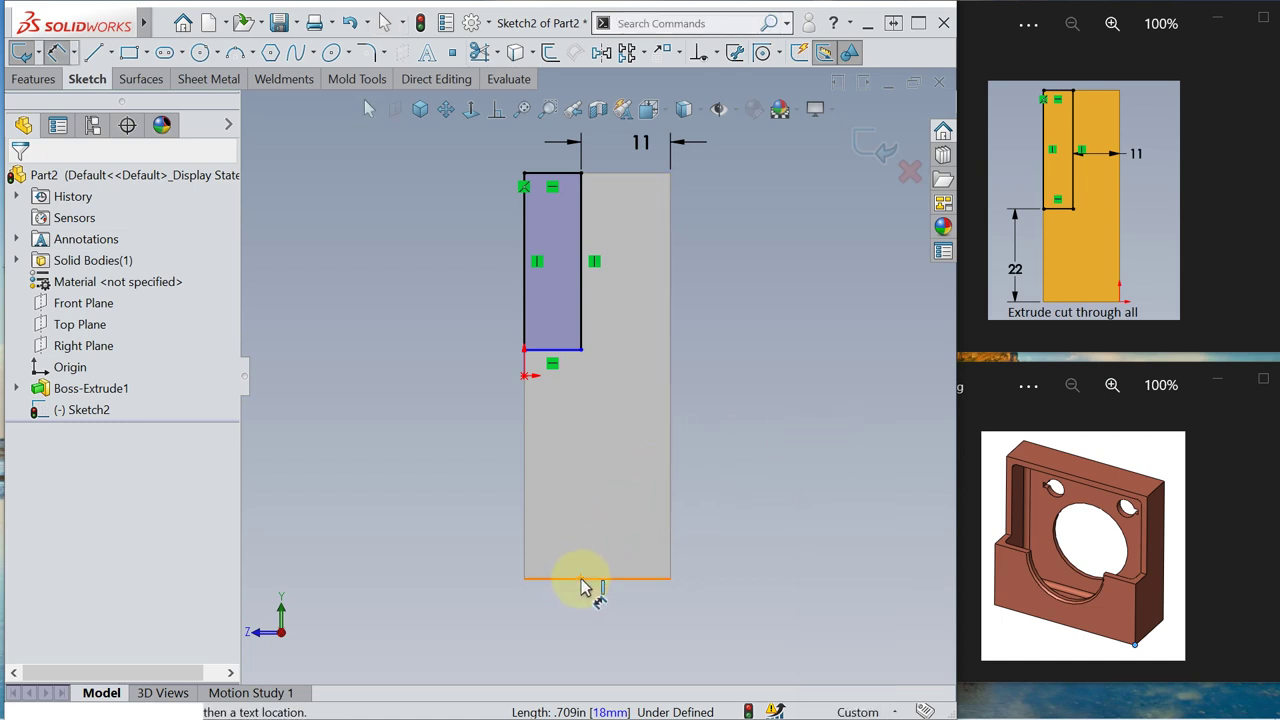
{"action": "left_click", "coordinate": [564, 352]}
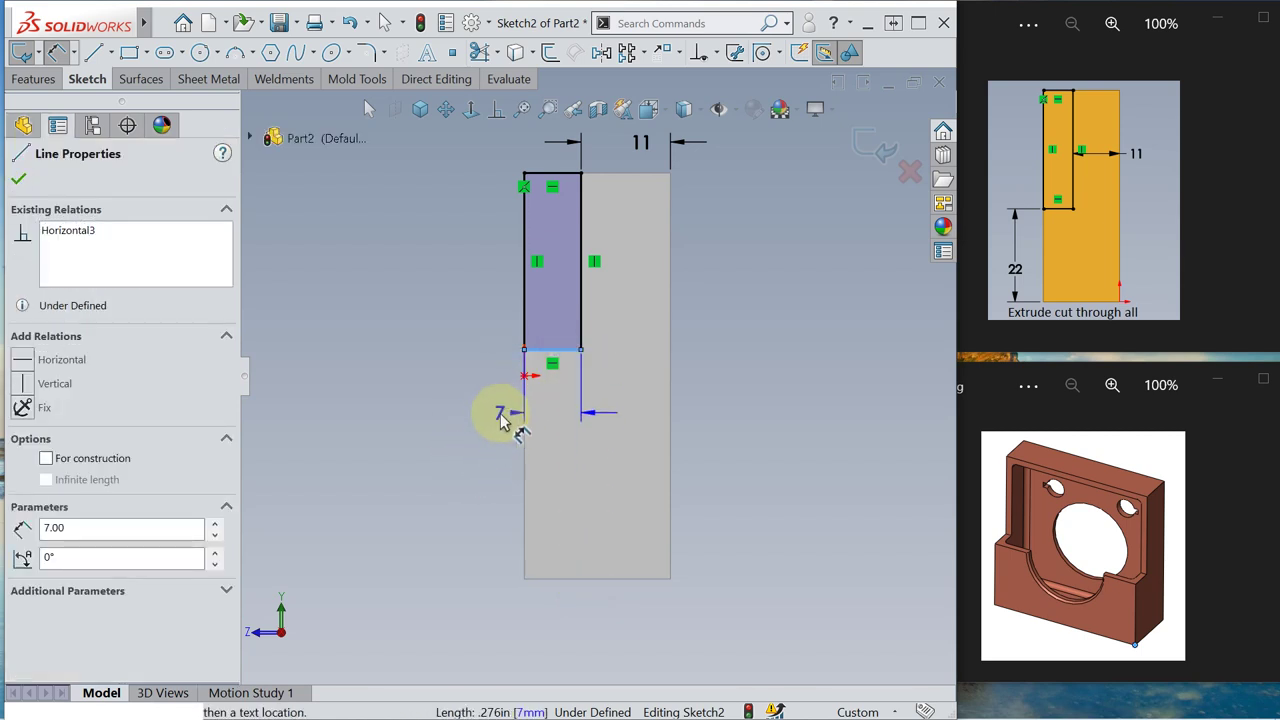
{"action": "key", "text": "Escape"}
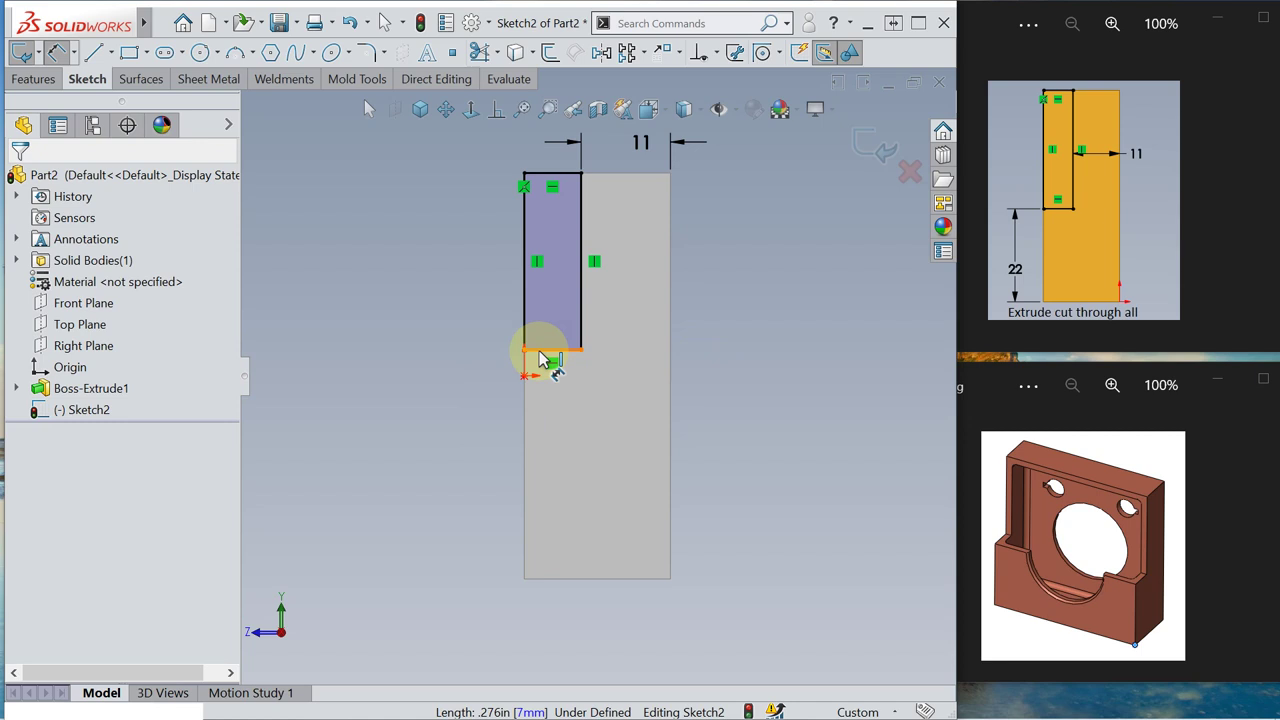
{"action": "left_click_drag", "start_coordinate": [540, 358], "coordinate": [556, 586]}
{"action": "left_click", "coordinate": [556, 580]}
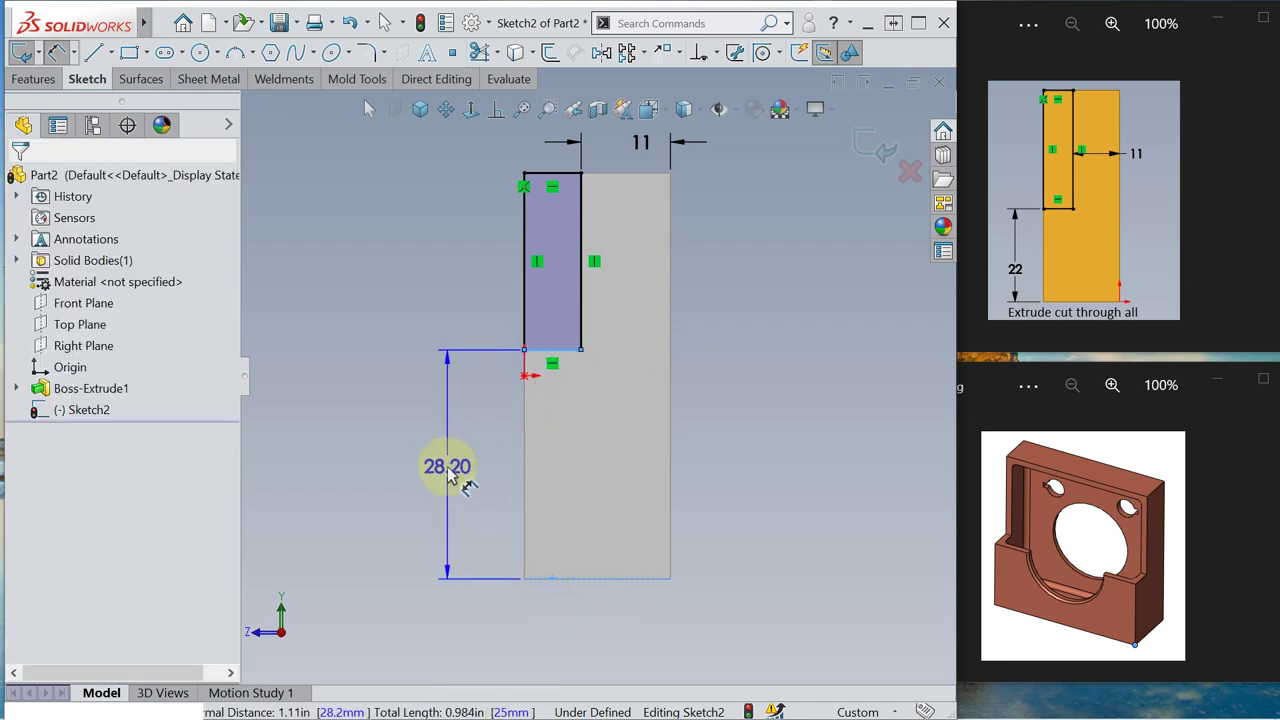
{"action": "left_click", "coordinate": [450, 477]}
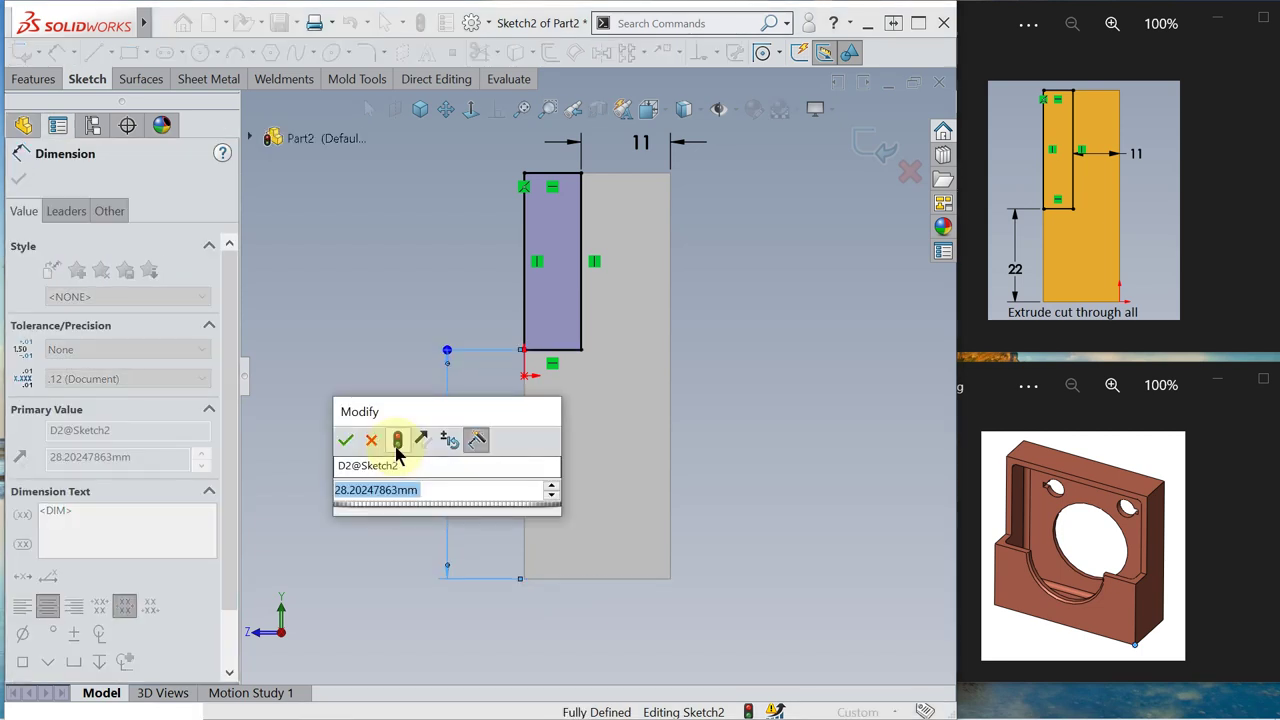
{"action": "type", "text": "22"}
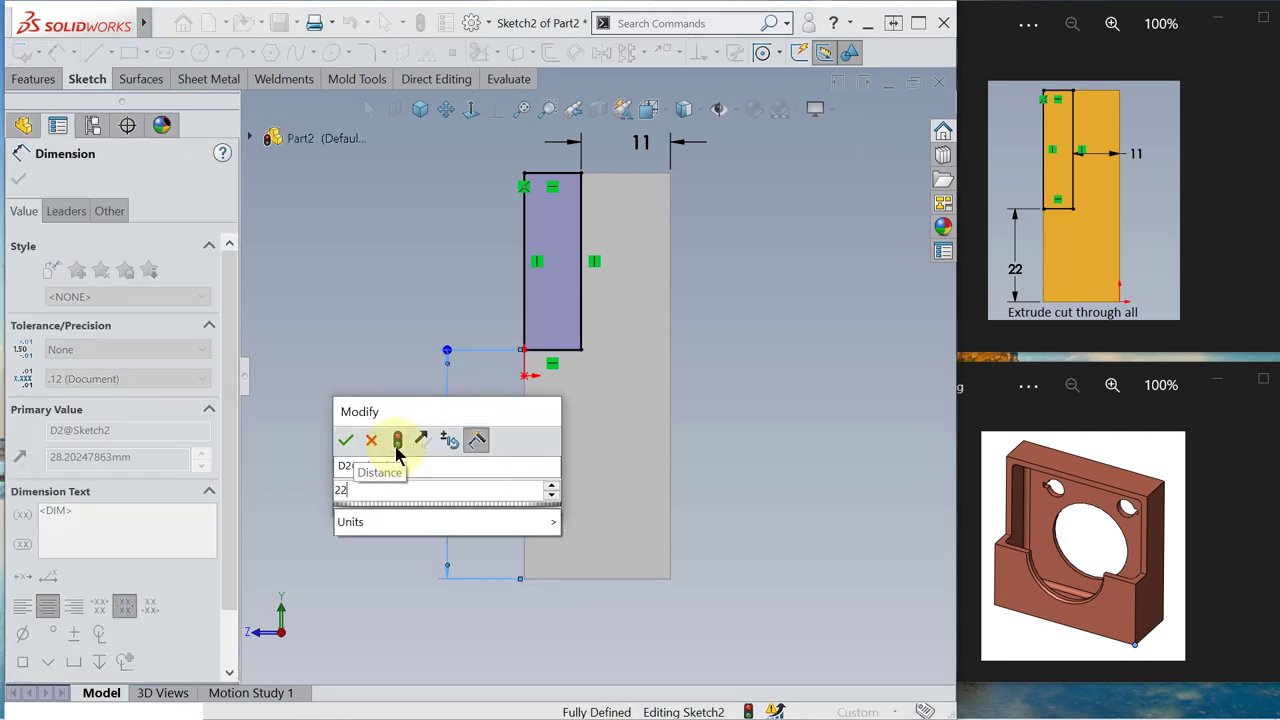
{"action": "key", "text": "Return"}
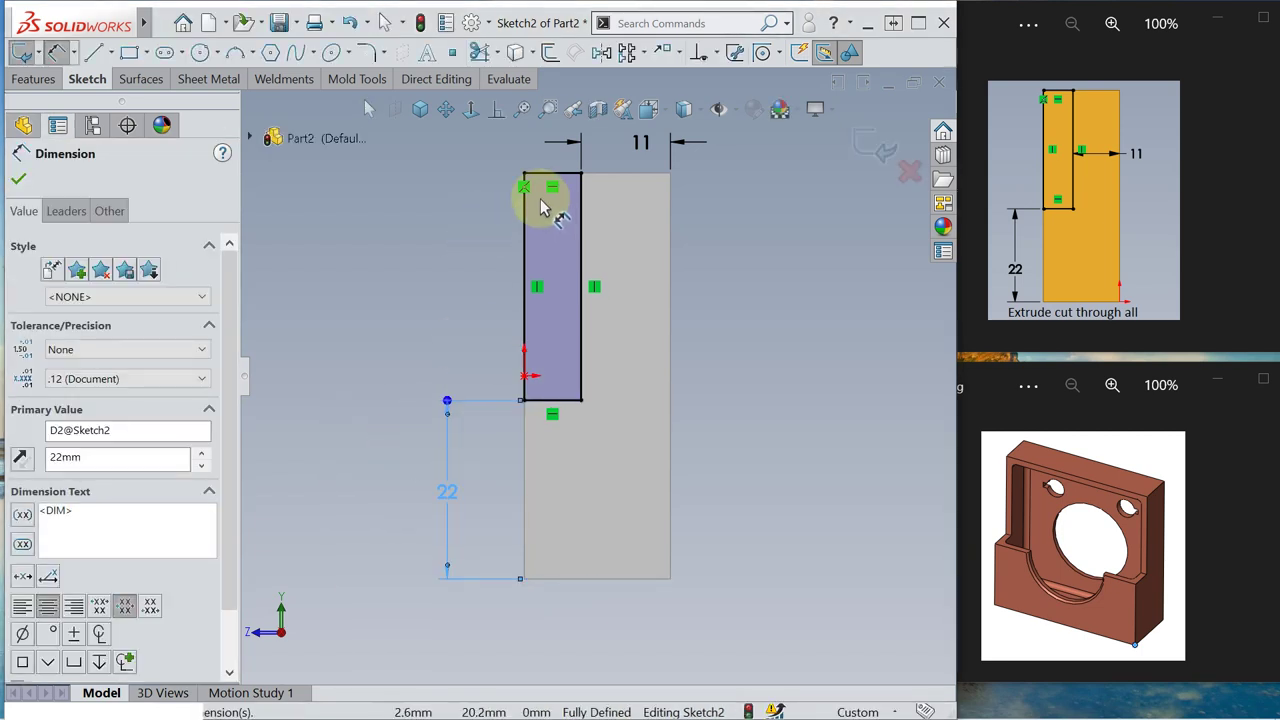
{"action": "left_click", "coordinate": [19, 179]}
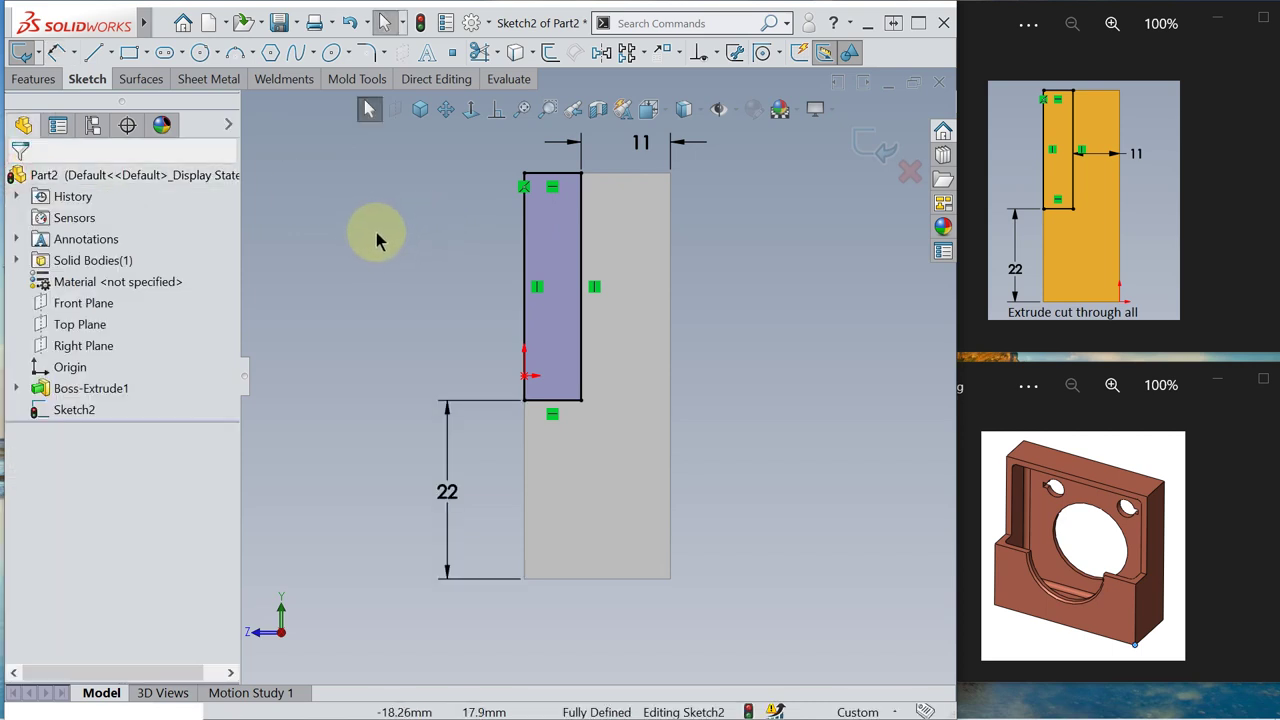
Step: Extrude-cut the rectangle Through All, leaving an L-shaped step in the block
{"action": "mouse_move", "coordinate": [380, 234]}
{"action": "middle_mouse_down"}
{"action": "mouse_move", "coordinate": [471, 291]}
{"action": "mouse_move", "coordinate": [425, 262]}
{"action": "middle_mouse_up"}
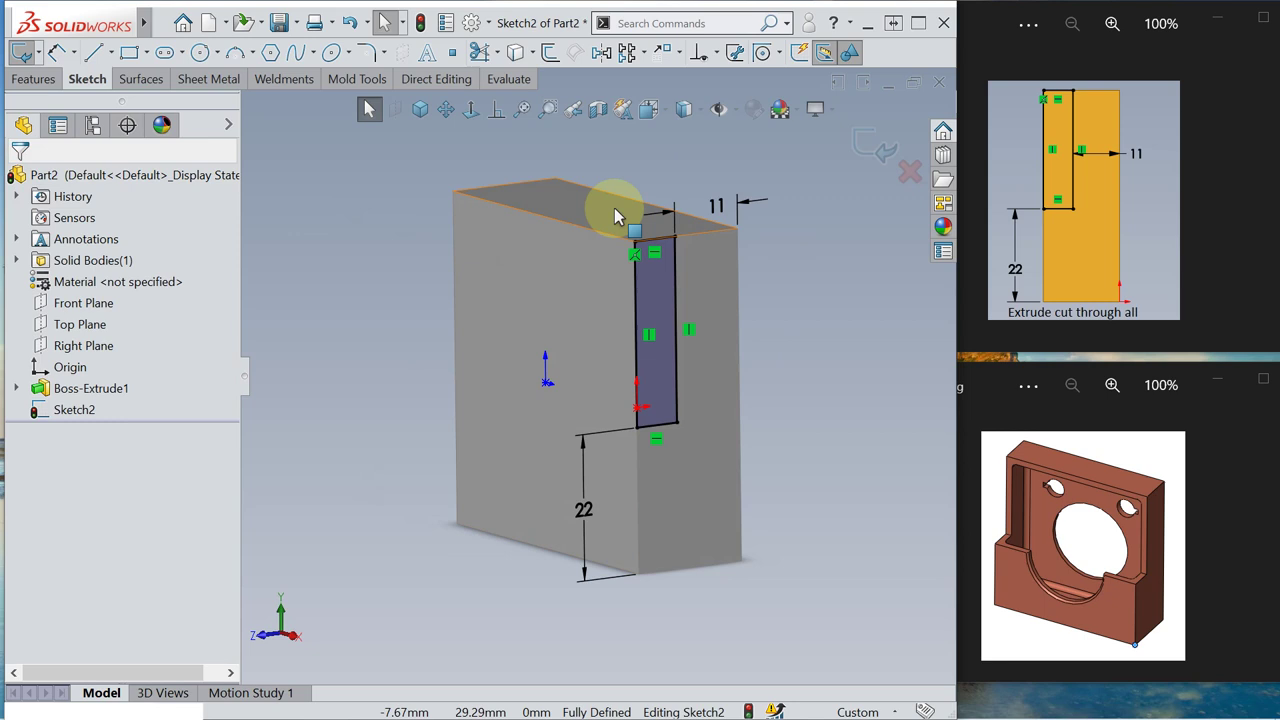
{"action": "left_click", "coordinate": [874, 145]}
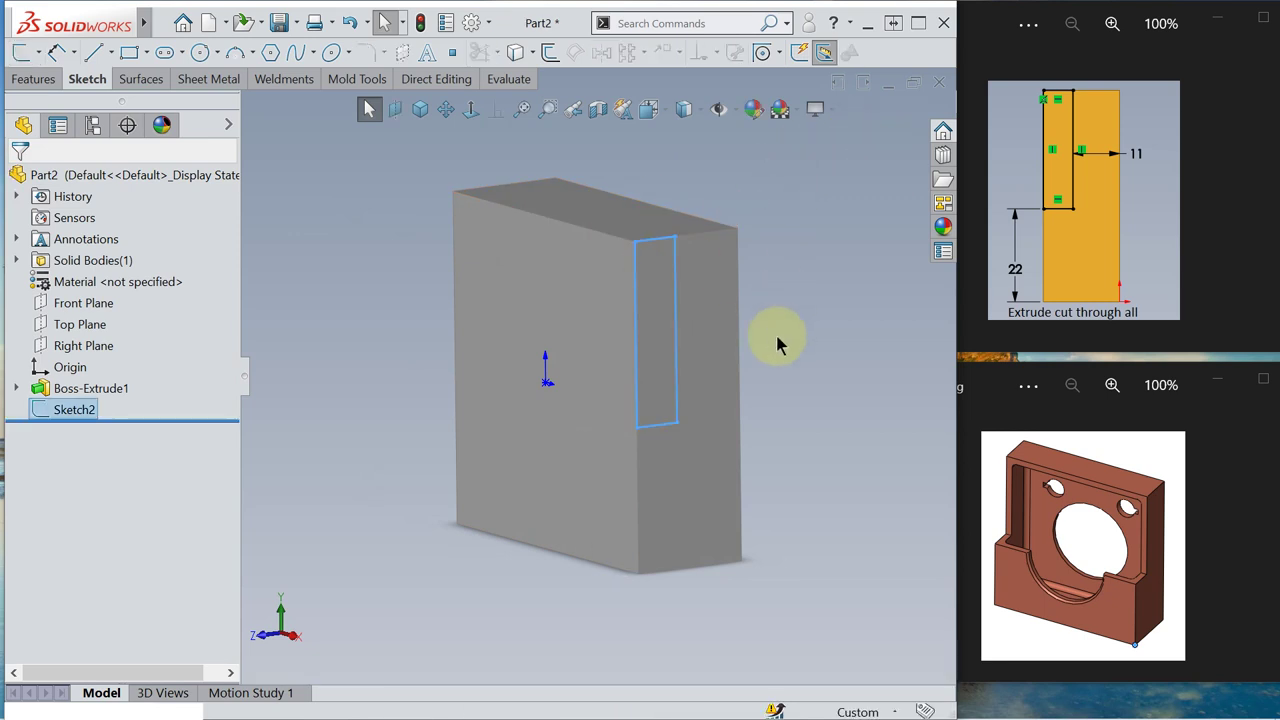
{"action": "key", "text": "s"}
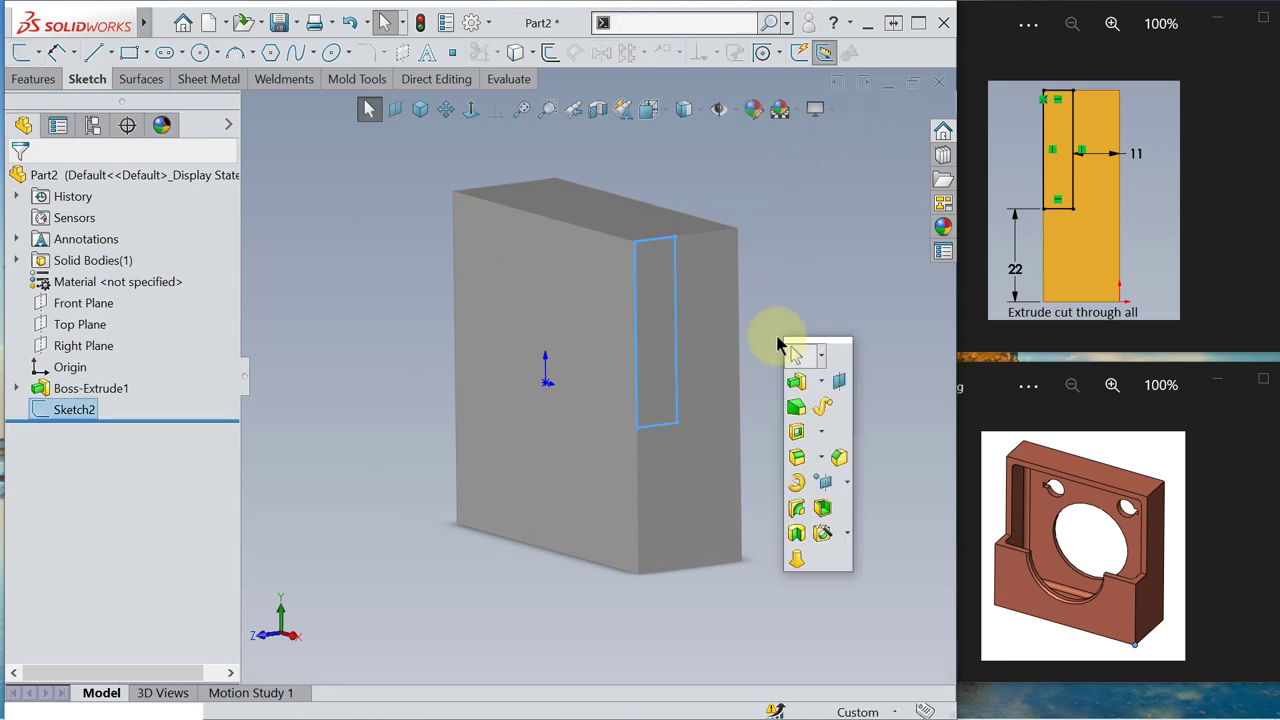
{"action": "left_click", "coordinate": [797, 437]}
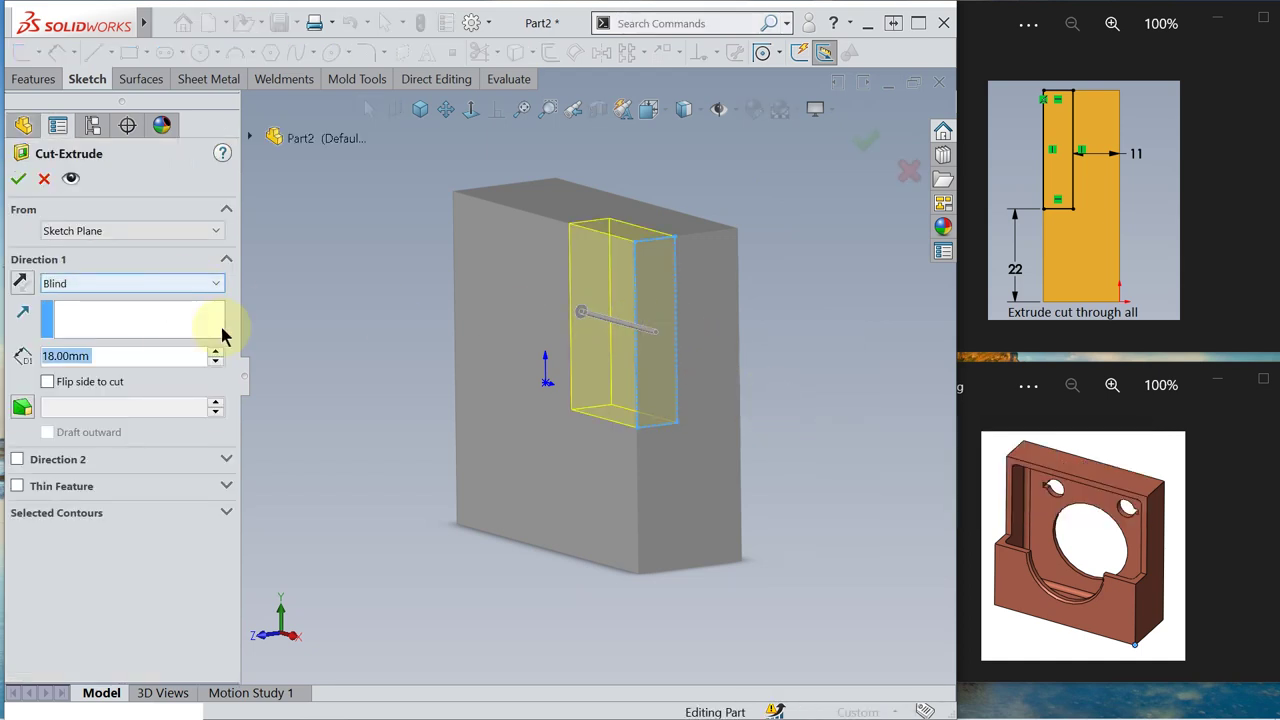
{"action": "left_click", "coordinate": [216, 284]}
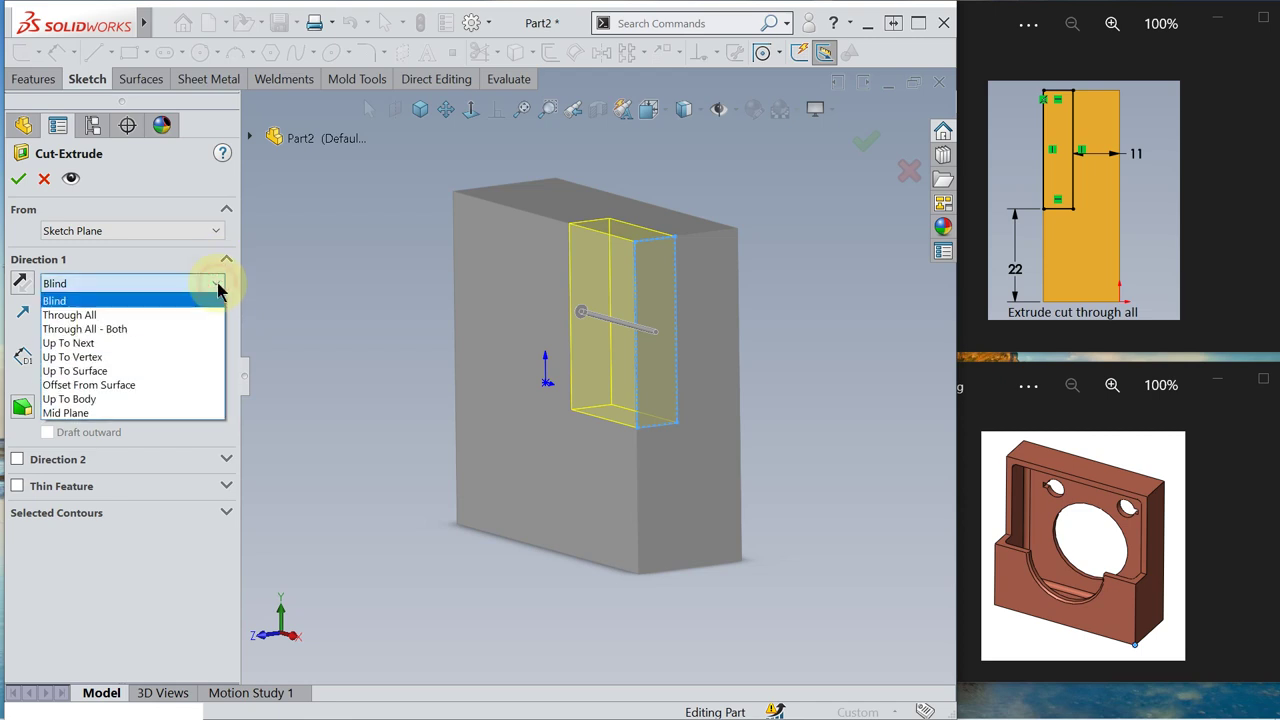
{"action": "left_click", "coordinate": [134, 316]}
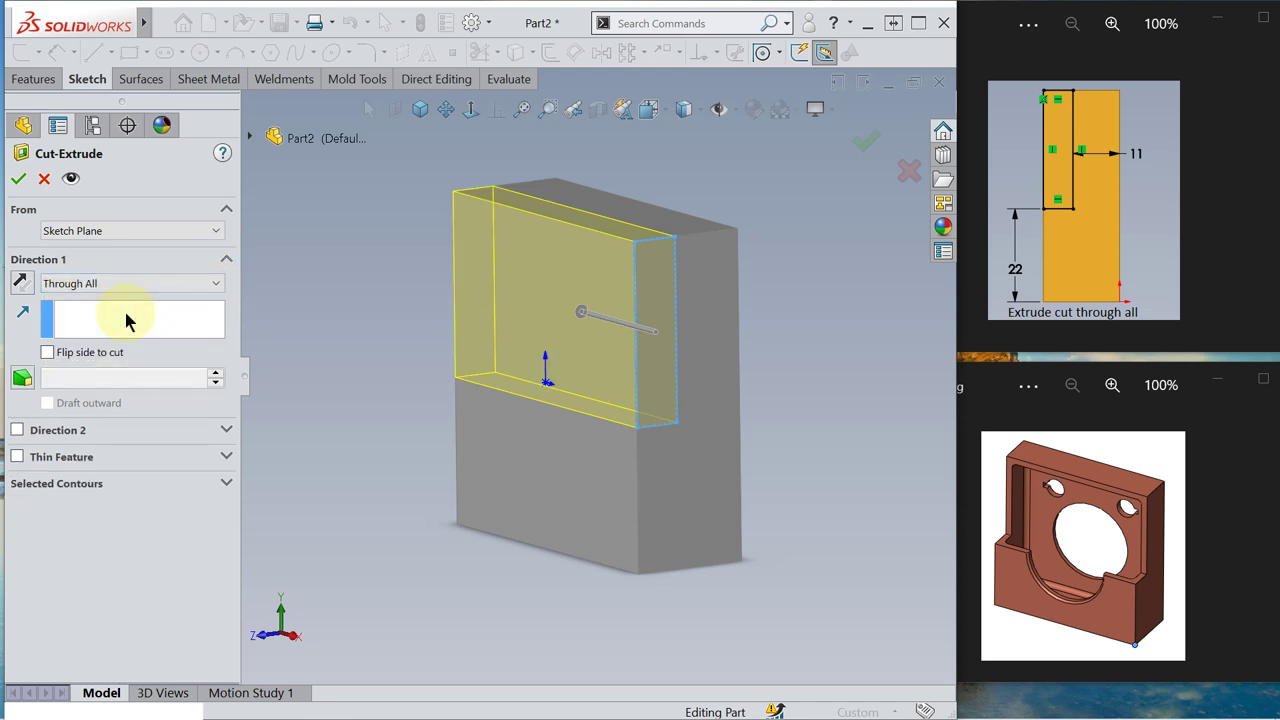
{"action": "left_click", "coordinate": [18, 180]}
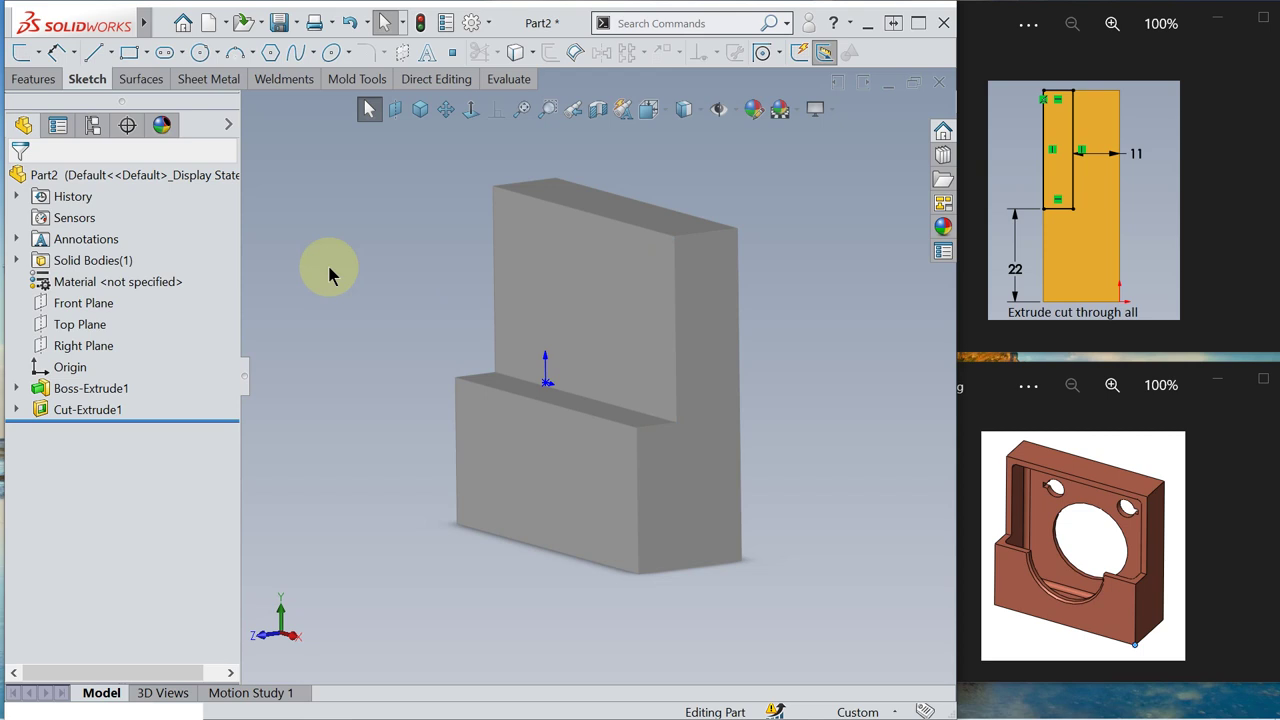
{"action": "left_click", "coordinate": [1250, 190]}
Step: Advance to the next reference image, then launch Shell on the stepped block
{"action": "key", "text": "Right"}
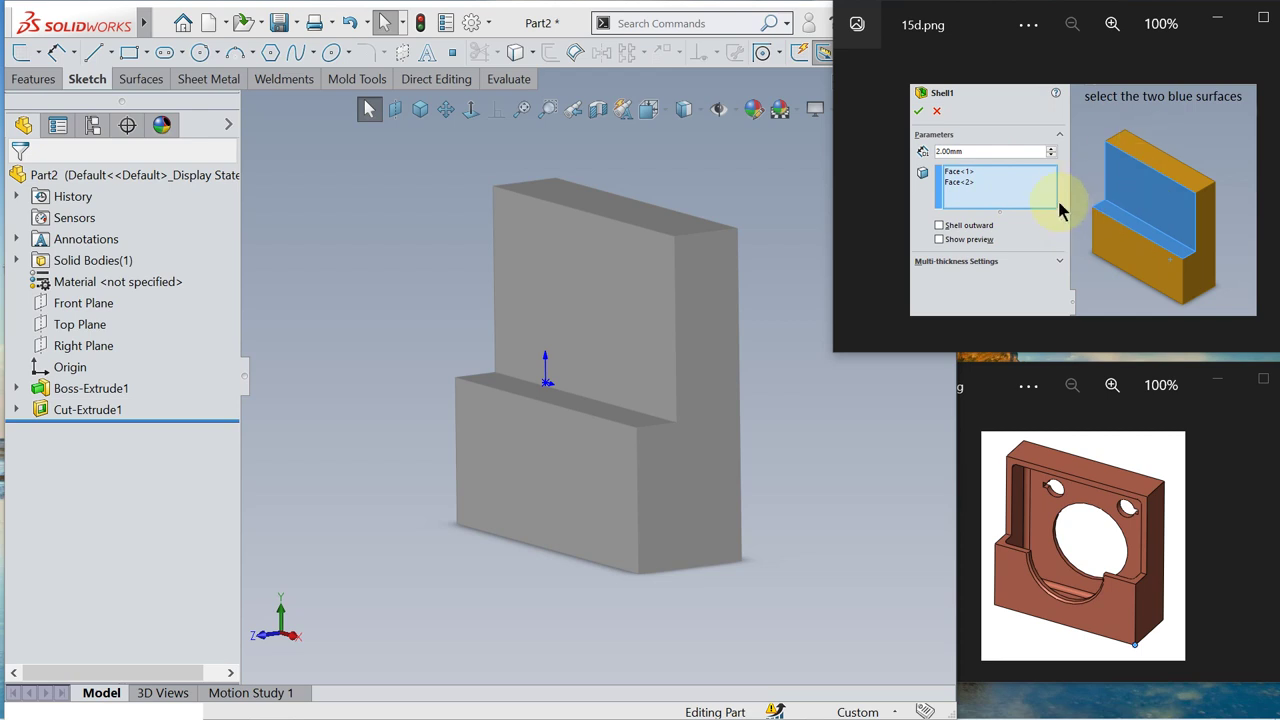
{"action": "left_click", "coordinate": [340, 245]}
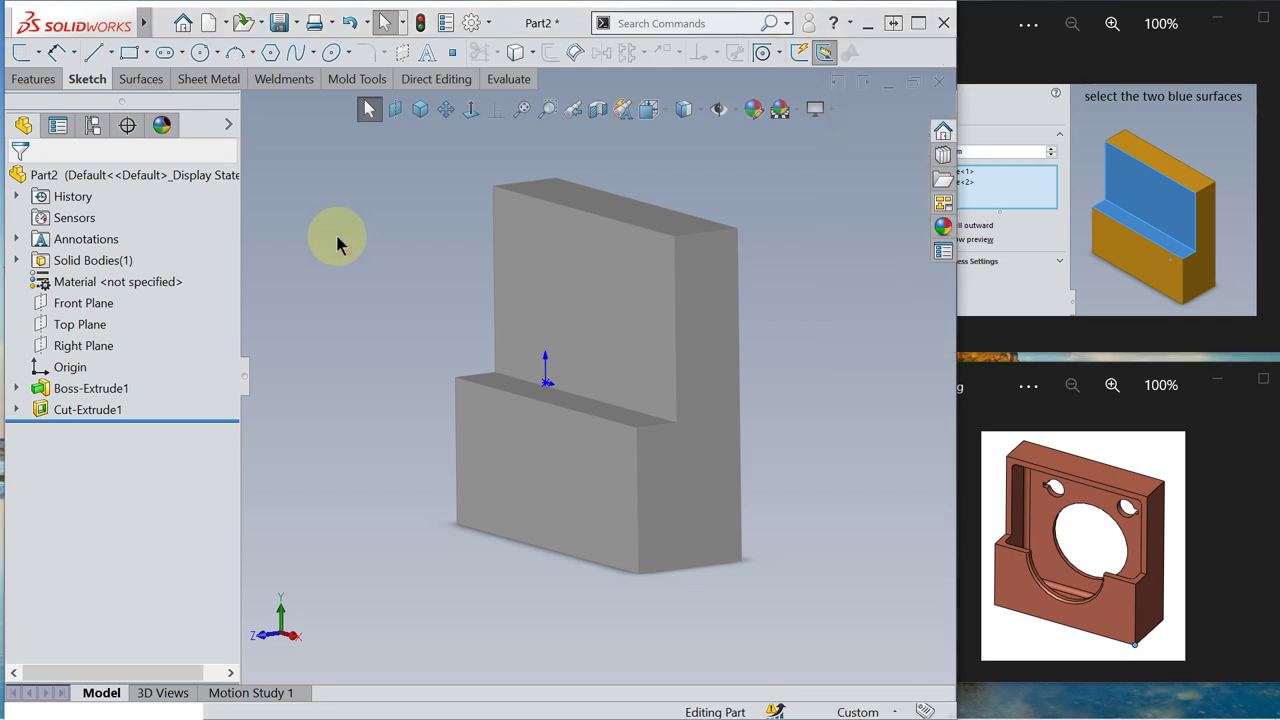
{"action": "key", "text": "s"}
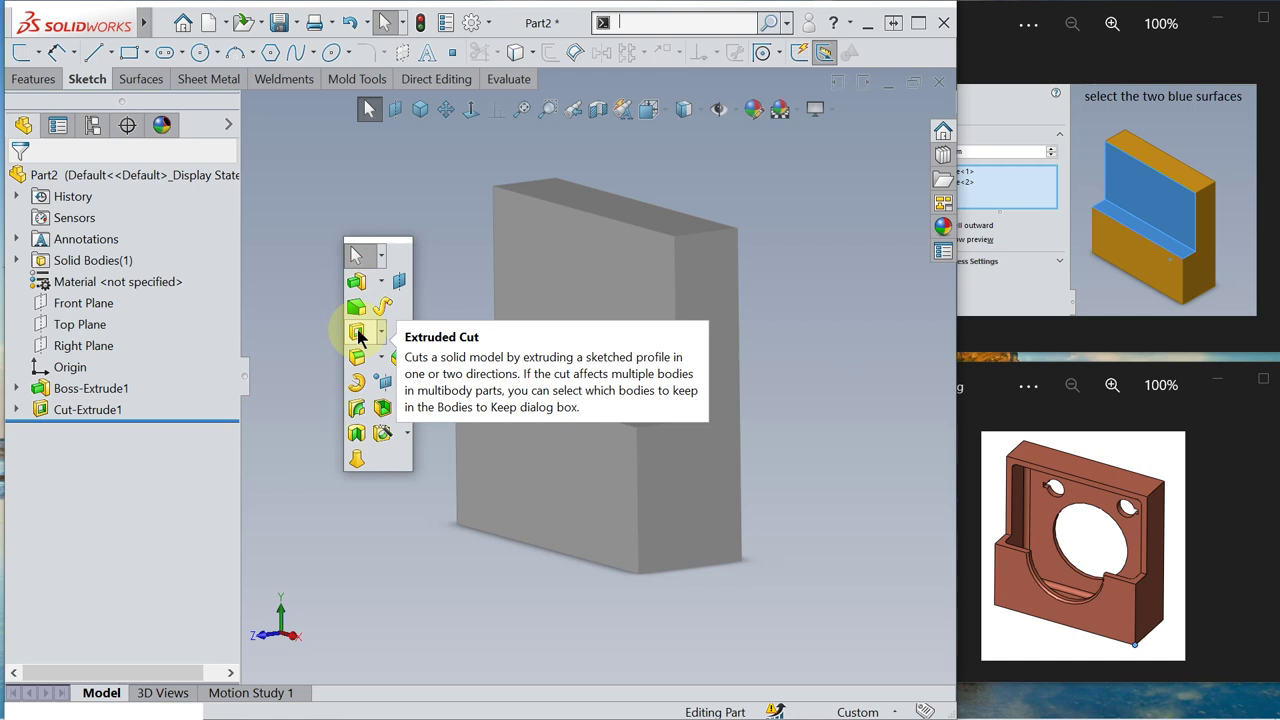
{"action": "left_click", "coordinate": [383, 408]}
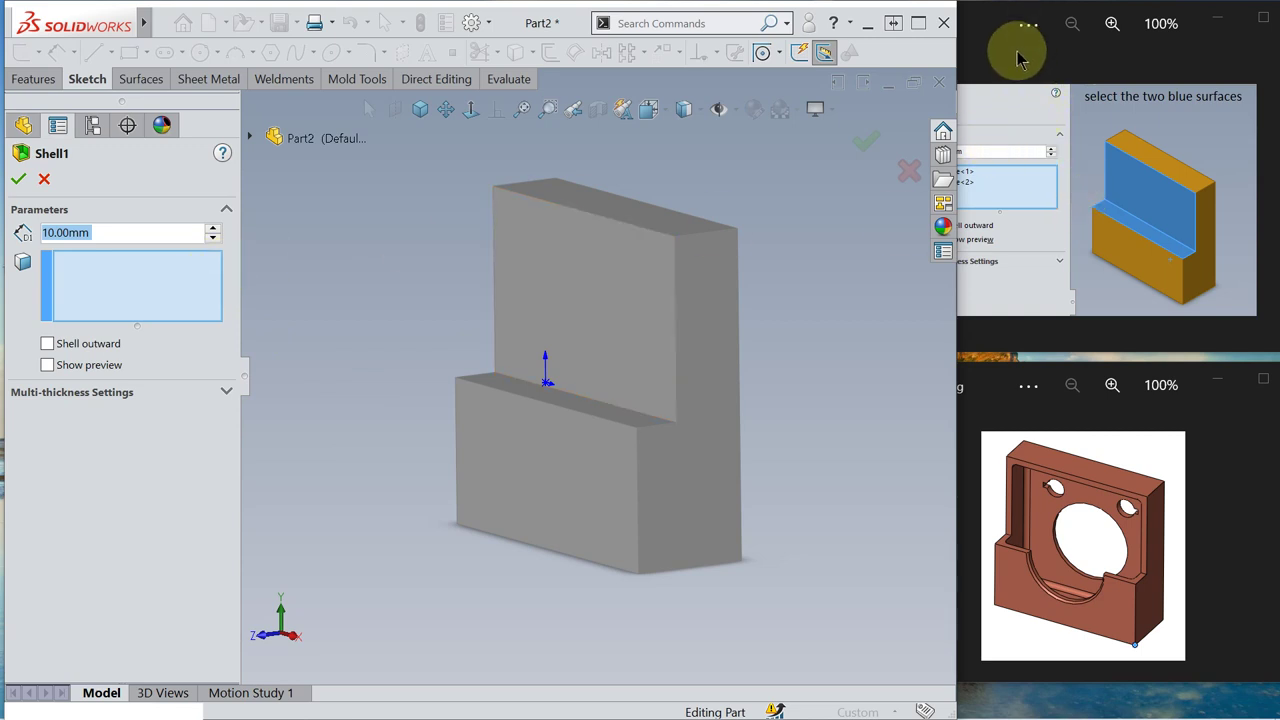
Step: Shell the block at 2 mm, removing the tall upright face and the ledge top face
{"action": "left_click", "coordinate": [983, 197]}
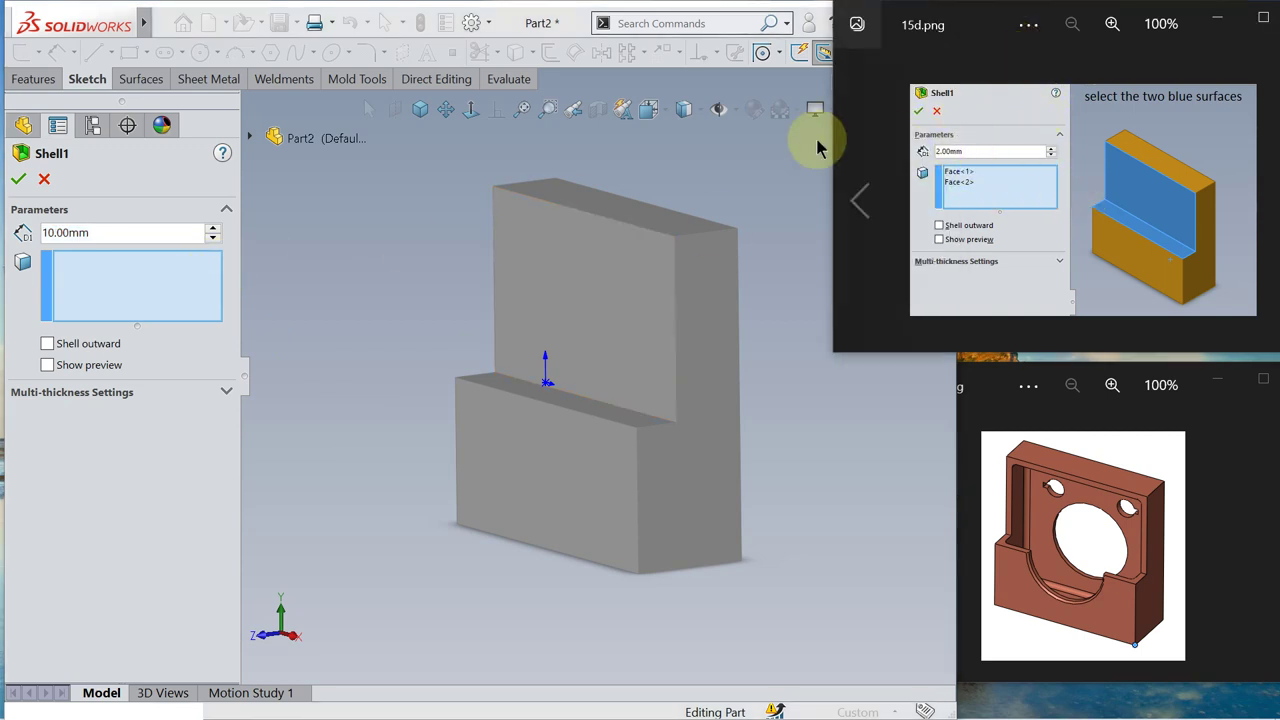
{"action": "left_click", "coordinate": [770, 158]}
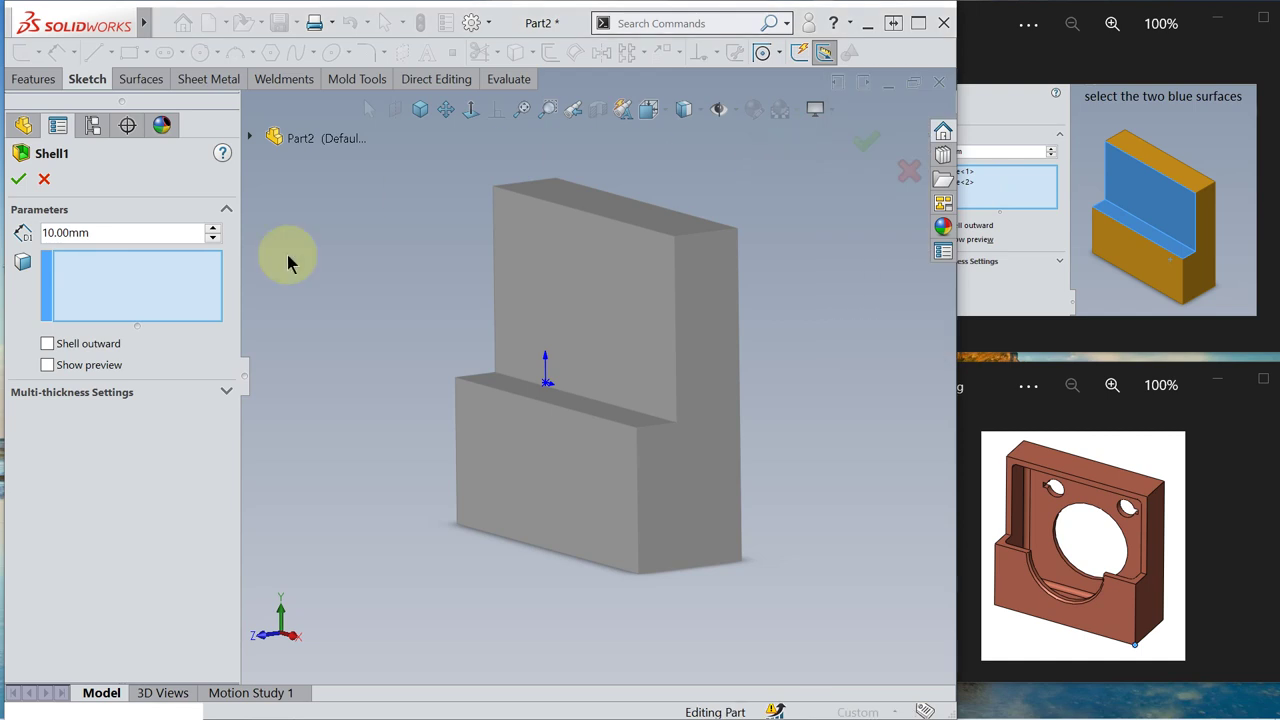
{"action": "double_click", "coordinate": [90, 230]}
{"action": "type", "text": "2"}
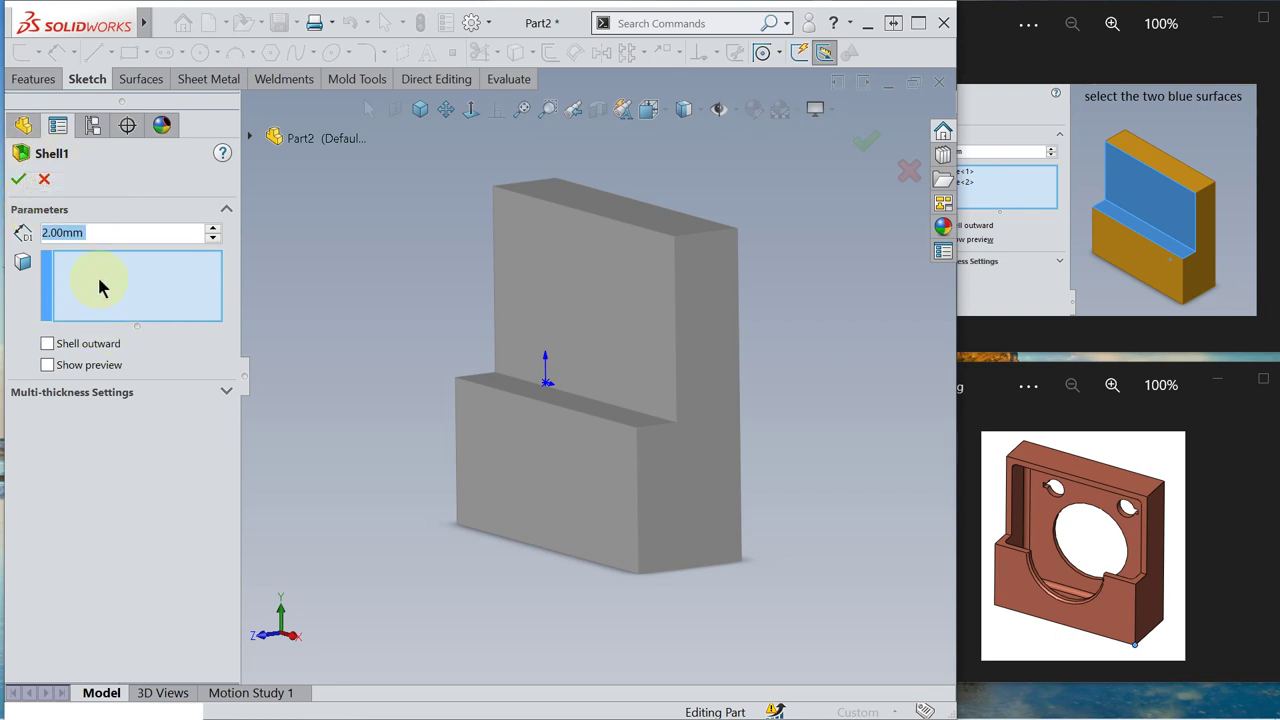
{"action": "left_click", "coordinate": [599, 301]}
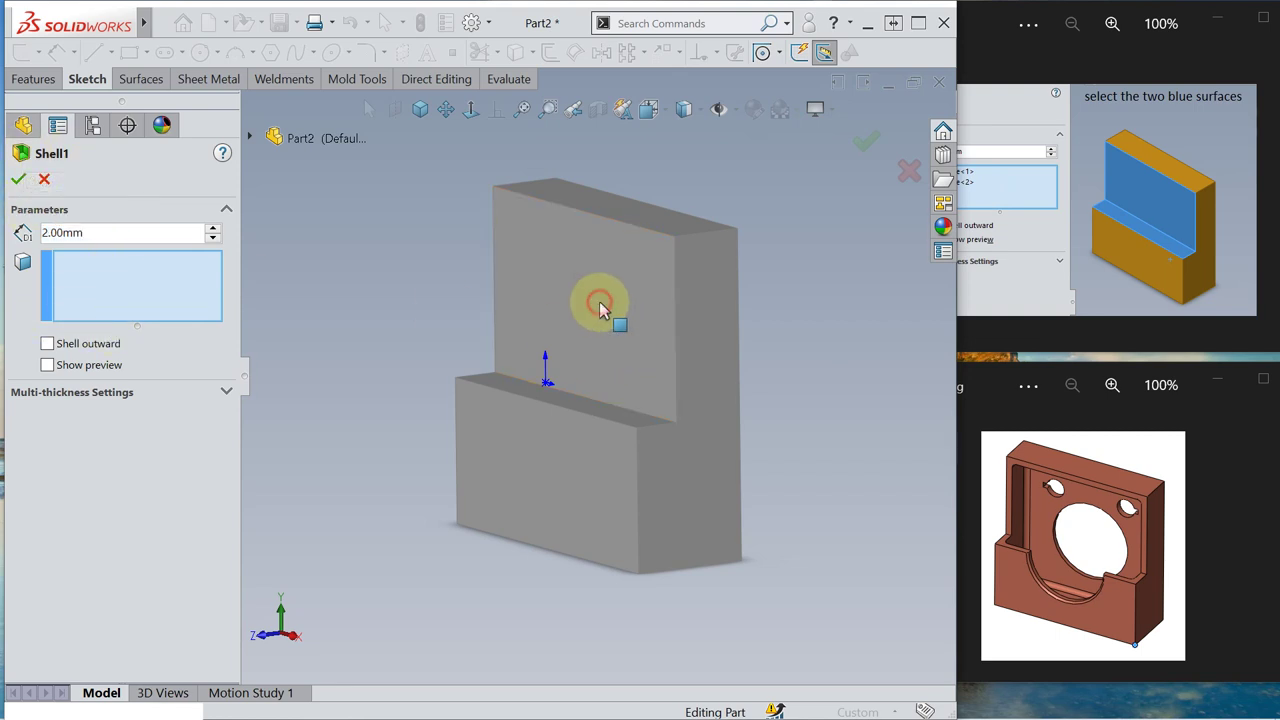
{"action": "middle_click_drag", "start_coordinate": [349, 257], "coordinate": [349, 323]}
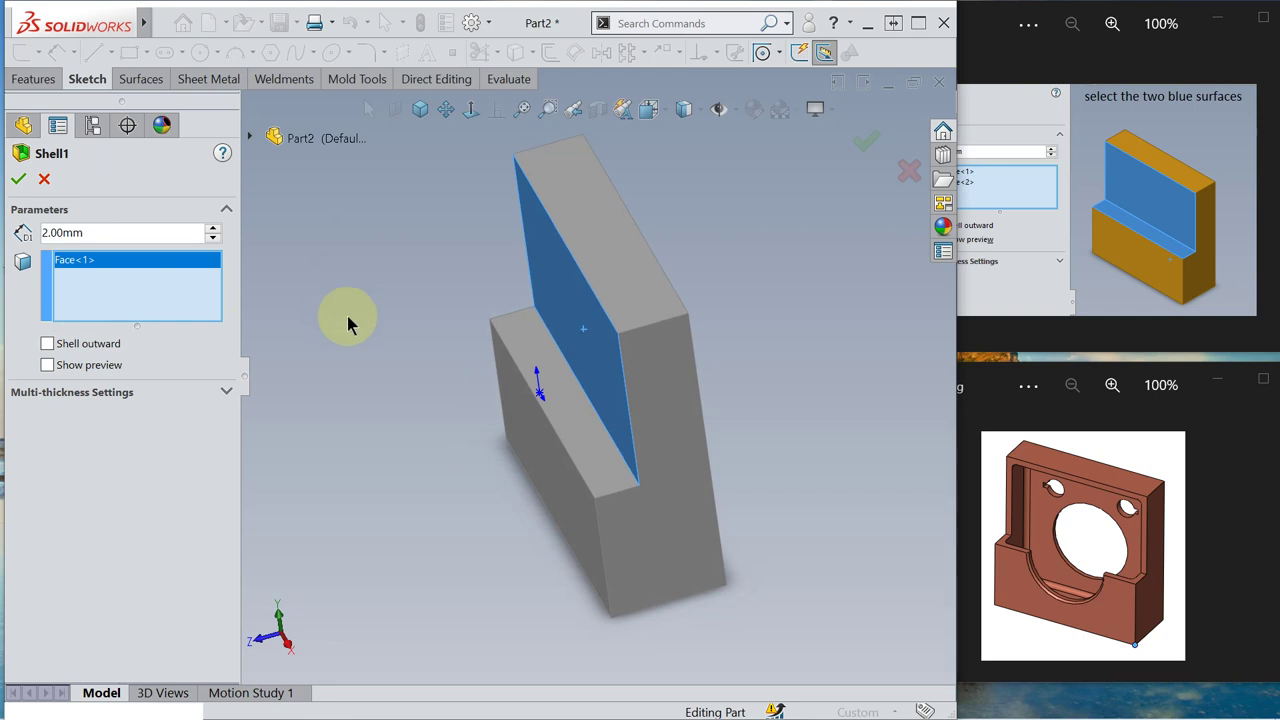
{"action": "left_click", "coordinate": [560, 415]}
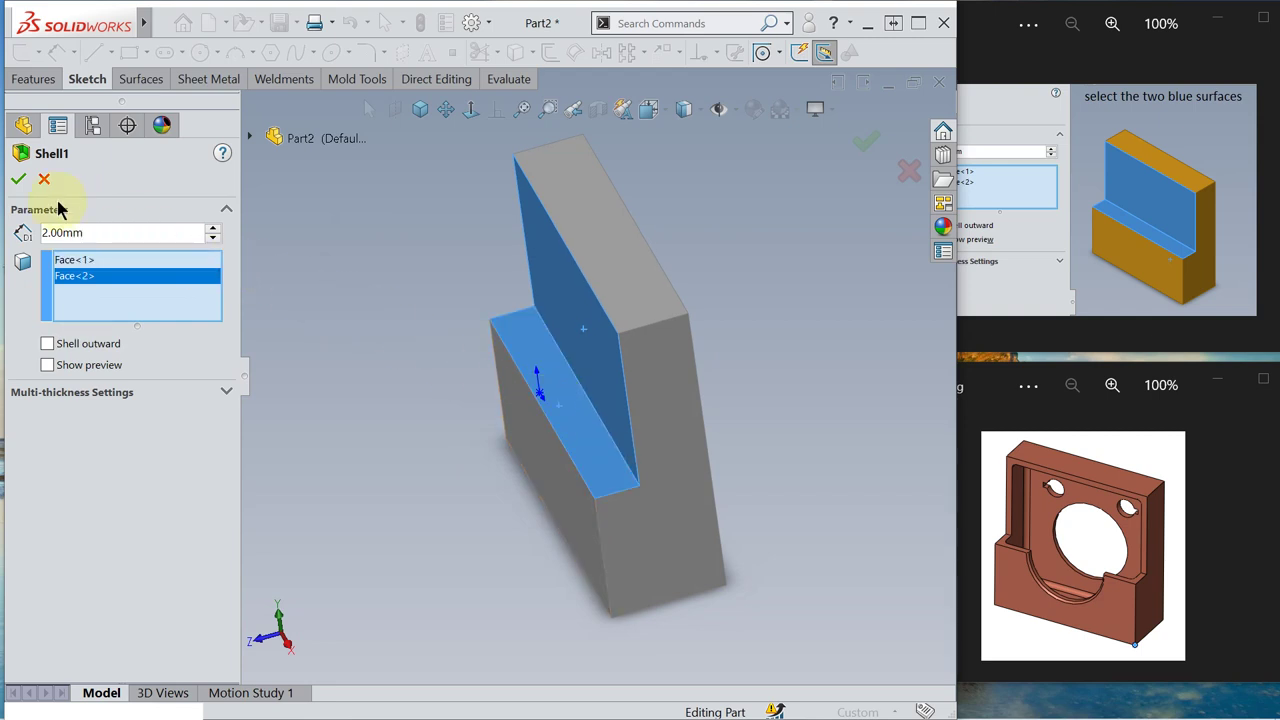
{"action": "left_click", "coordinate": [17, 180]}
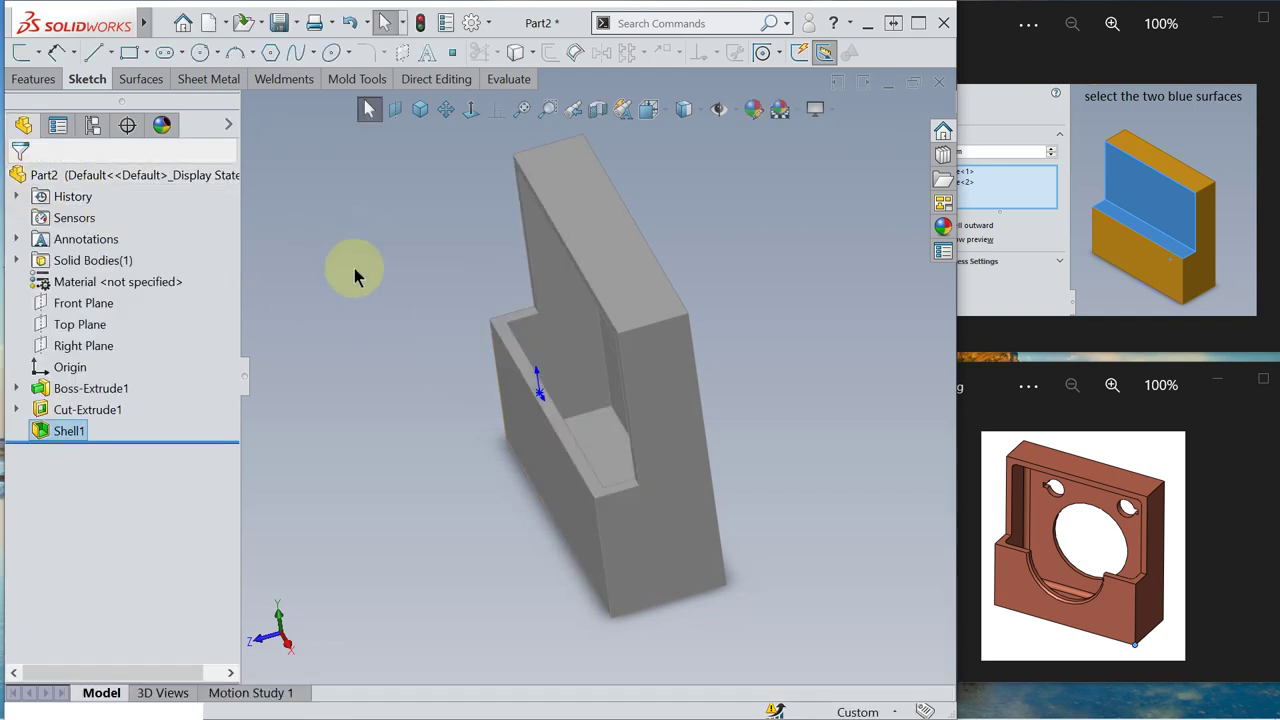
{"action": "middle_click_drag", "start_coordinate": [352, 271], "coordinate": [409, 349]}
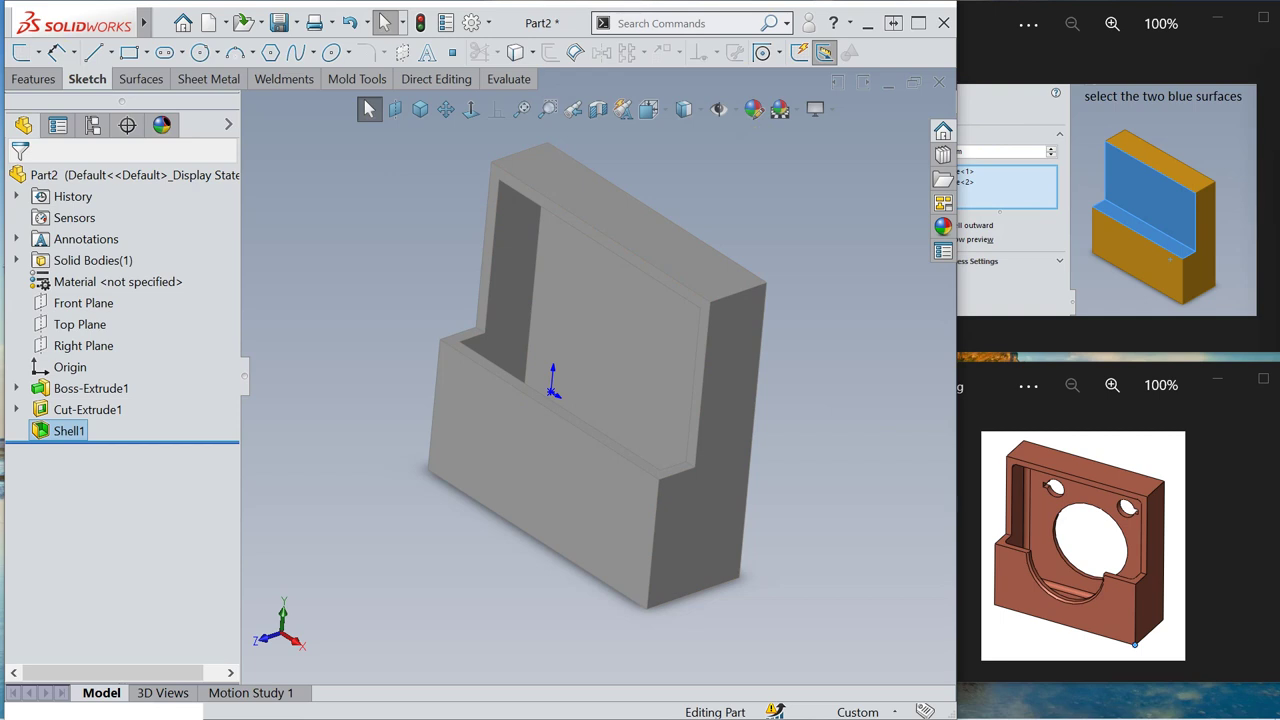
{"action": "key", "text": "Right"}
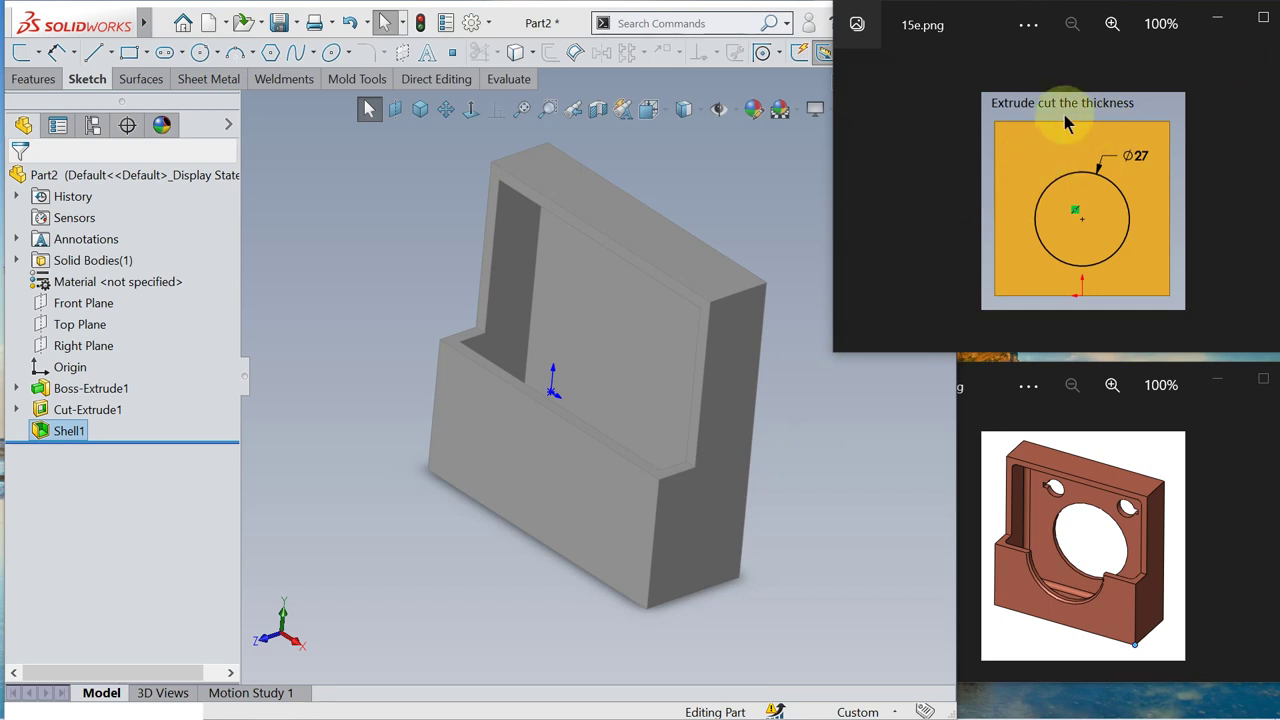
Step: Sketch a circle centred on the origin on the block's large flat face
{"action": "middle_click_drag", "start_coordinate": [857, 503], "coordinate": [680, 513]}
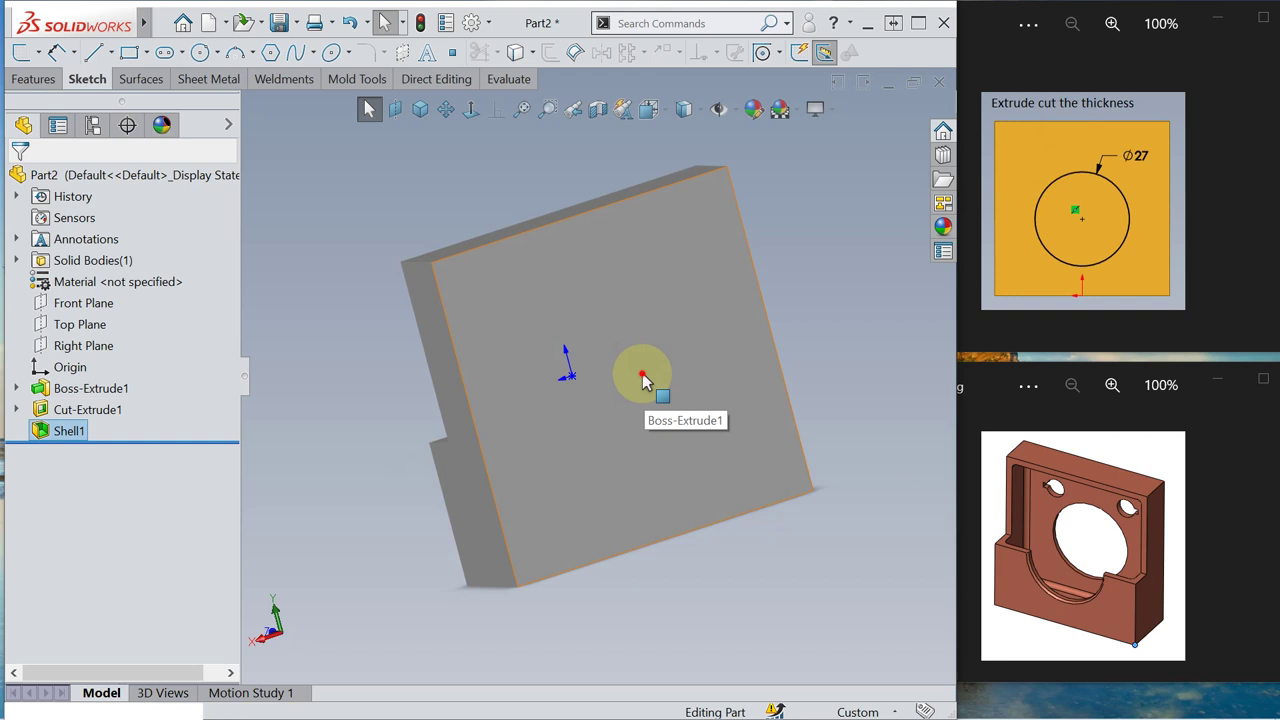
{"action": "left_click", "coordinate": [642, 375]}
{"action": "left_click", "coordinate": [712, 331]}
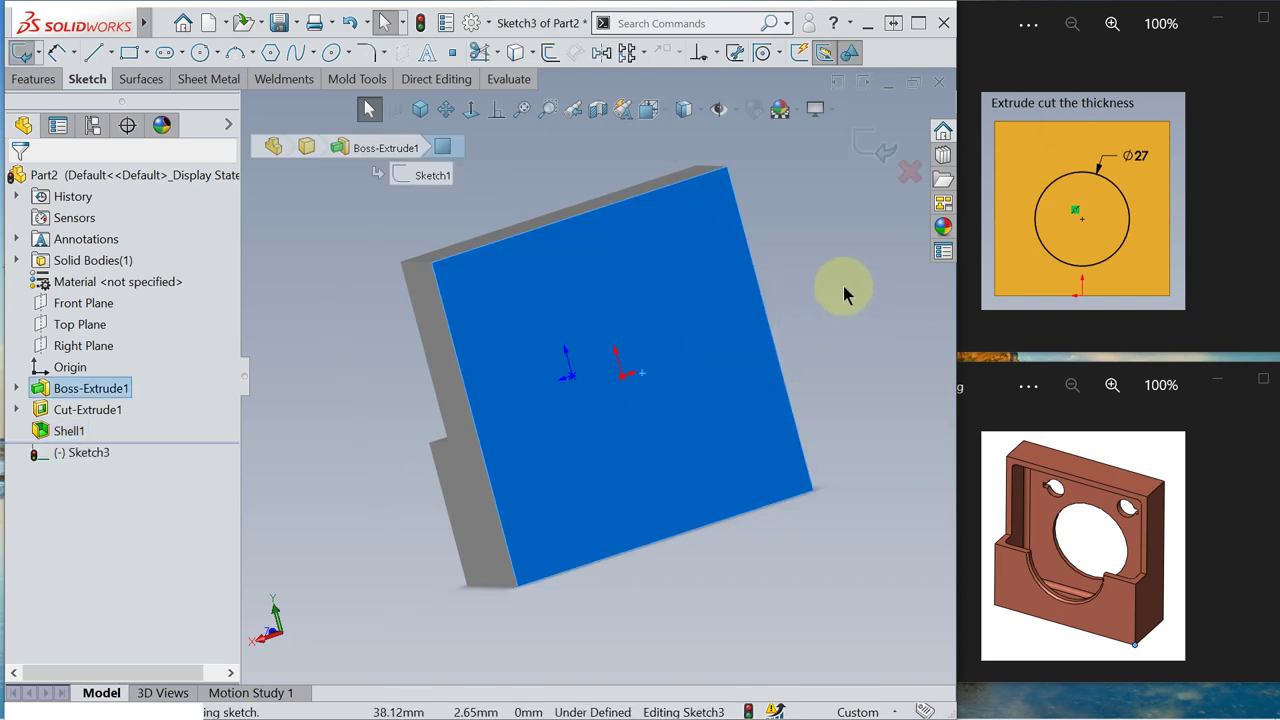
{"action": "key", "text": "s"}
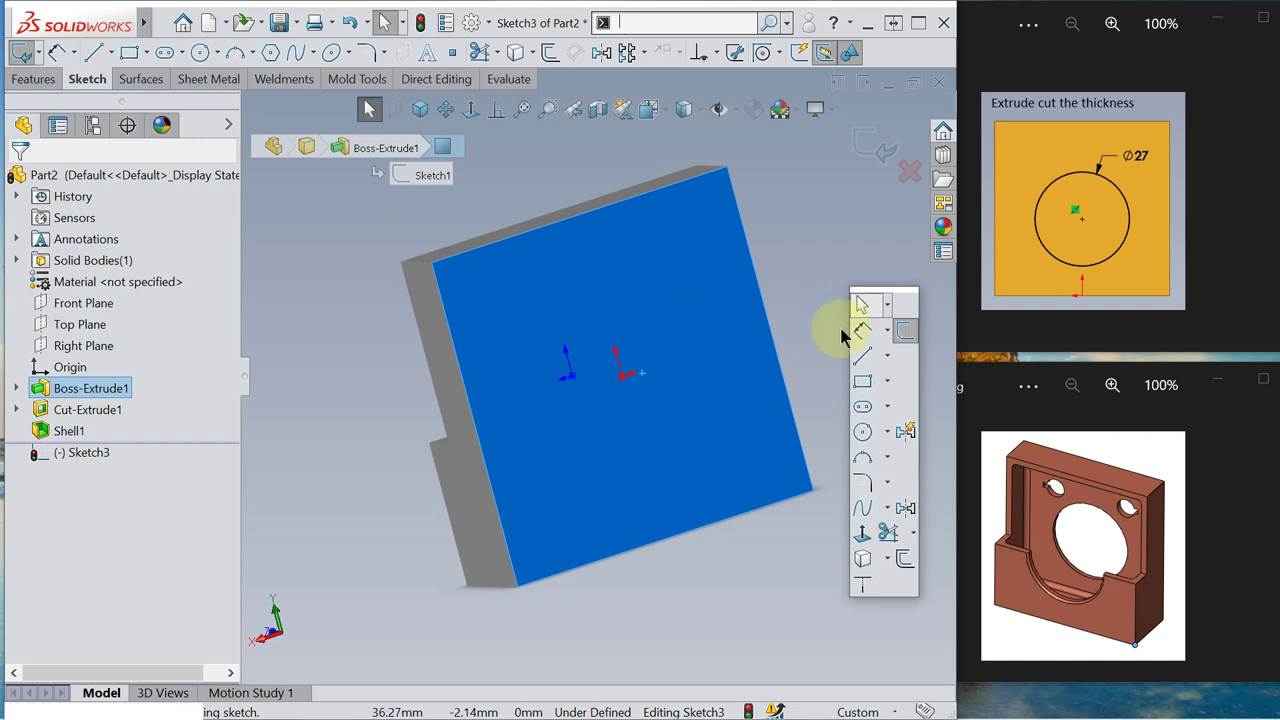
{"action": "left_click", "coordinate": [864, 438]}
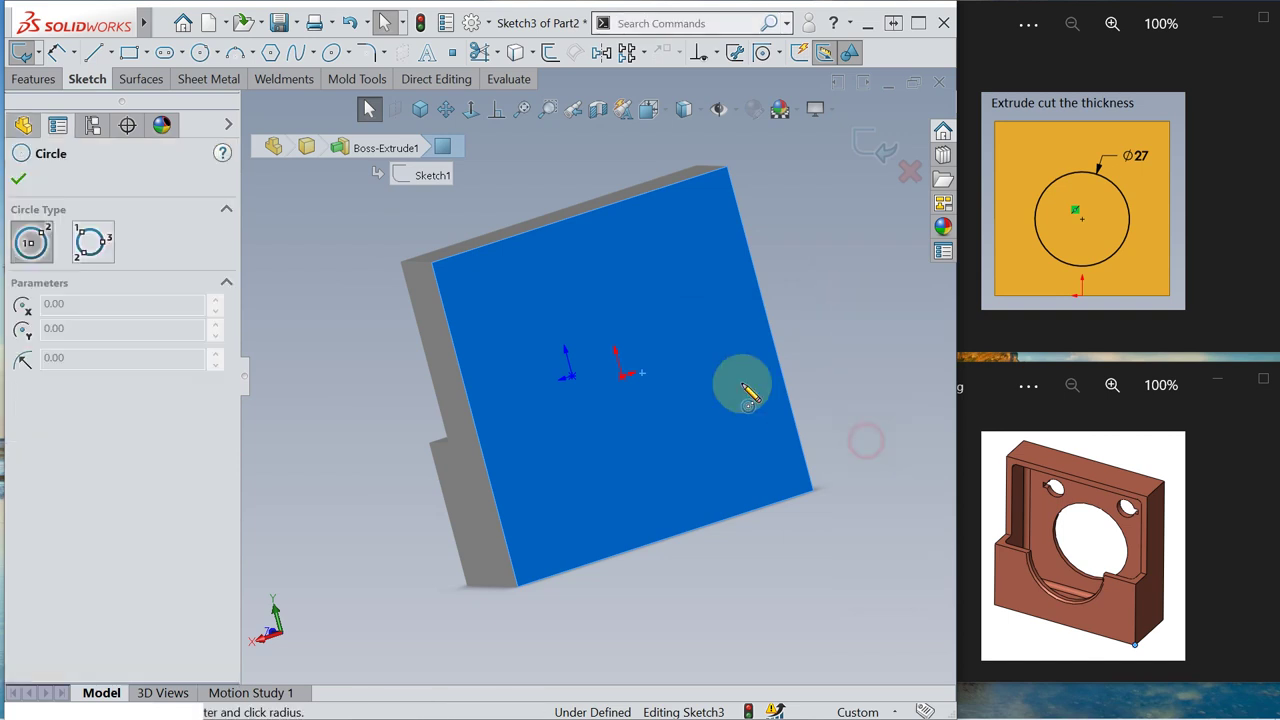
{"action": "left_click", "coordinate": [623, 378]}
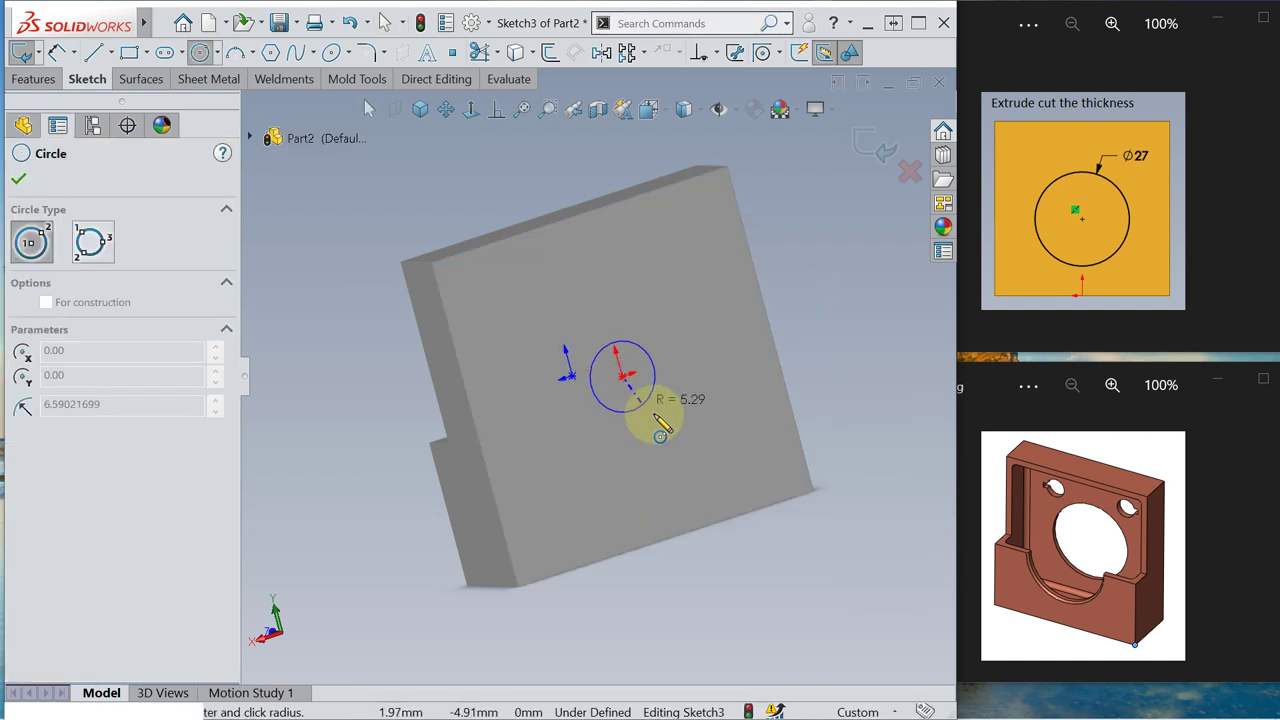
{"action": "left_click", "coordinate": [680, 440]}
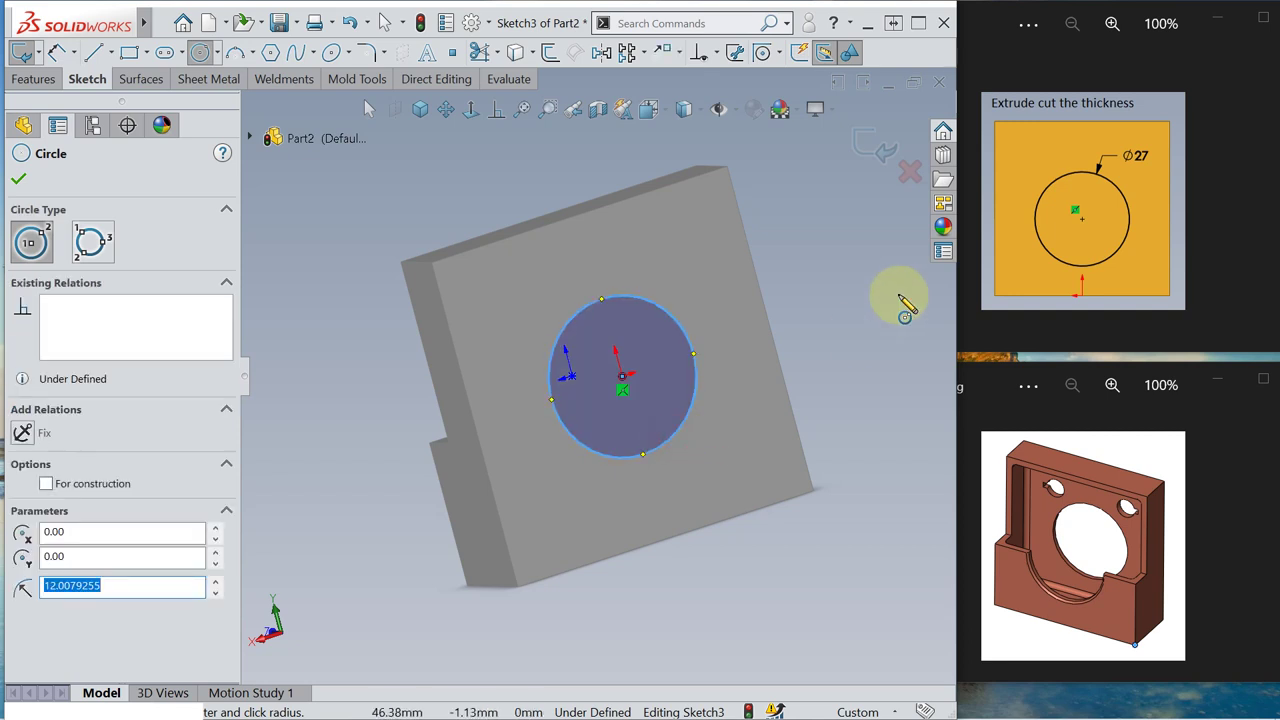
Step: Dimension the circle to Ø27 mm and exit Sketch3
{"action": "key", "text": "s"}
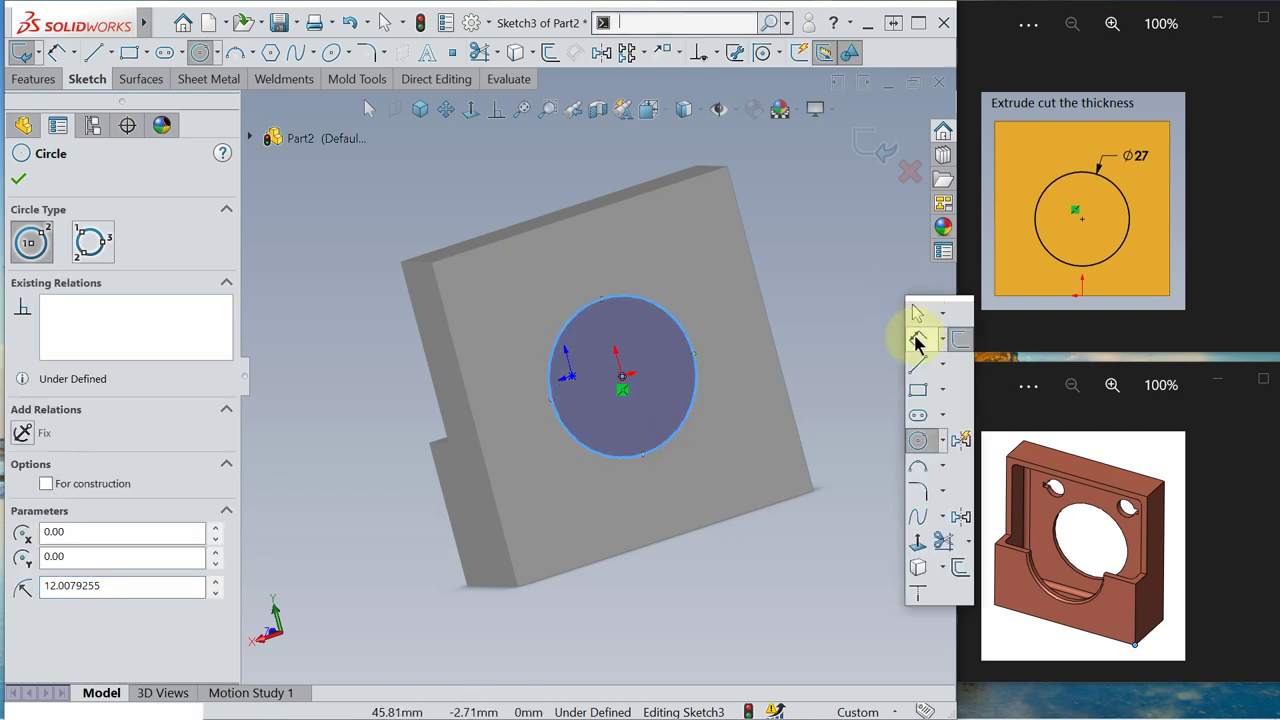
{"action": "left_click", "coordinate": [915, 316]}
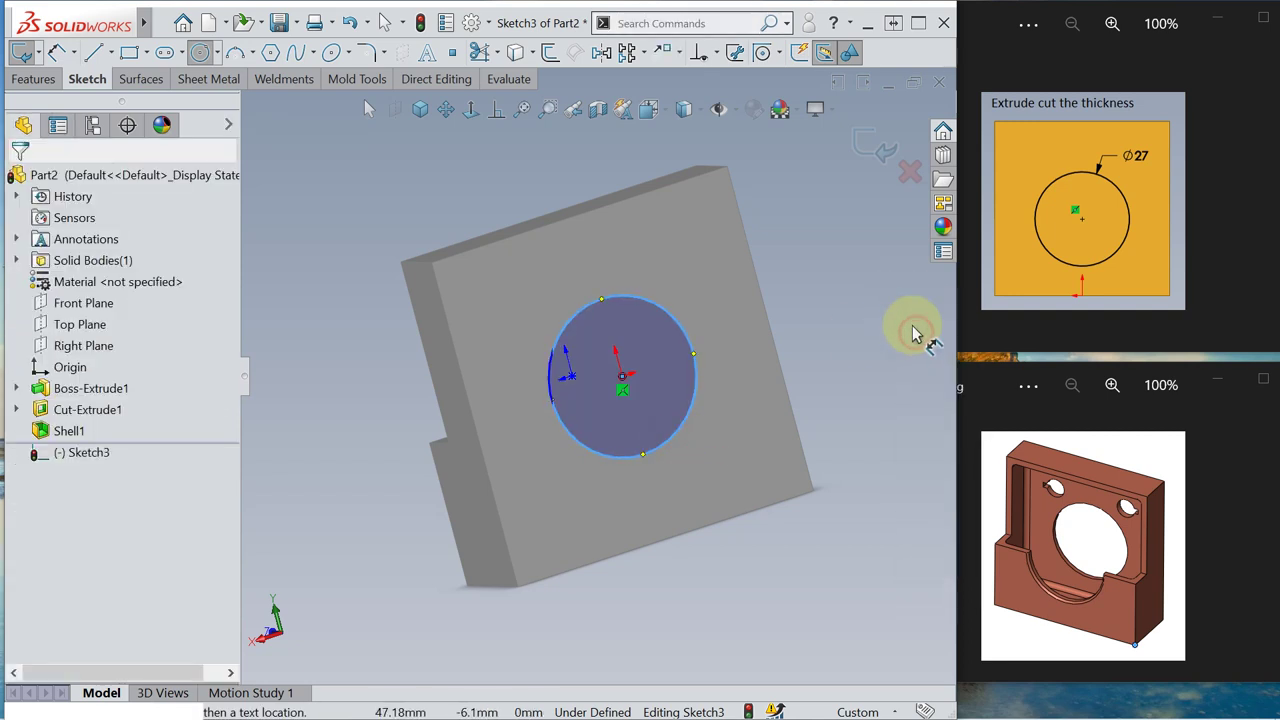
{"action": "left_click", "coordinate": [680, 335]}
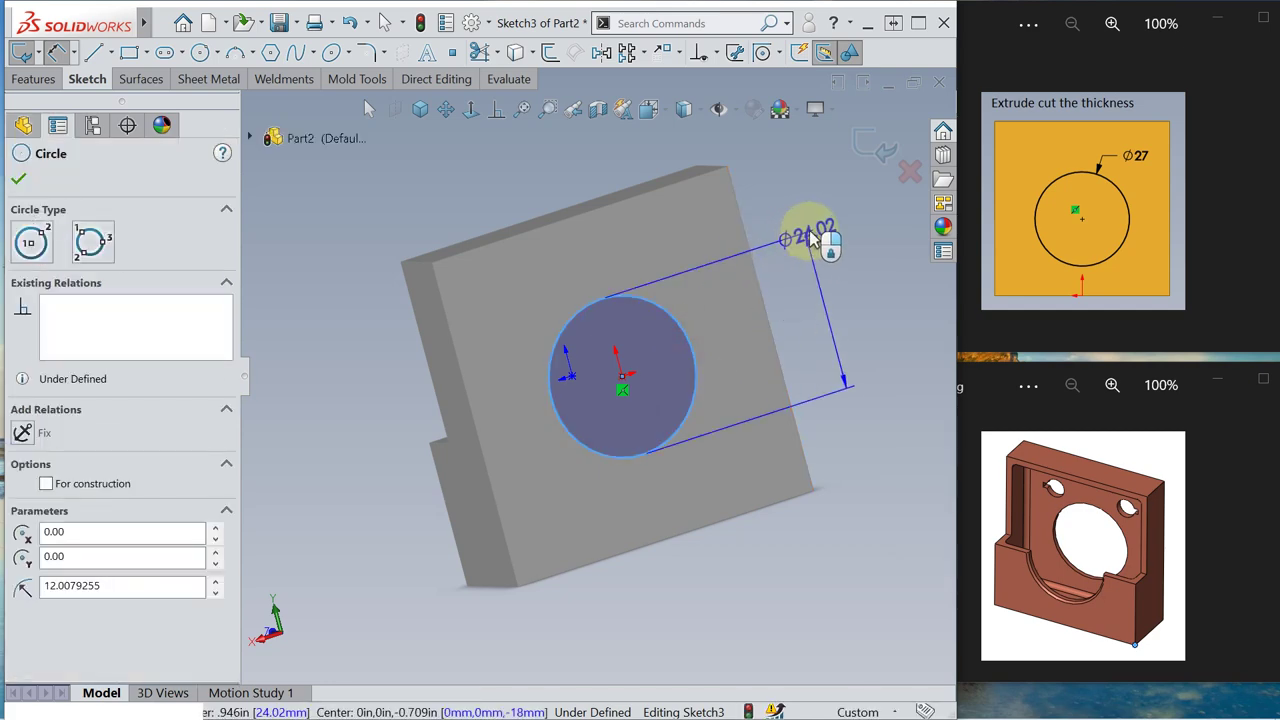
{"action": "left_click", "coordinate": [810, 234]}
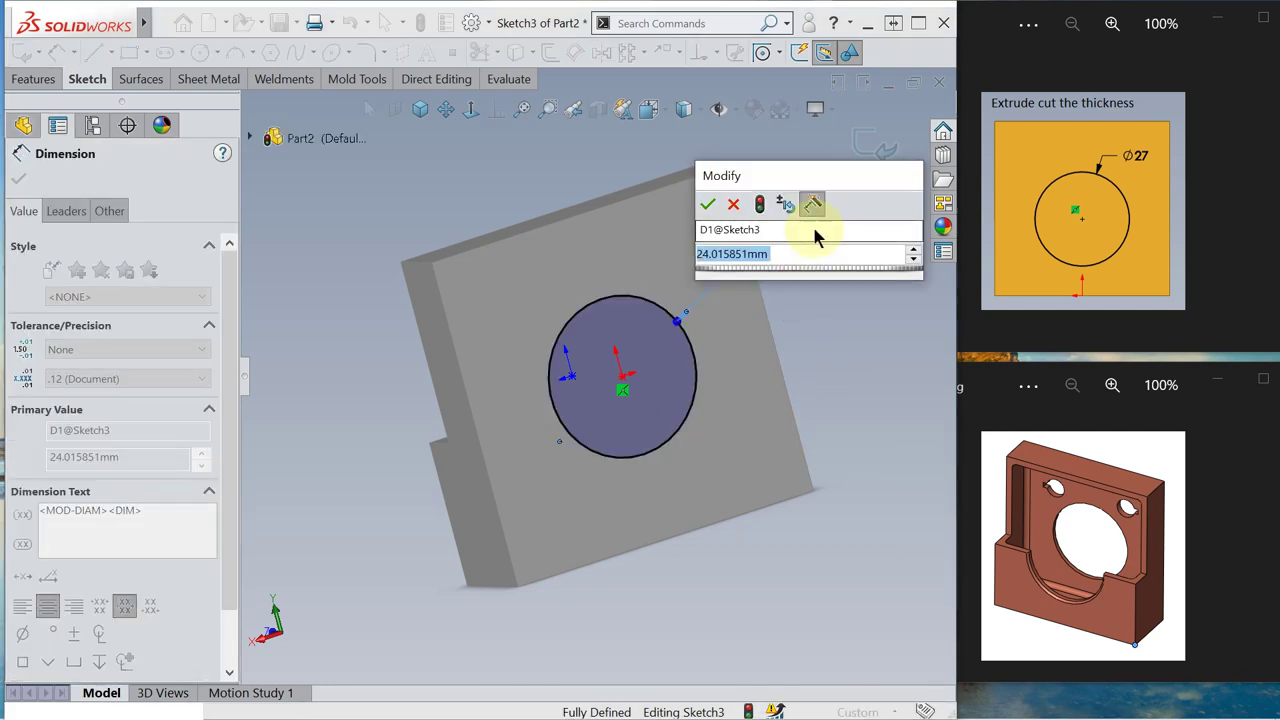
{"action": "type", "text": "27"}
{"action": "key", "text": "Return"}
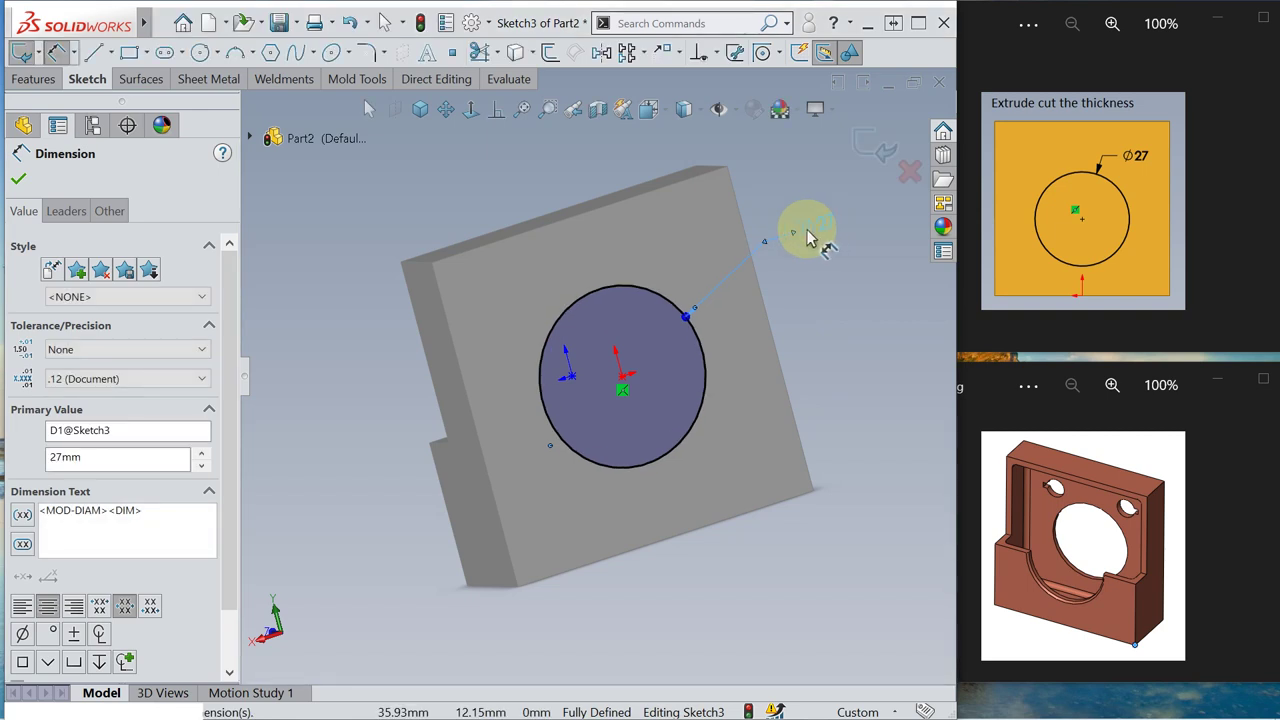
{"action": "left_click", "coordinate": [19, 182]}
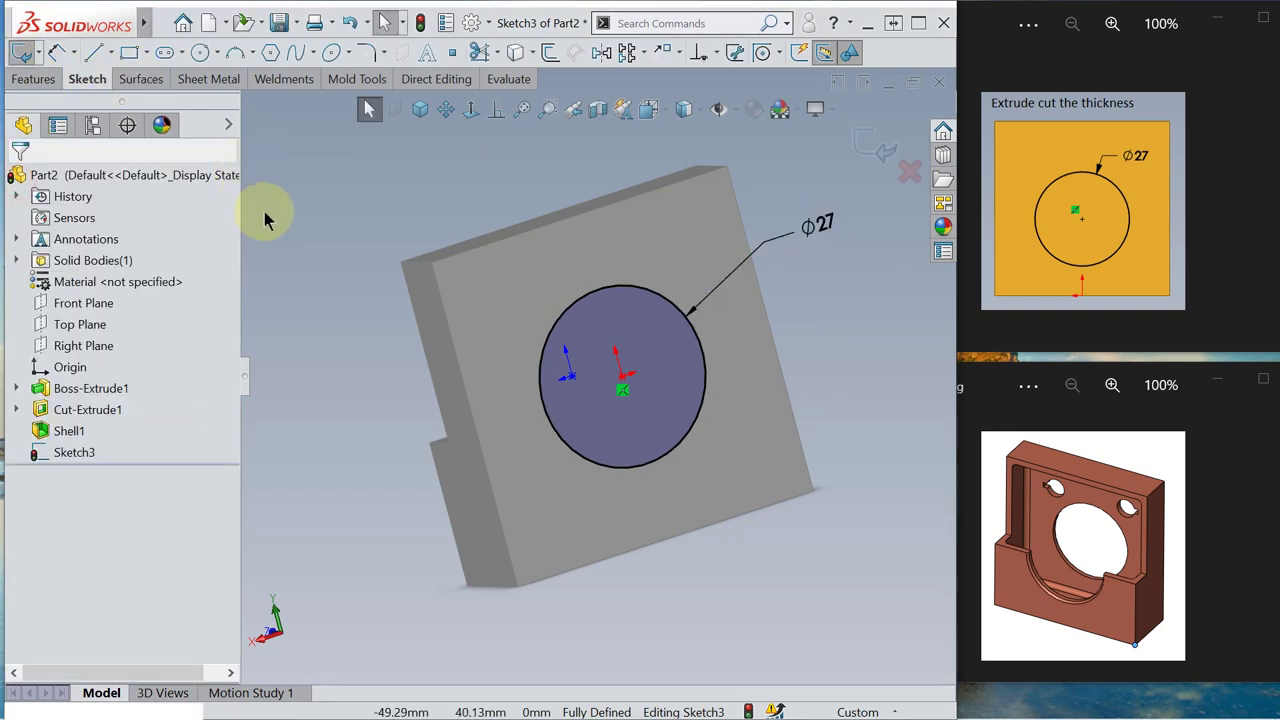
{"action": "middle_click_drag", "start_coordinate": [329, 206], "coordinate": [449, 206]}
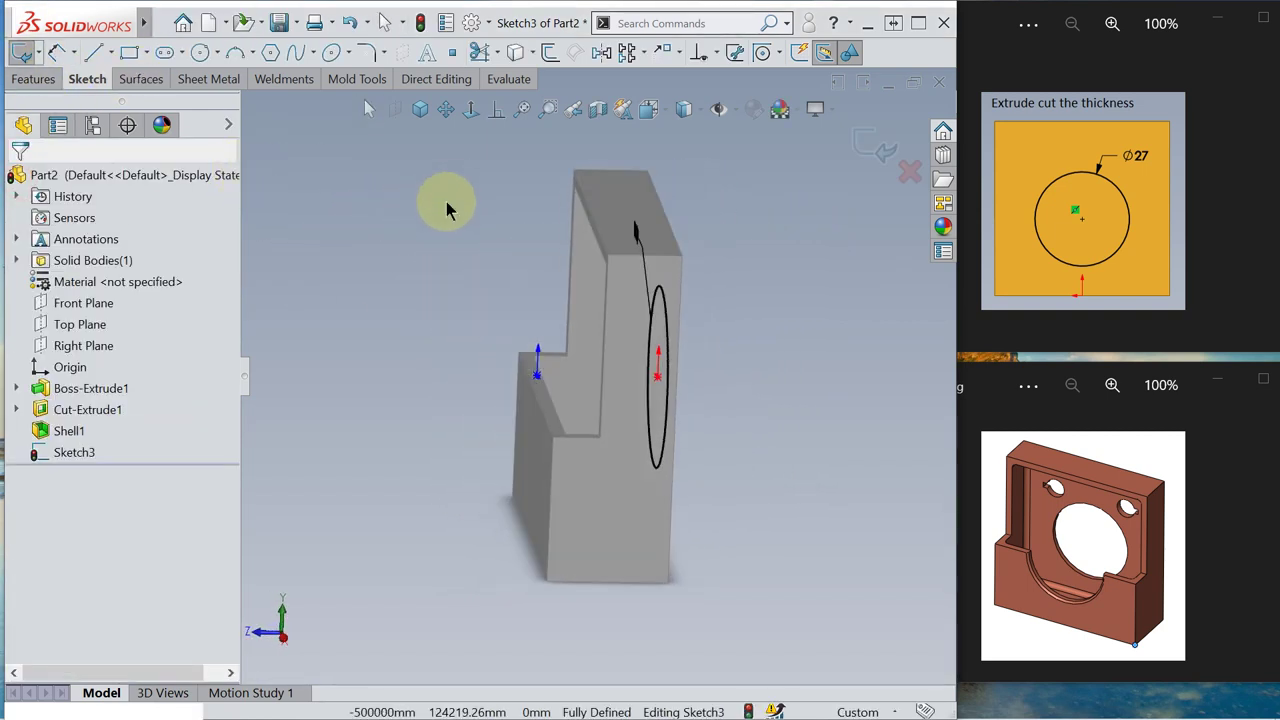
{"action": "key", "text": "s"}
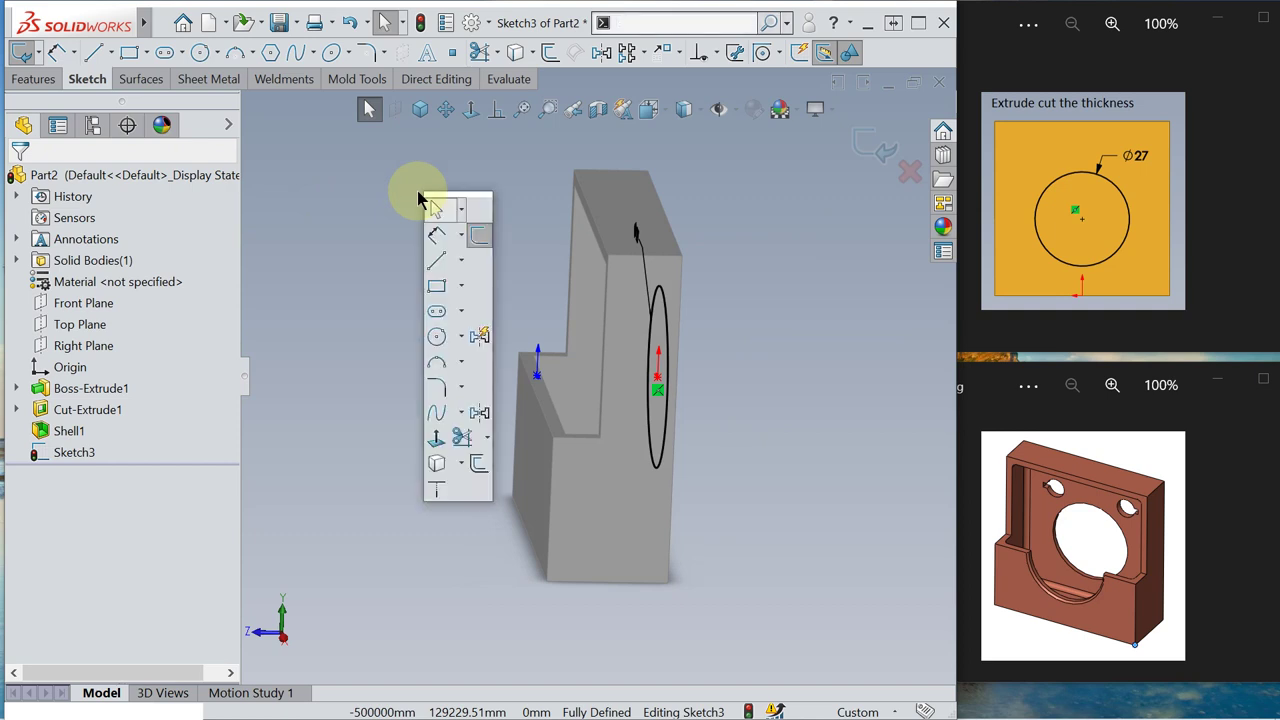
{"action": "left_click", "coordinate": [886, 150]}
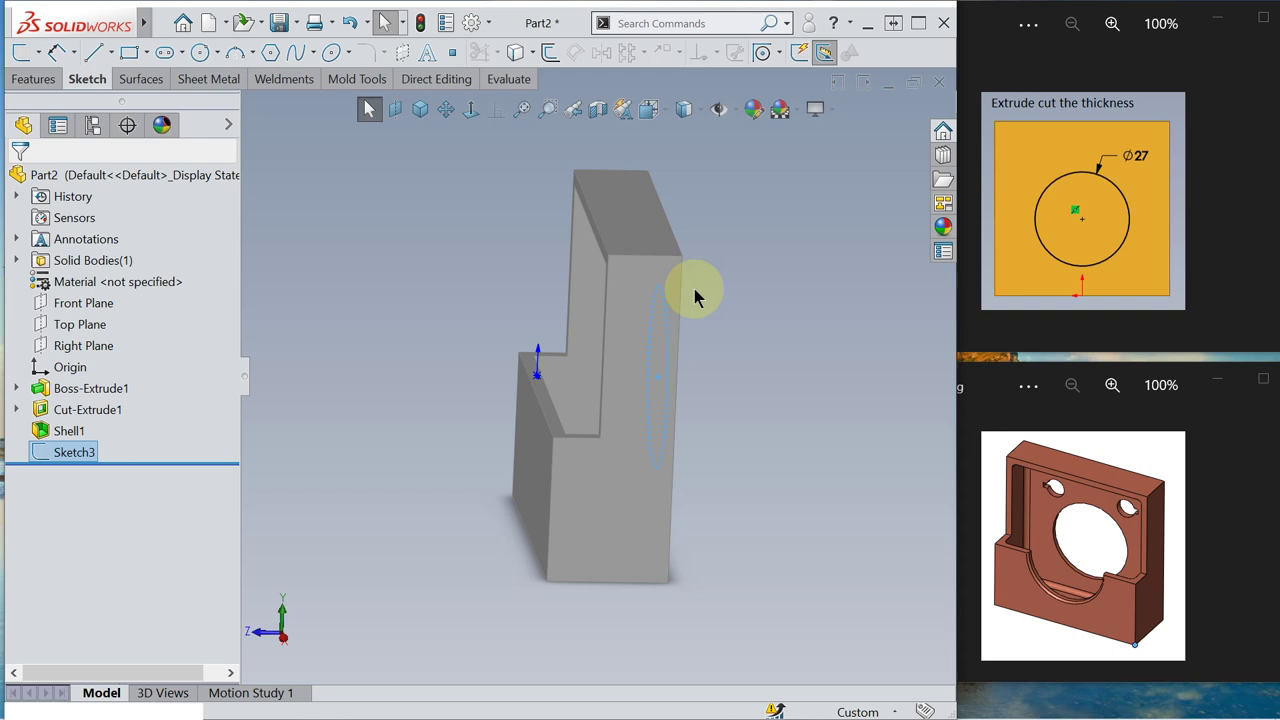
Step: Extrude-cut the Ø27 mm circle Through All to create Cut-Extrude2 and view it from above
{"action": "key", "text": "s"}
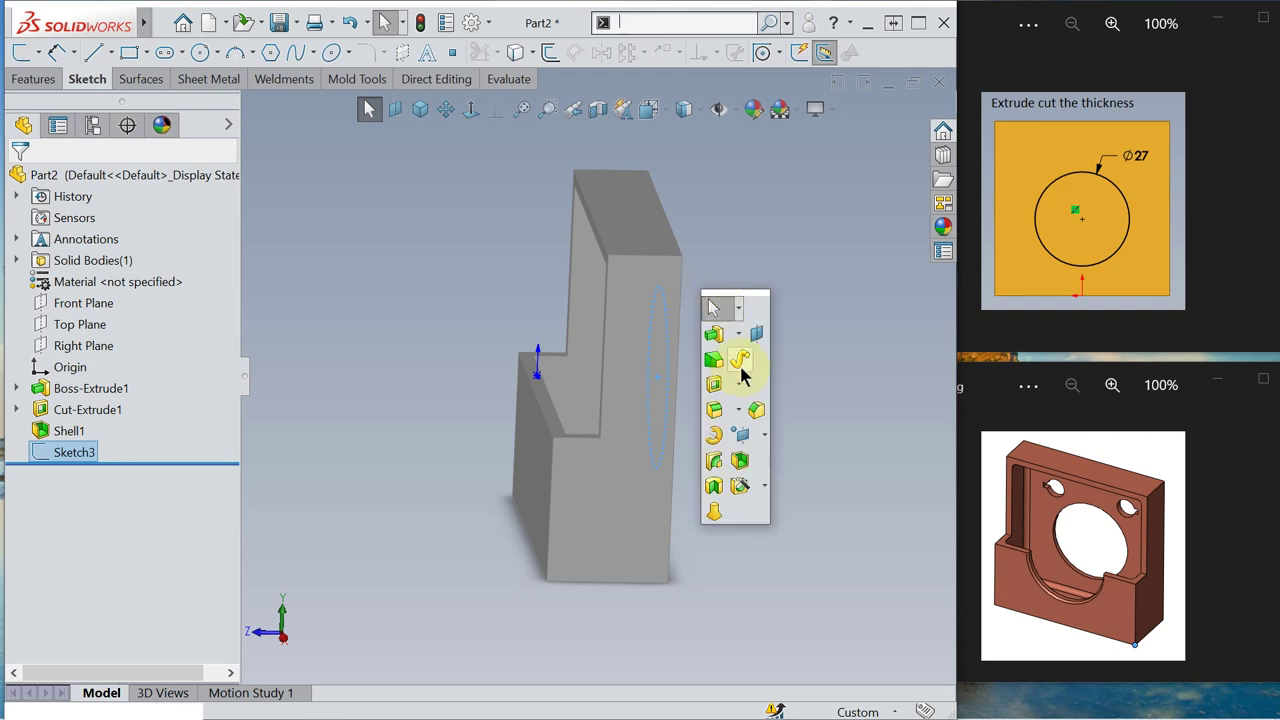
{"action": "left_click", "coordinate": [714, 385]}
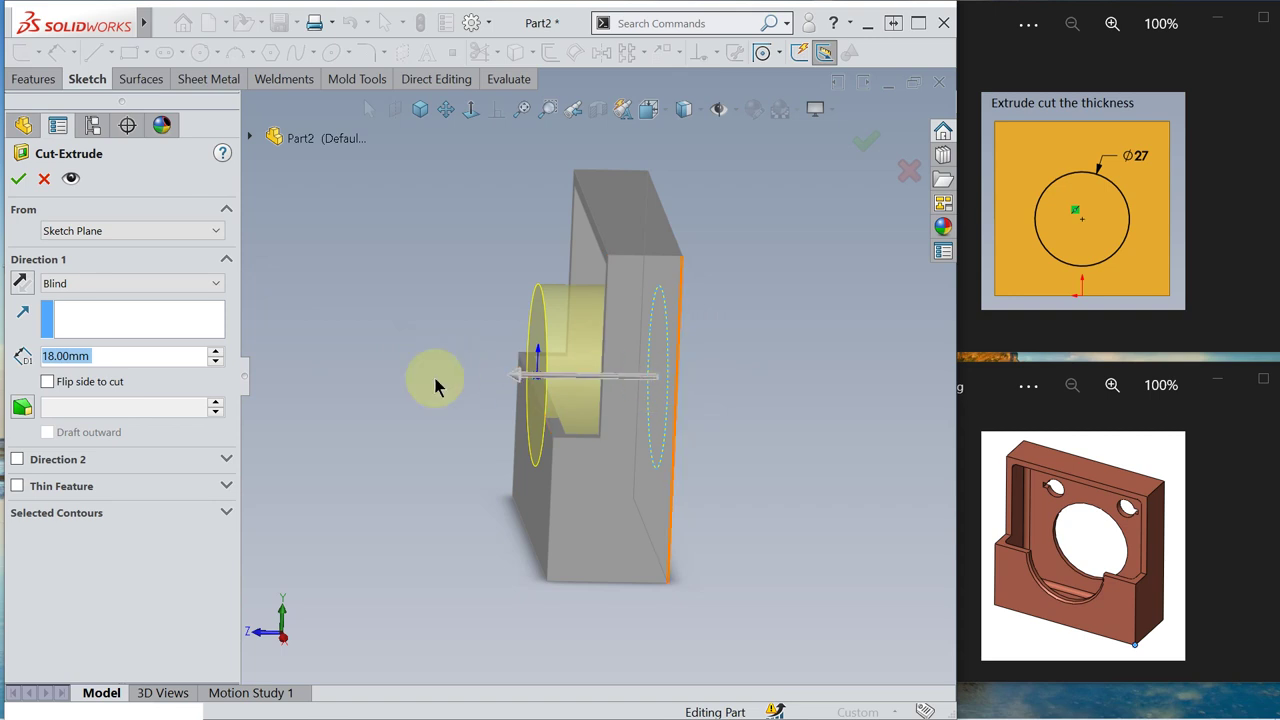
{"action": "left_click", "coordinate": [215, 283]}
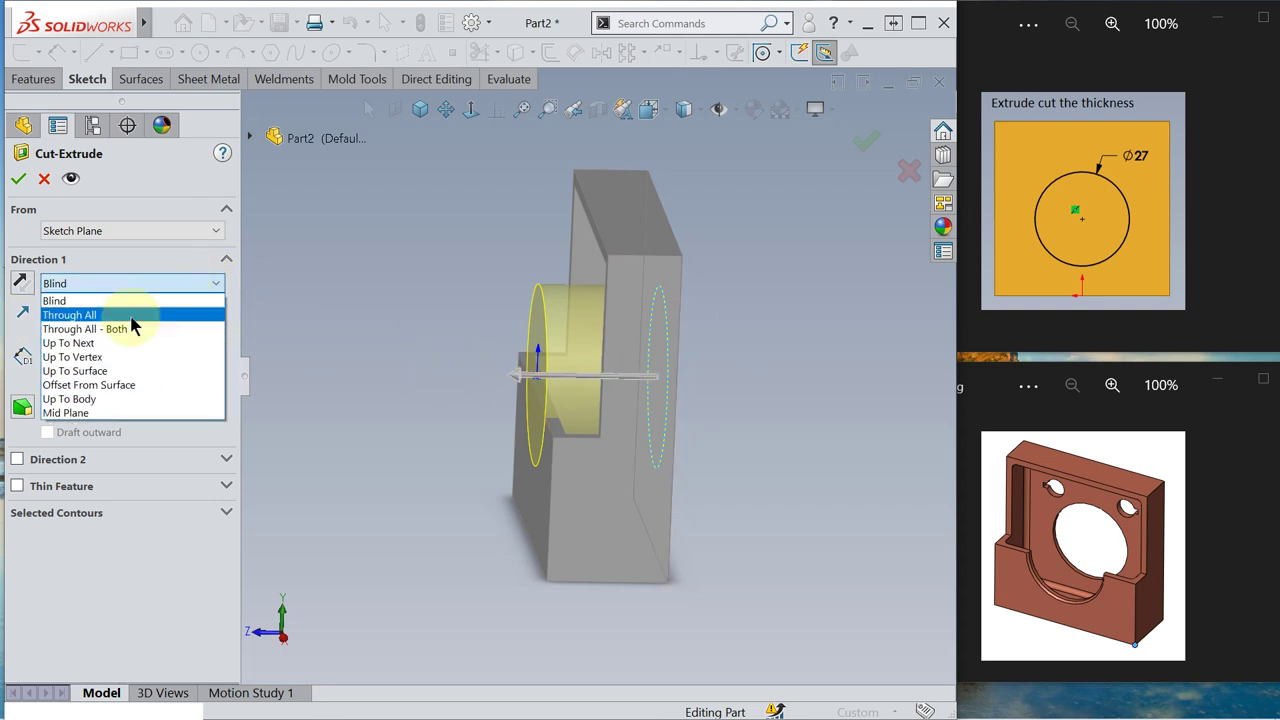
{"action": "left_click", "coordinate": [131, 316]}
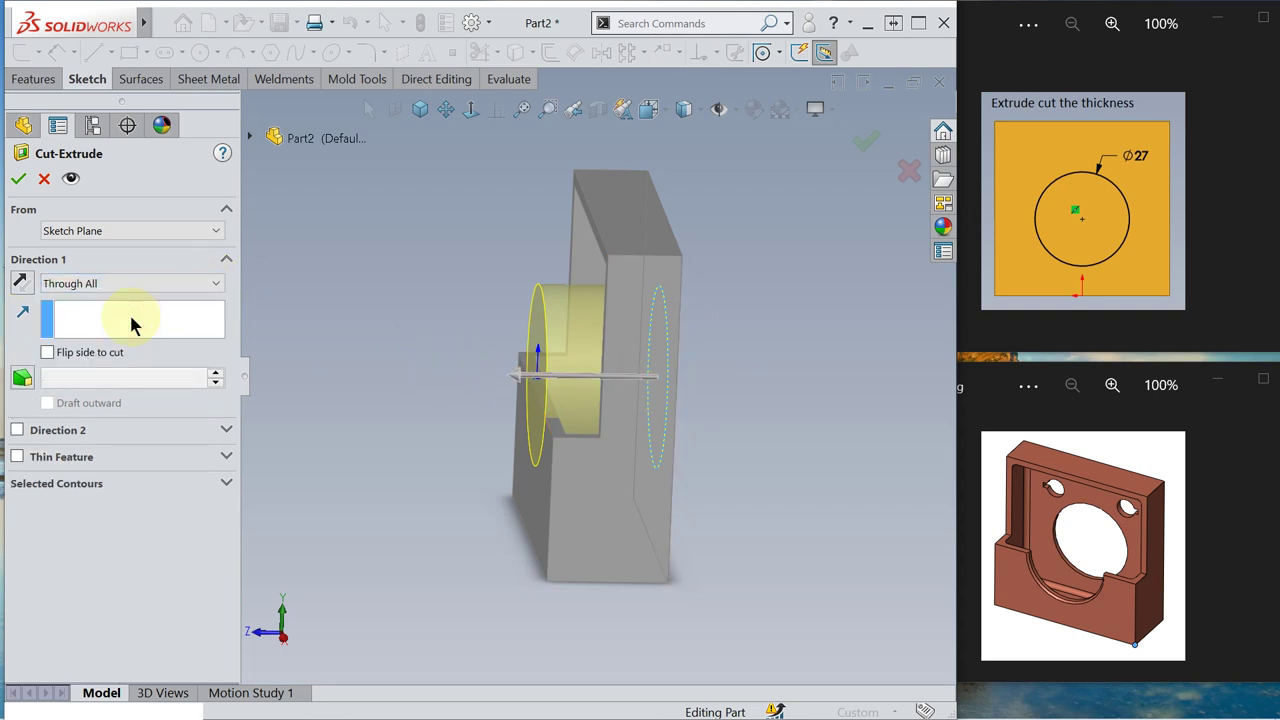
{"action": "left_click", "coordinate": [15, 179]}
{"action": "middle_click_drag", "start_coordinate": [391, 297], "coordinate": [411, 357]}
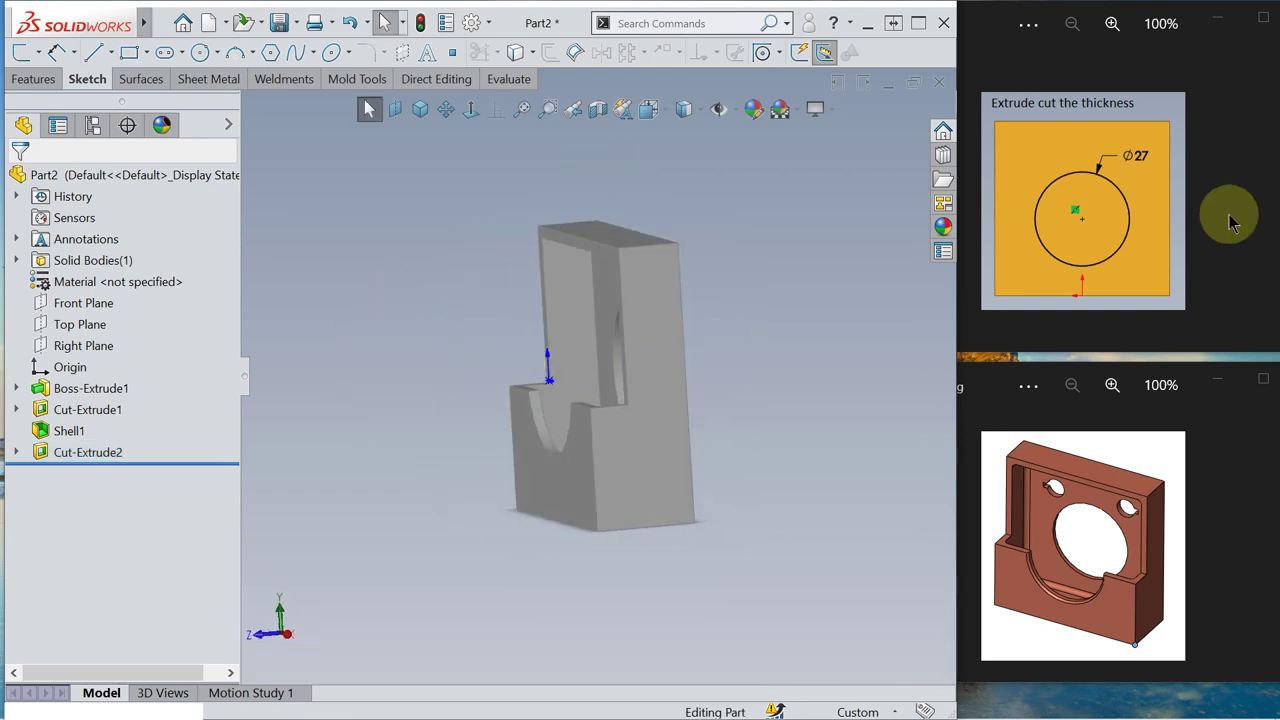
{"action": "left_click", "coordinate": [1266, 205]}
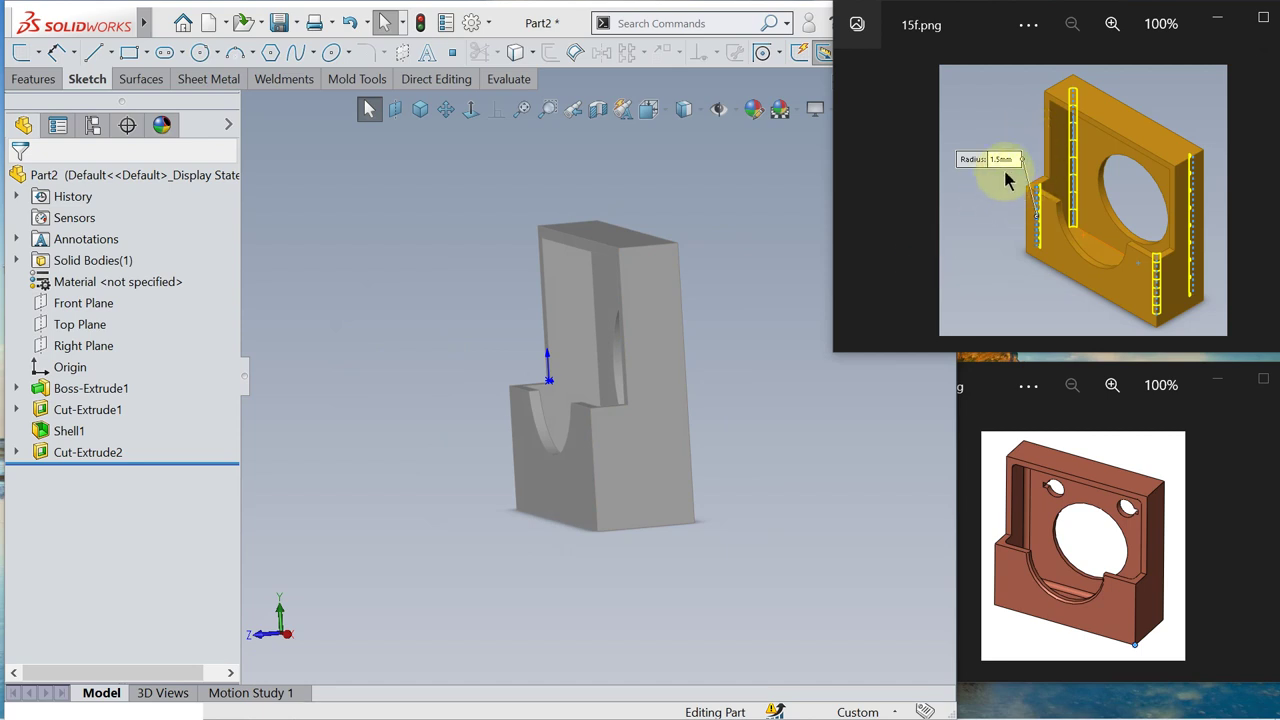
Step: Start a fillet with a 1.5 mm radius
{"action": "left_click", "coordinate": [338, 215]}
{"action": "key", "text": "s"}
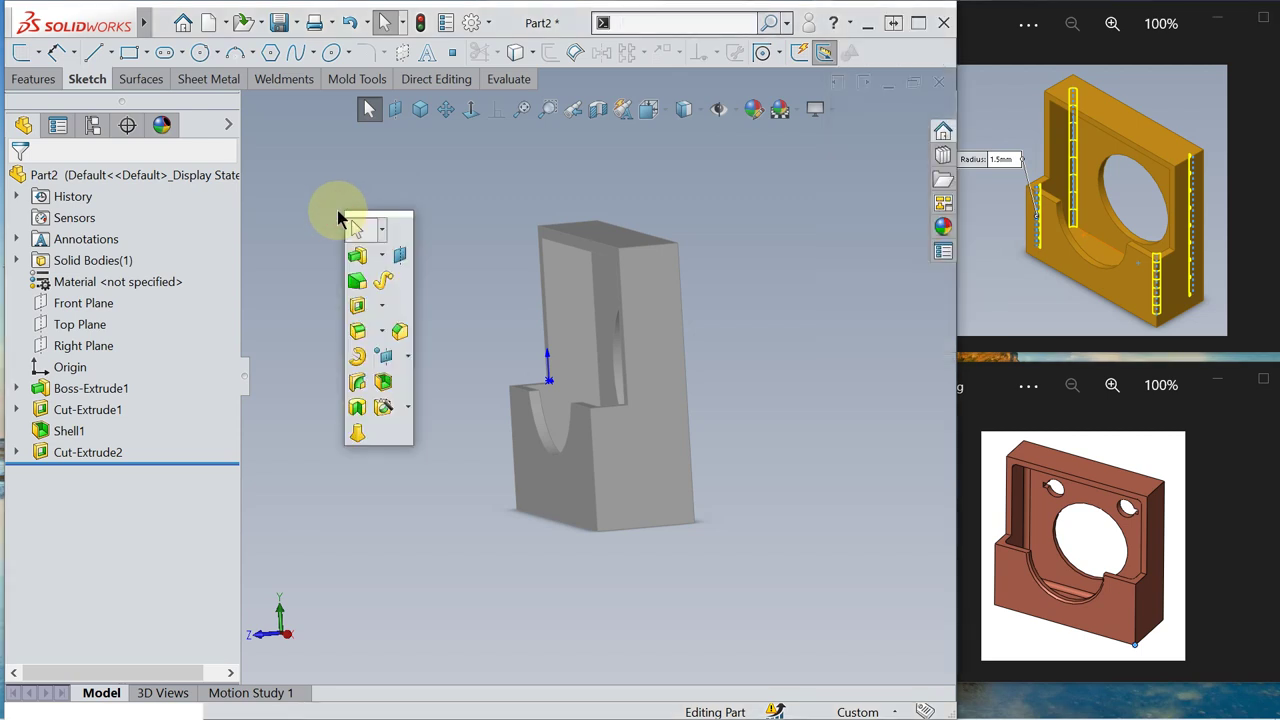
{"action": "left_click", "coordinate": [357, 333]}
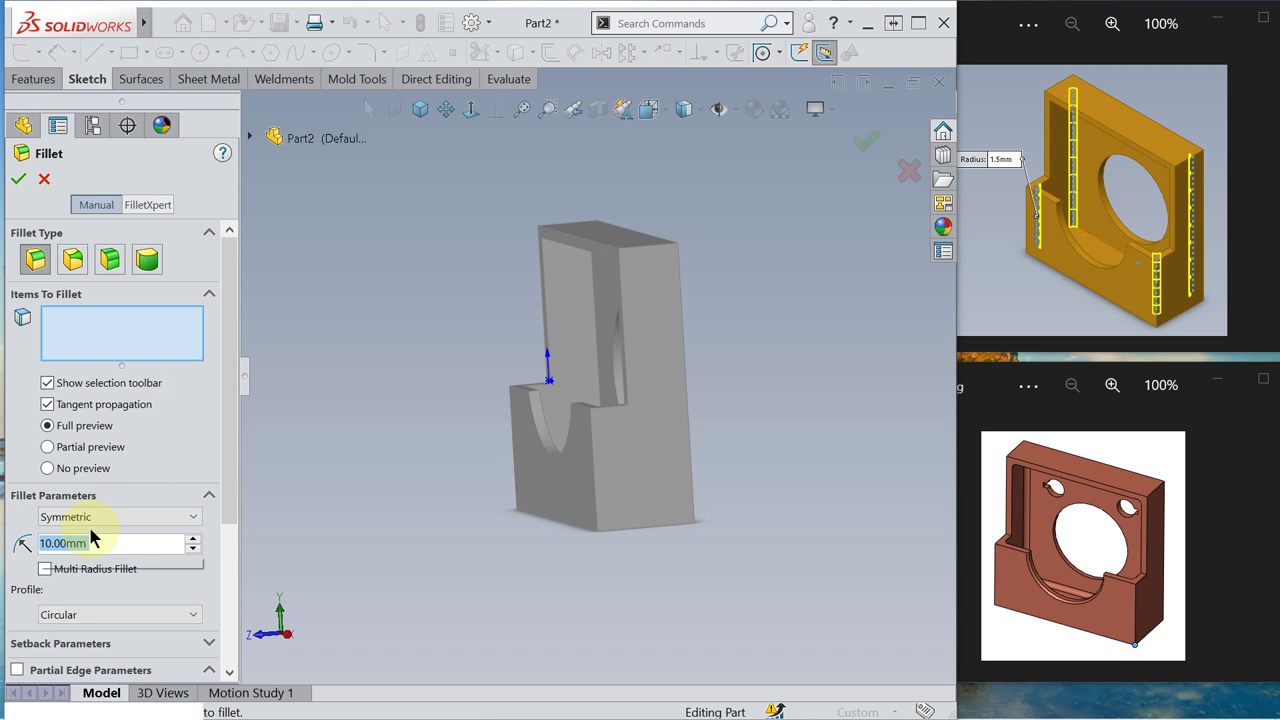
{"action": "type", "text": "1.5+"}
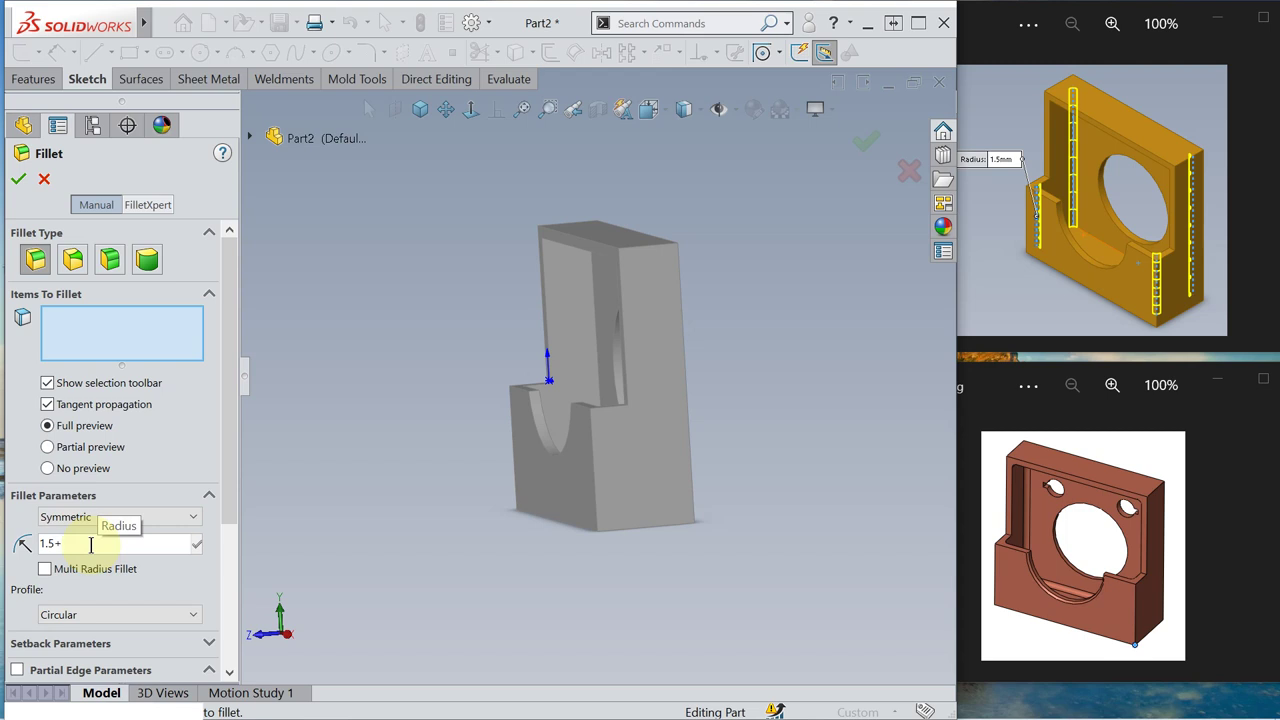
{"action": "key", "text": "BackSpace"}
{"action": "key", "text": "Return"}
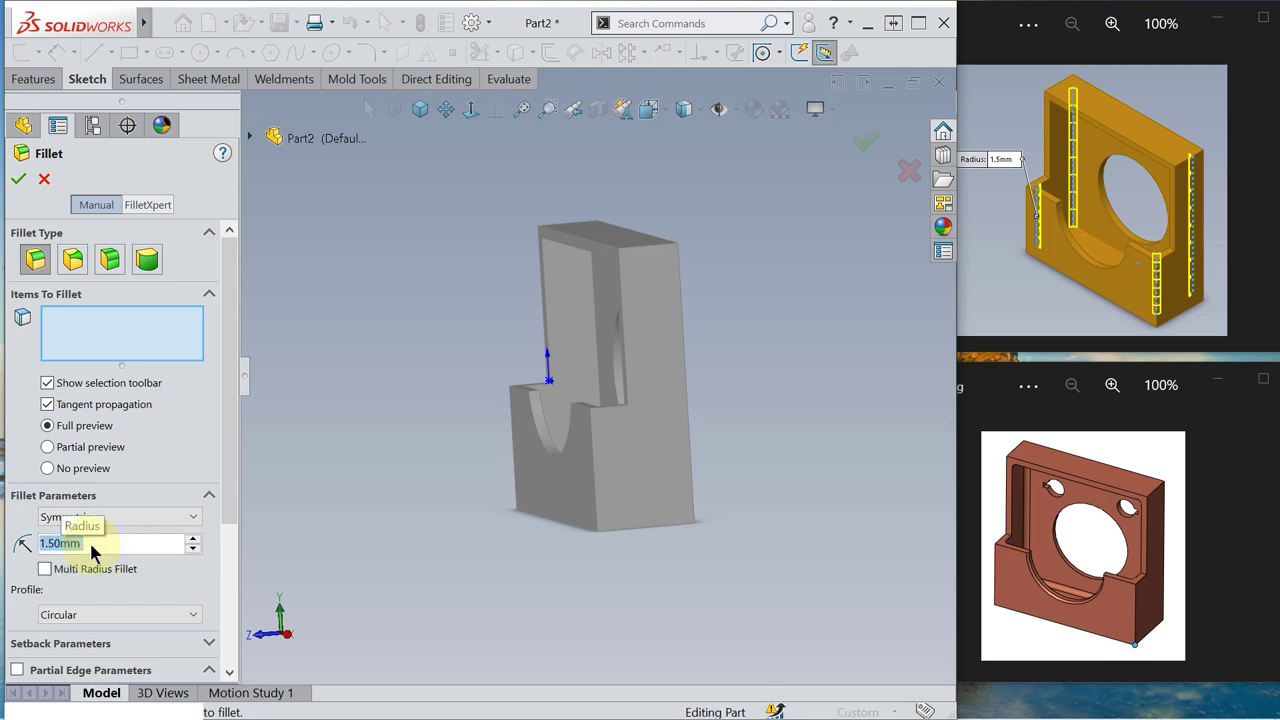
Step: Select the four vertical inner edges and apply them as Fillet1
{"action": "left_click", "coordinate": [596, 327]}
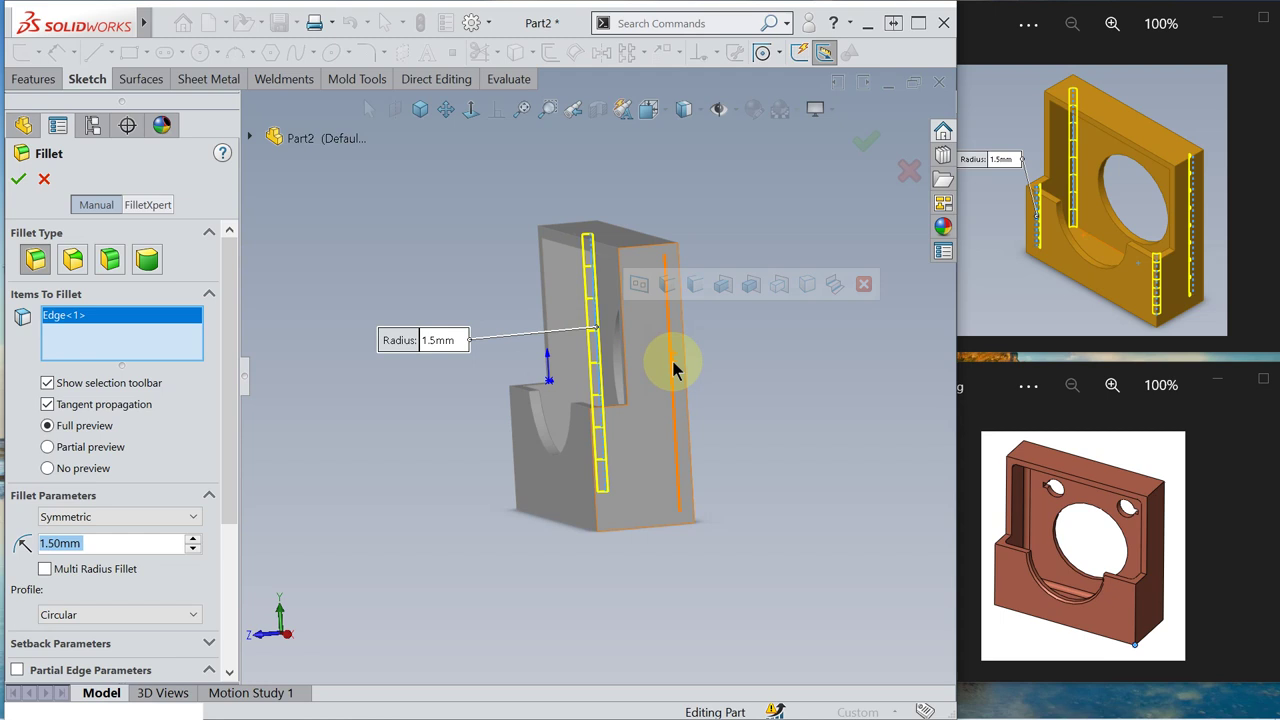
{"action": "left_click", "coordinate": [673, 370]}
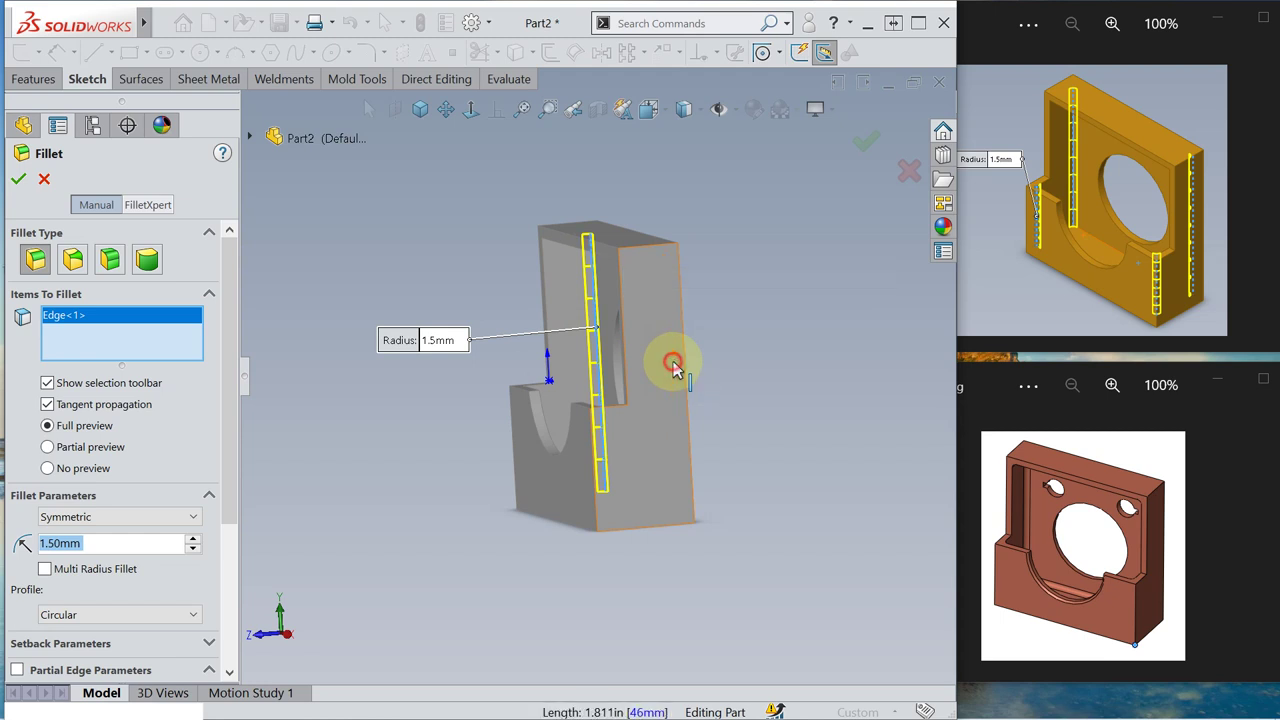
{"action": "left_click", "coordinate": [530, 493]}
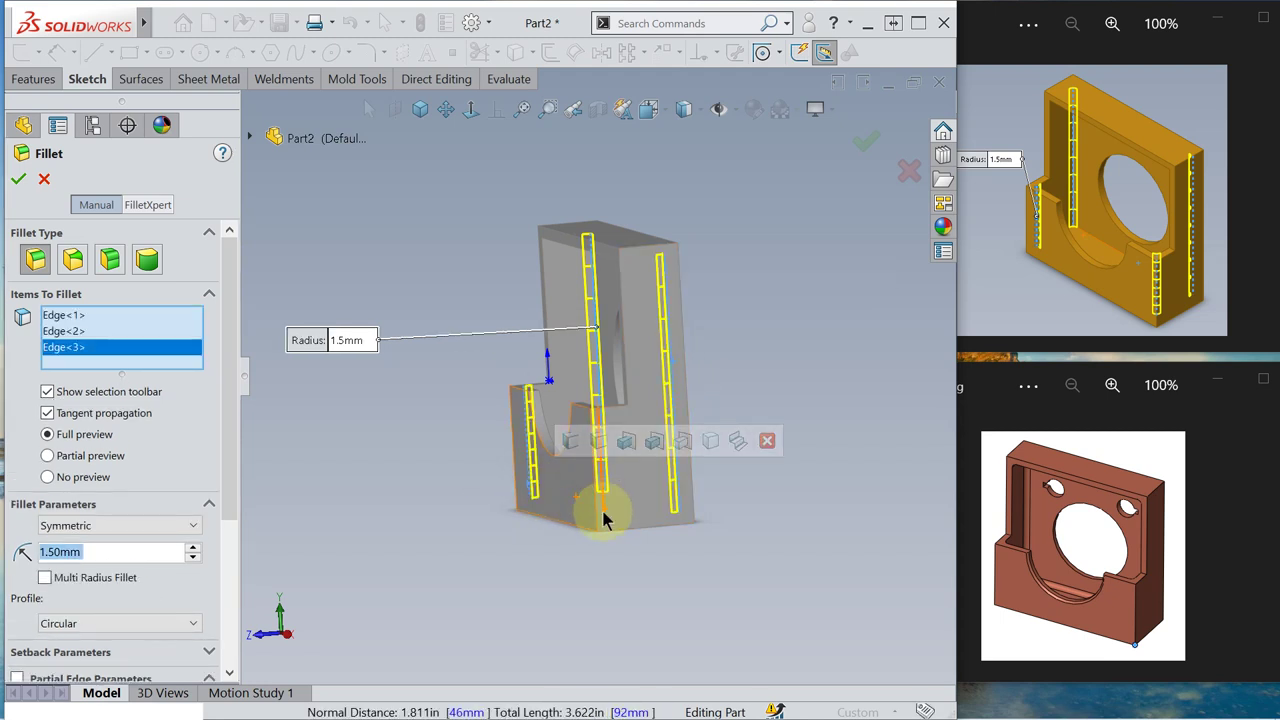
{"action": "left_click", "coordinate": [604, 518]}
{"action": "middle_click_drag", "start_coordinate": [386, 223], "coordinate": [406, 402]}
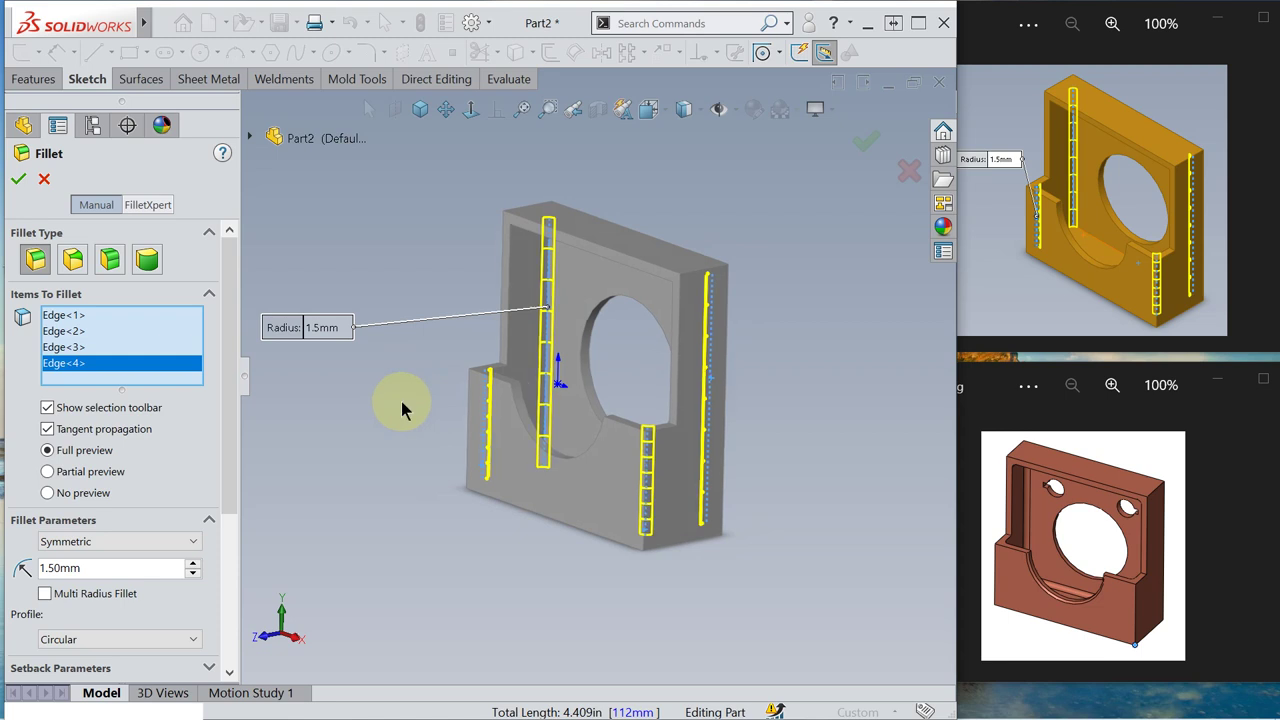
{"action": "left_click", "coordinate": [19, 183]}
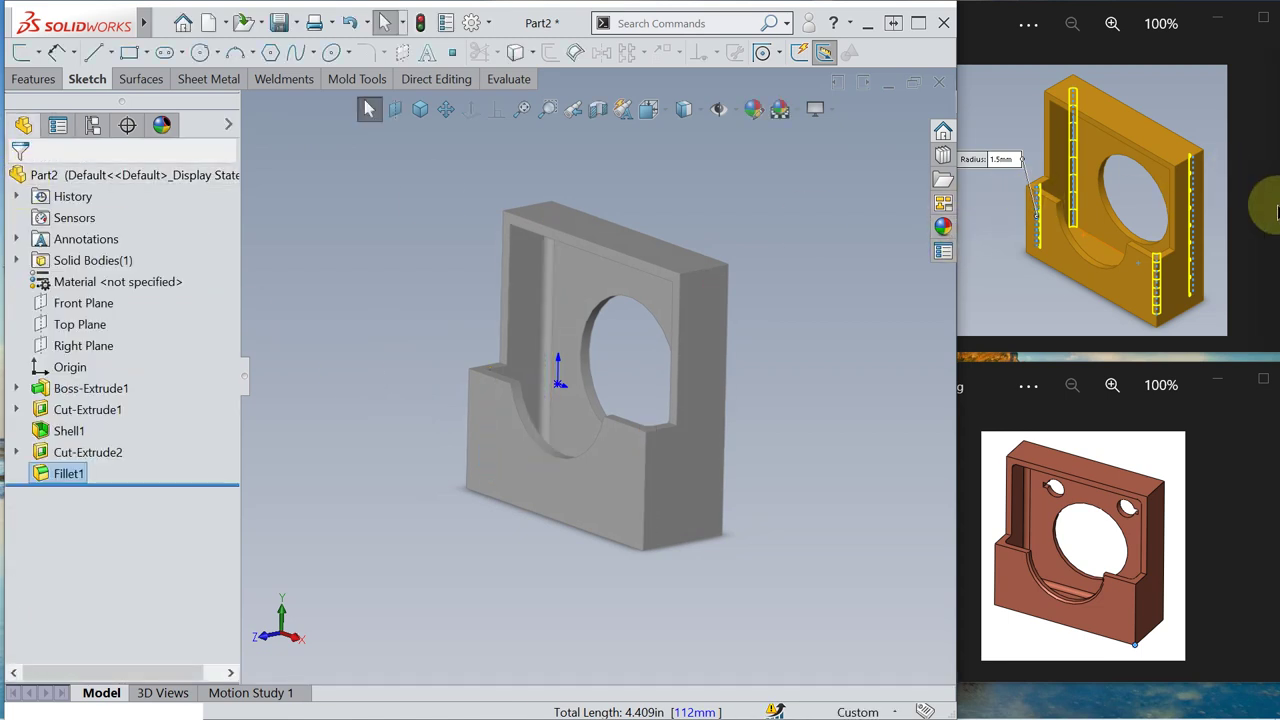
{"action": "key", "text": "alt+Tab"}
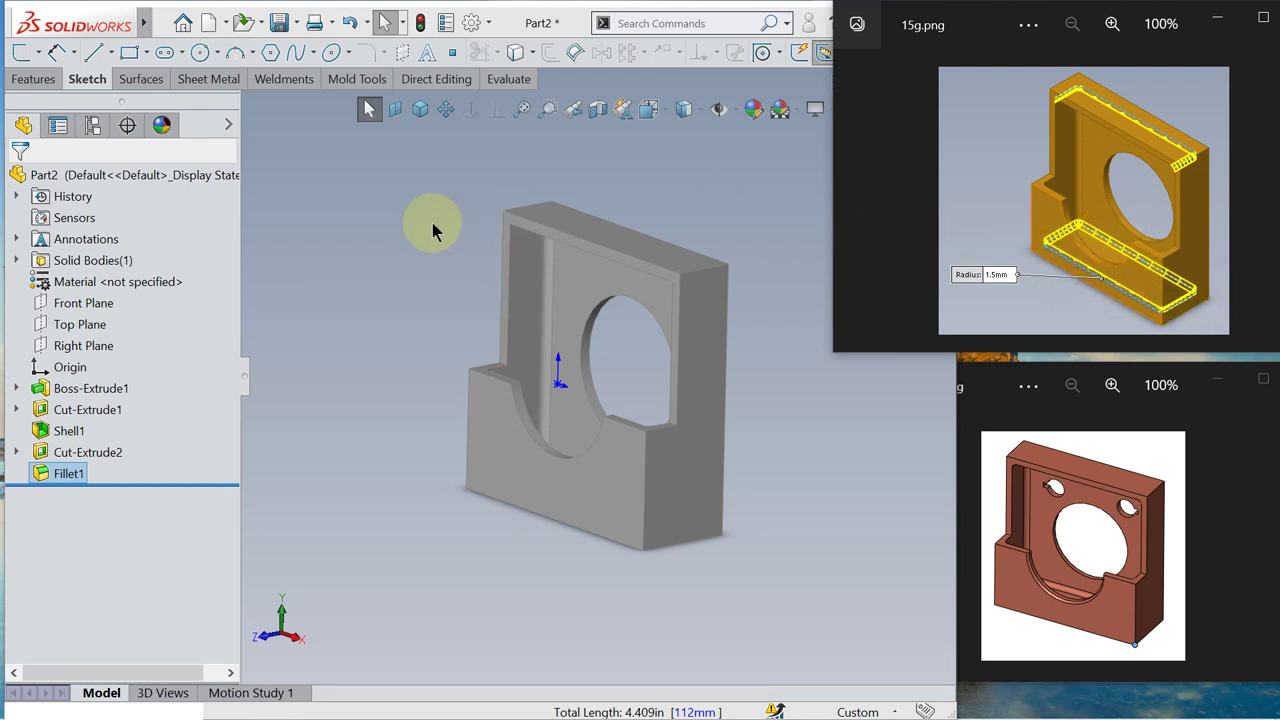
Step: Fillet the bottom inner edge and the inner back face at 1.5 mm as Fillet2
{"action": "middle_click", "coordinate": [412, 272]}
{"action": "middle_click_drag", "start_coordinate": [412, 272], "coordinate": [414, 294]}
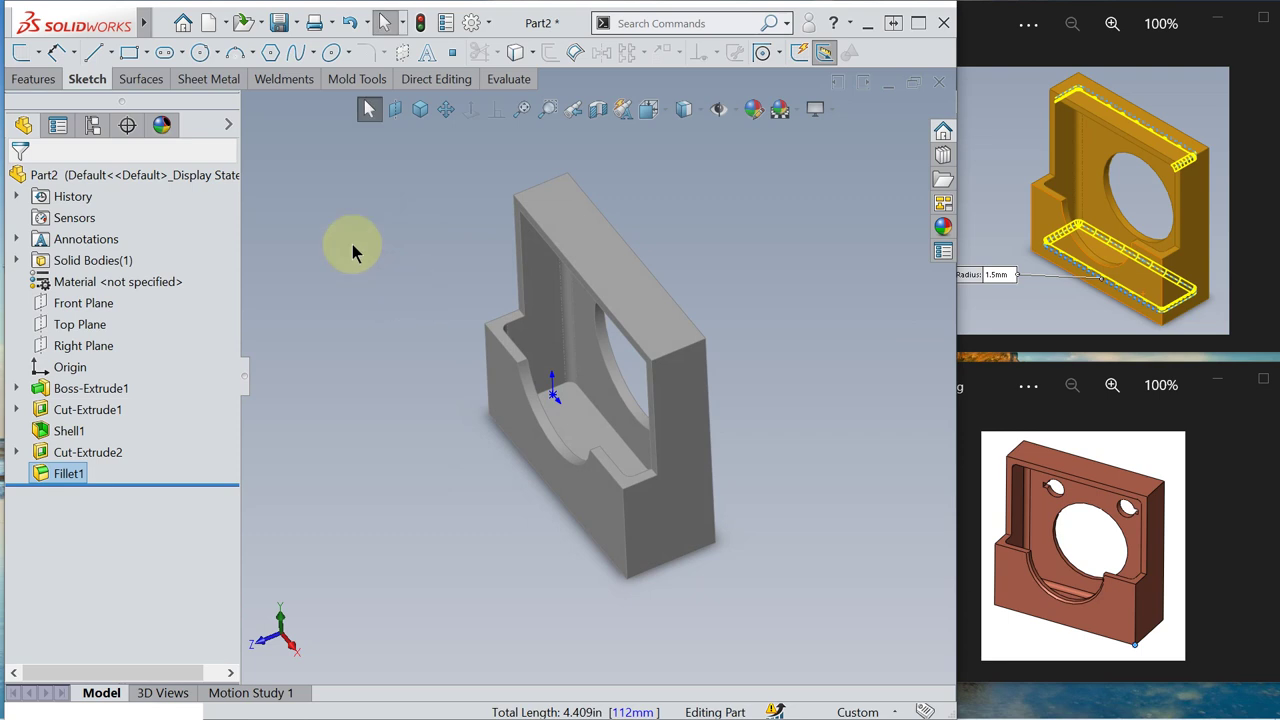
{"action": "key", "text": "s"}
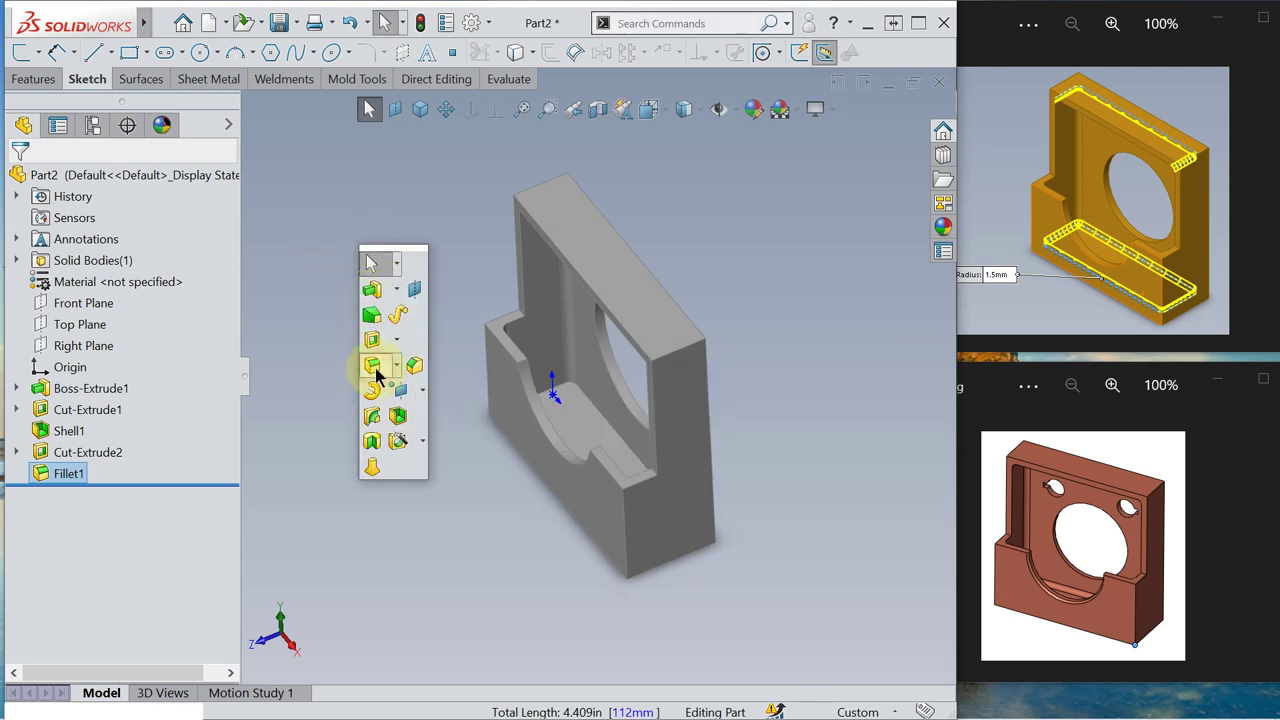
{"action": "left_click", "coordinate": [375, 370]}
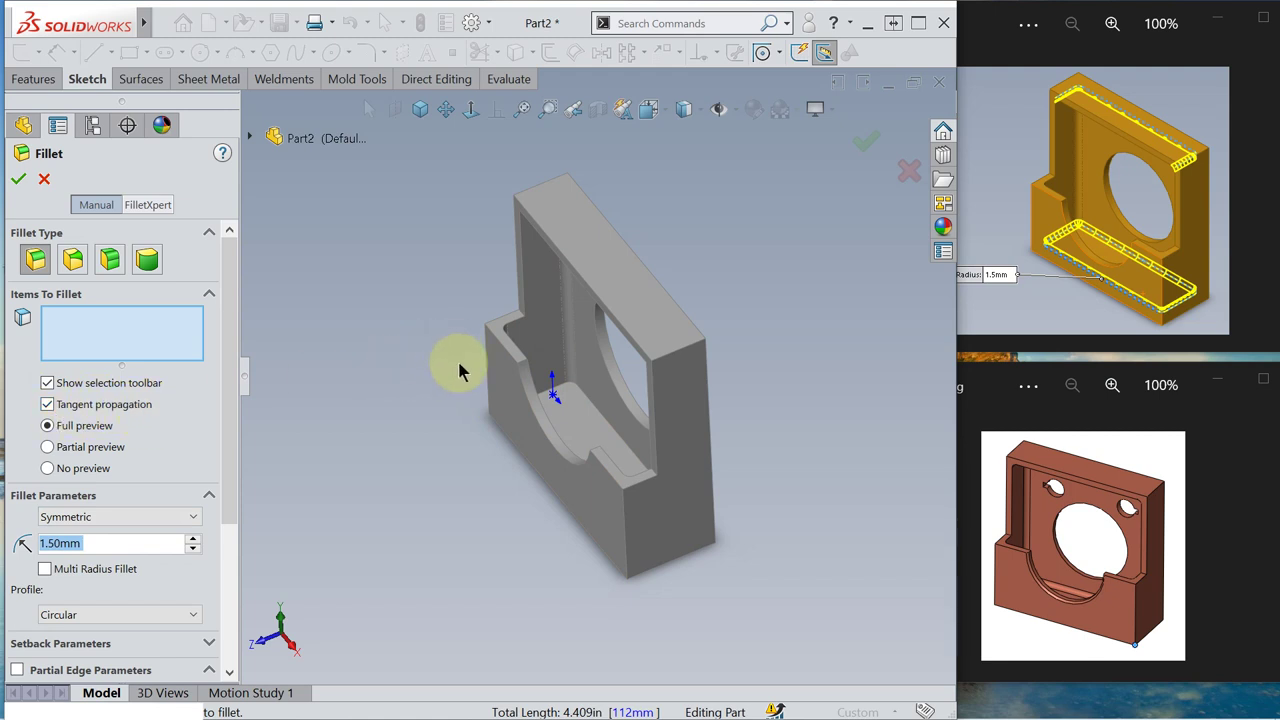
{"action": "left_click", "coordinate": [606, 426]}
{"action": "middle_click_drag", "start_coordinate": [418, 530], "coordinate": [514, 337]}
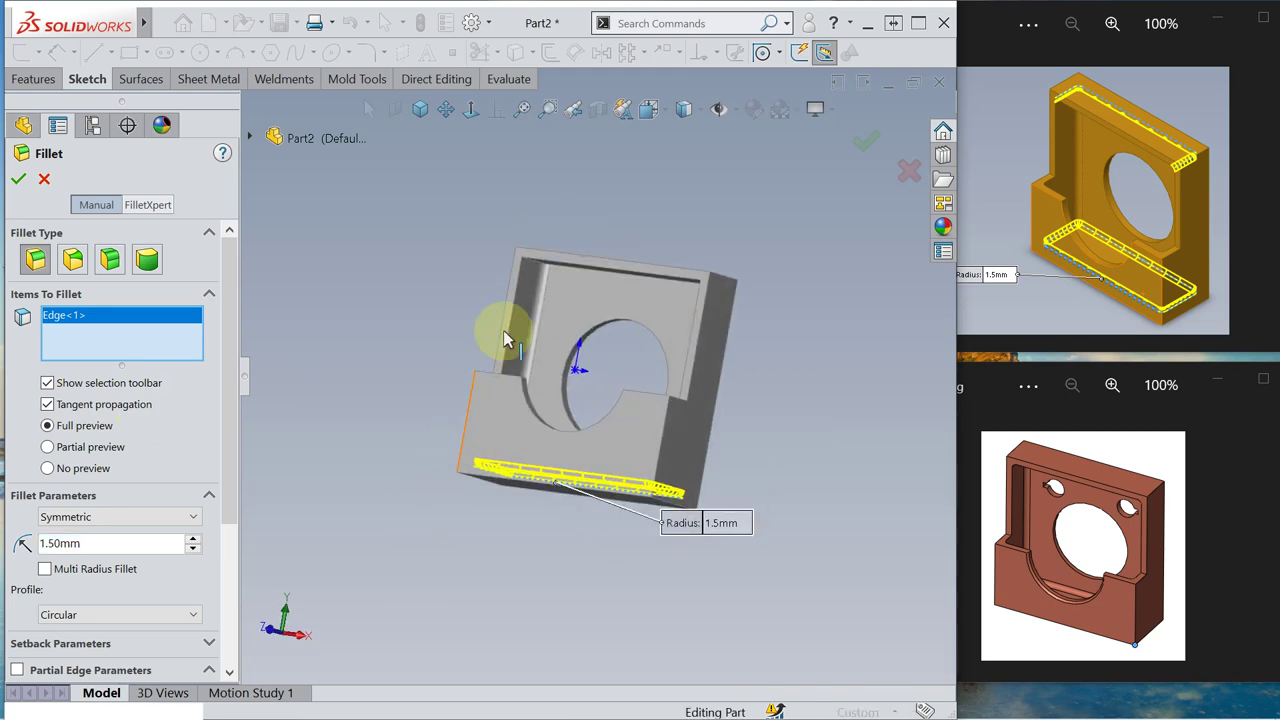
{"action": "left_click", "coordinate": [603, 283]}
{"action": "middle_click_drag", "start_coordinate": [323, 357], "coordinate": [318, 442]}
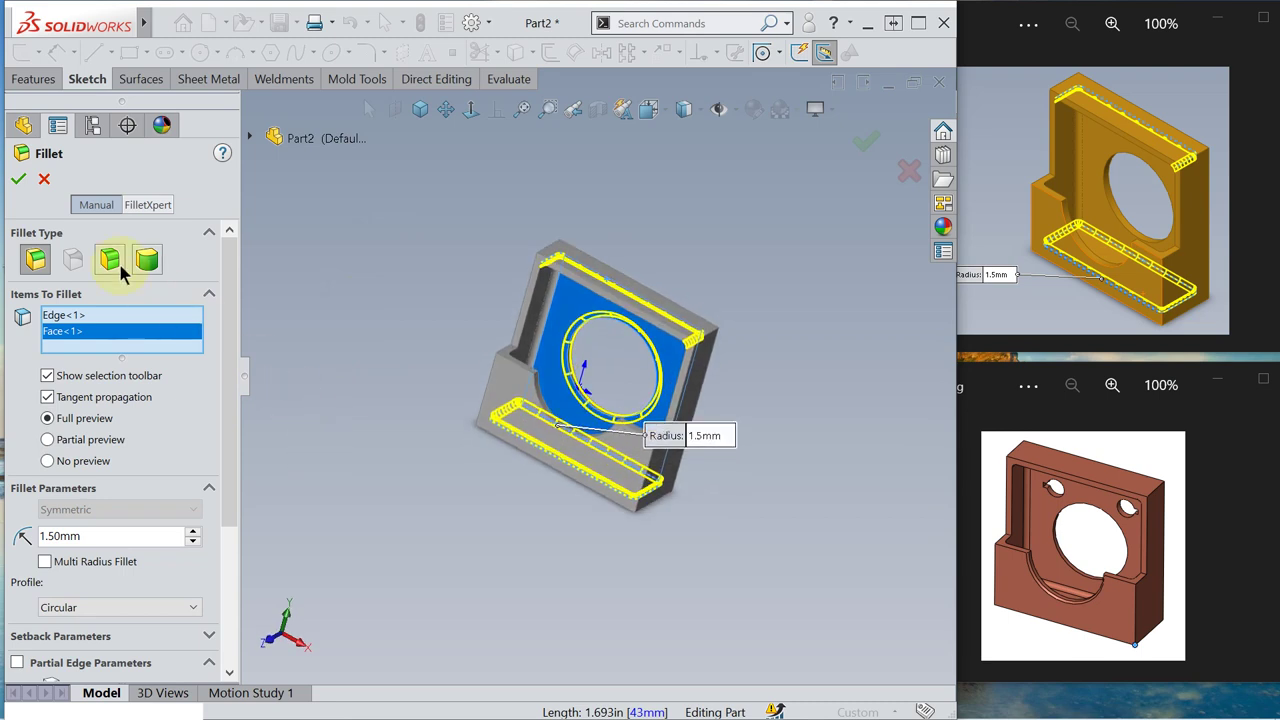
{"action": "left_click", "coordinate": [18, 178]}
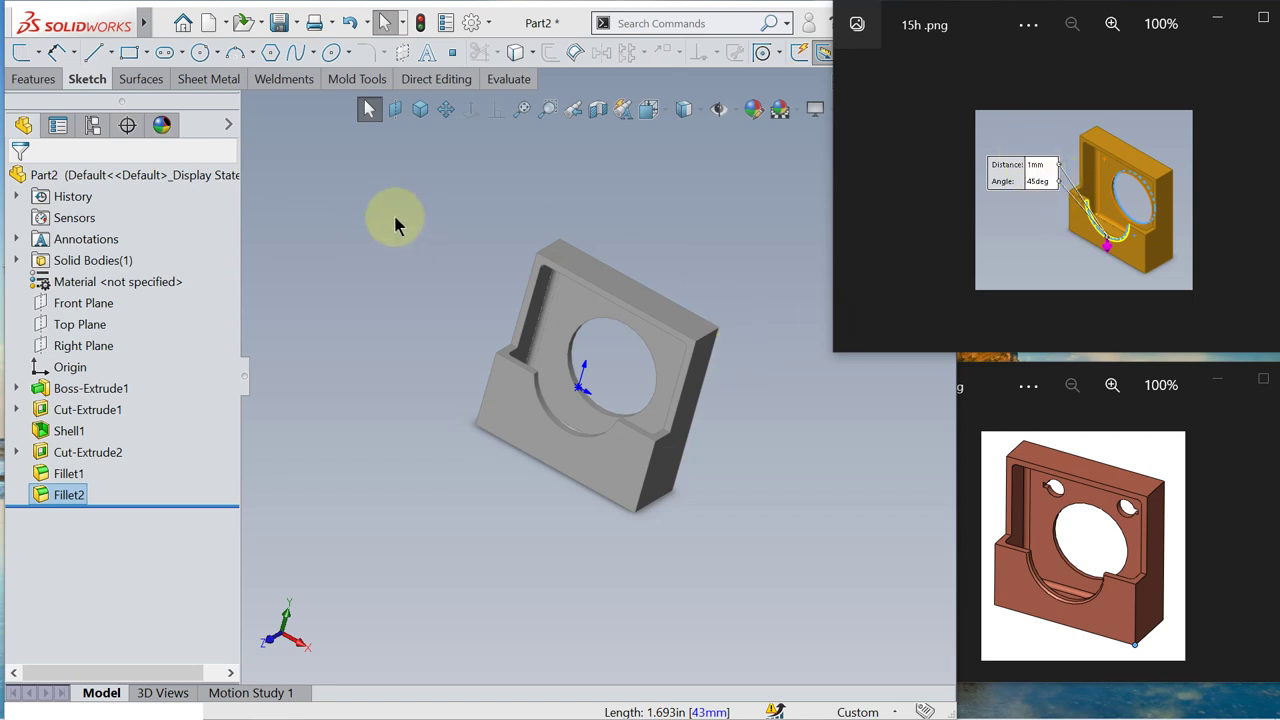
Step: Chamfer the curved edge at the cutout's base 1 mm at 45° as Chamfer1
{"action": "left_click", "coordinate": [350, 275]}
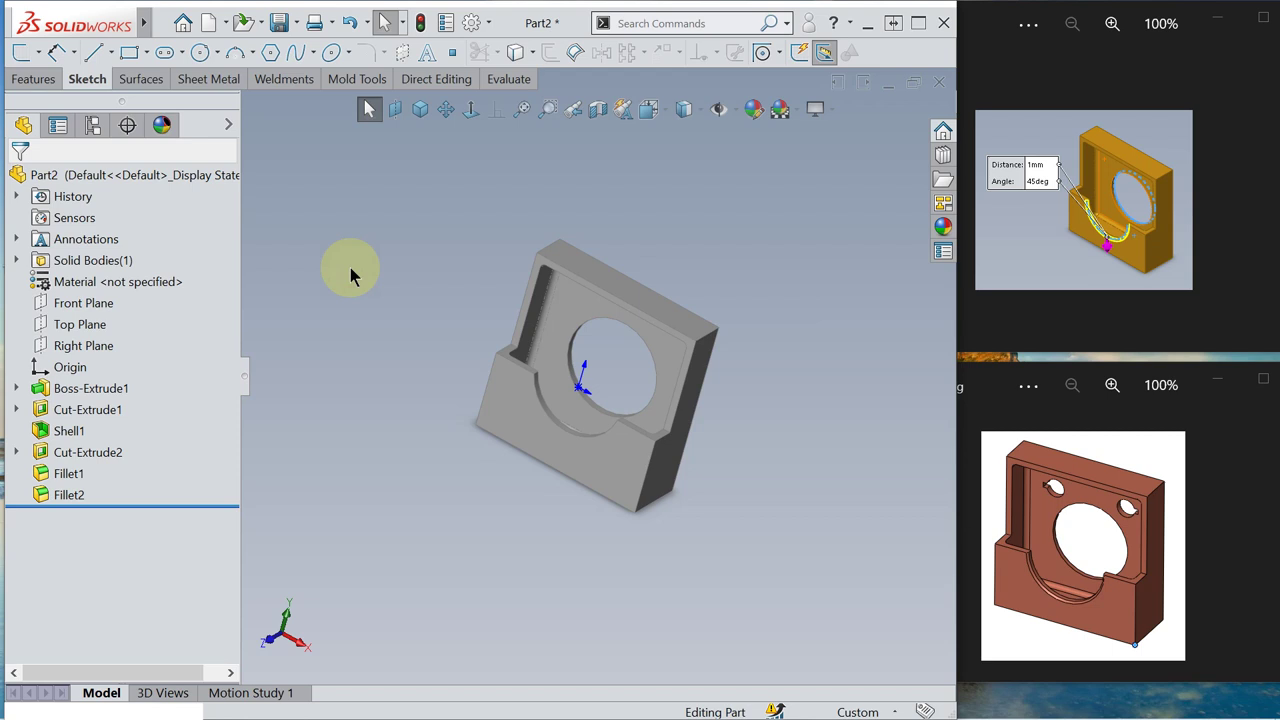
{"action": "key", "text": "s"}
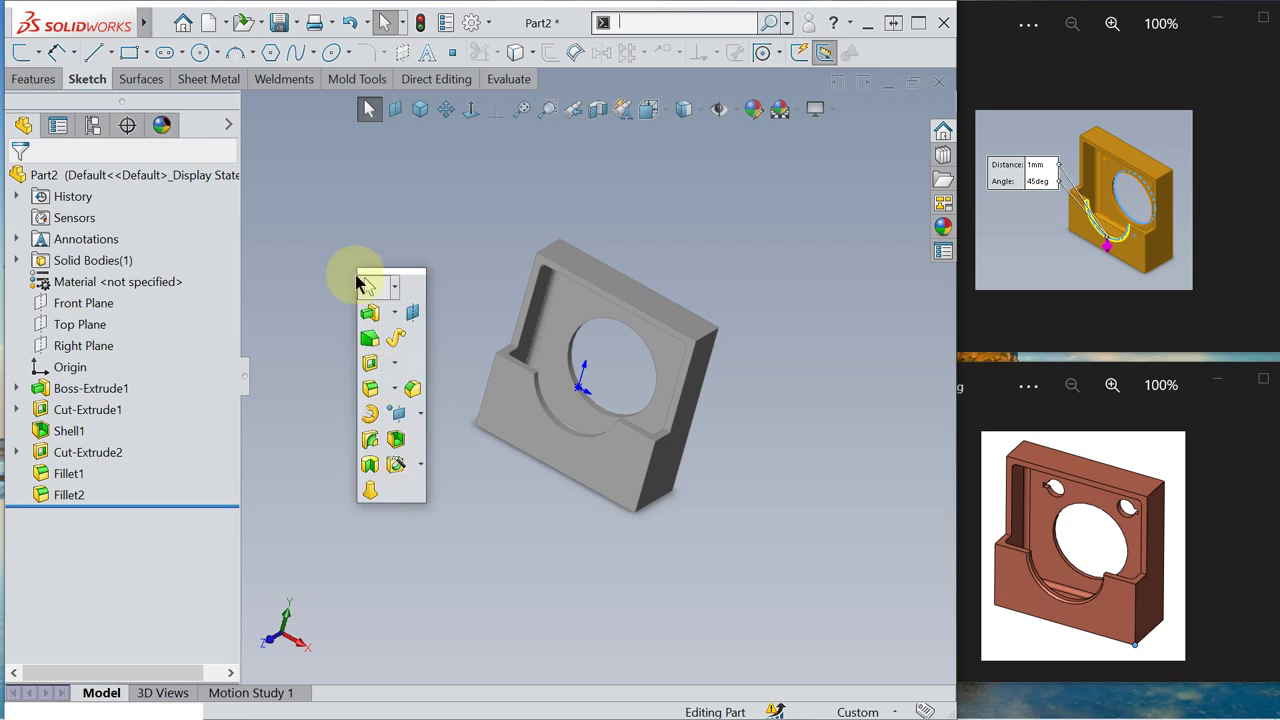
{"action": "left_click", "coordinate": [411, 390]}
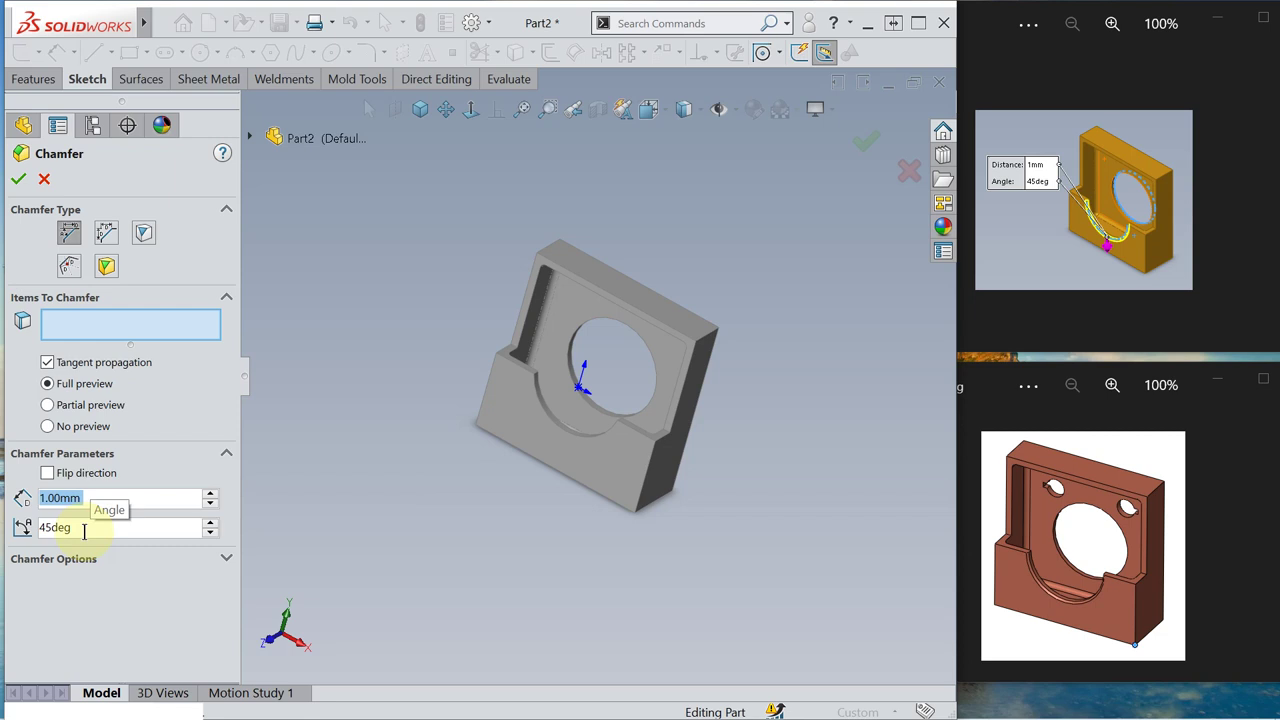
{"action": "left_click", "coordinate": [110, 328]}
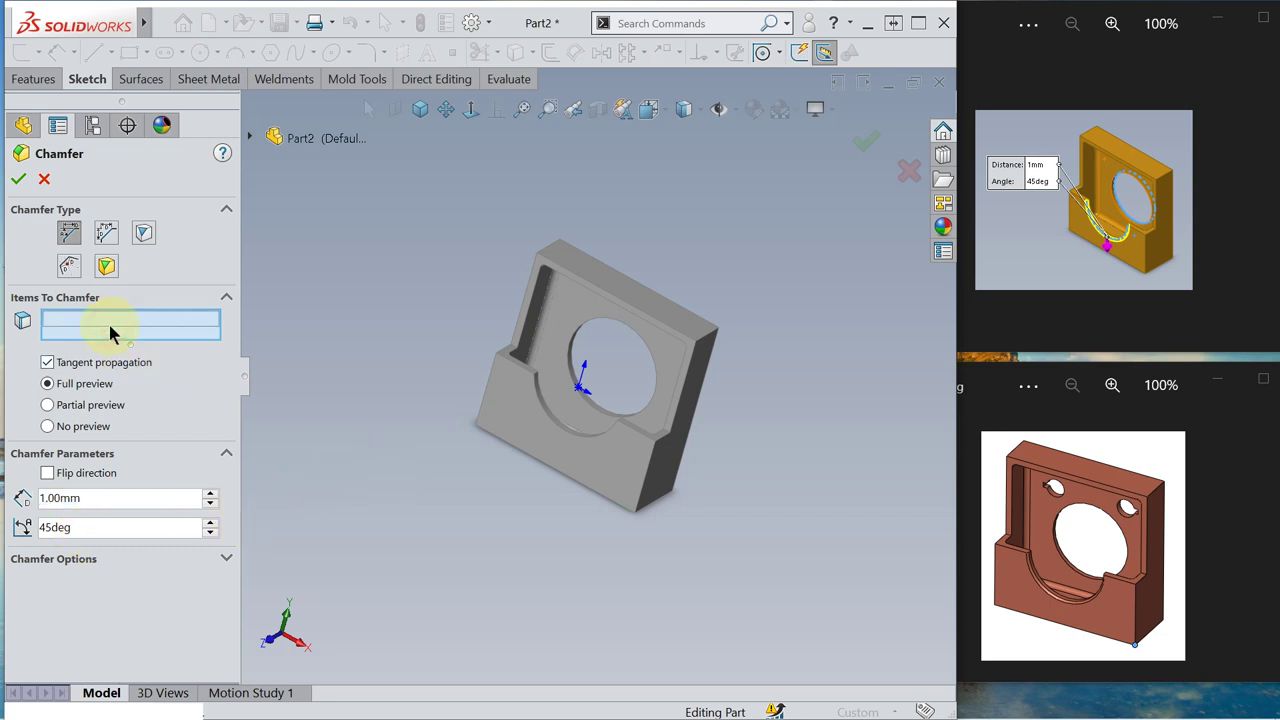
{"action": "left_click", "coordinate": [557, 430]}
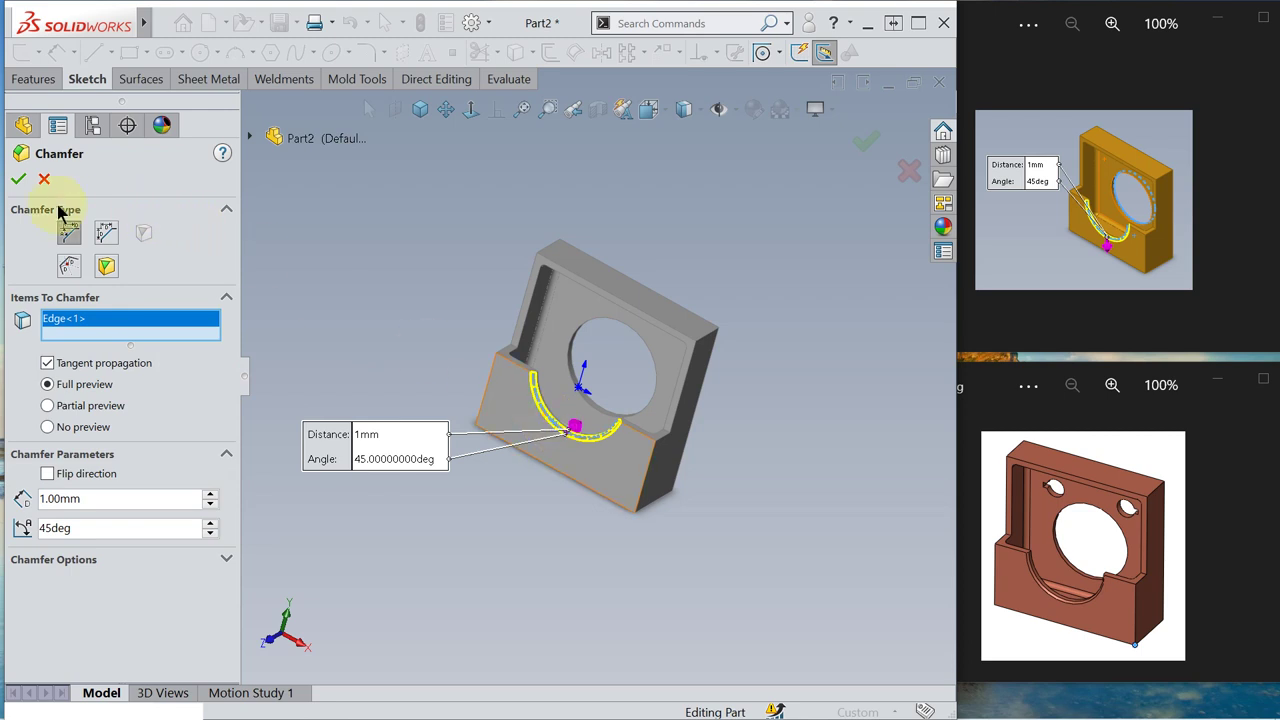
{"action": "left_click", "coordinate": [19, 178]}
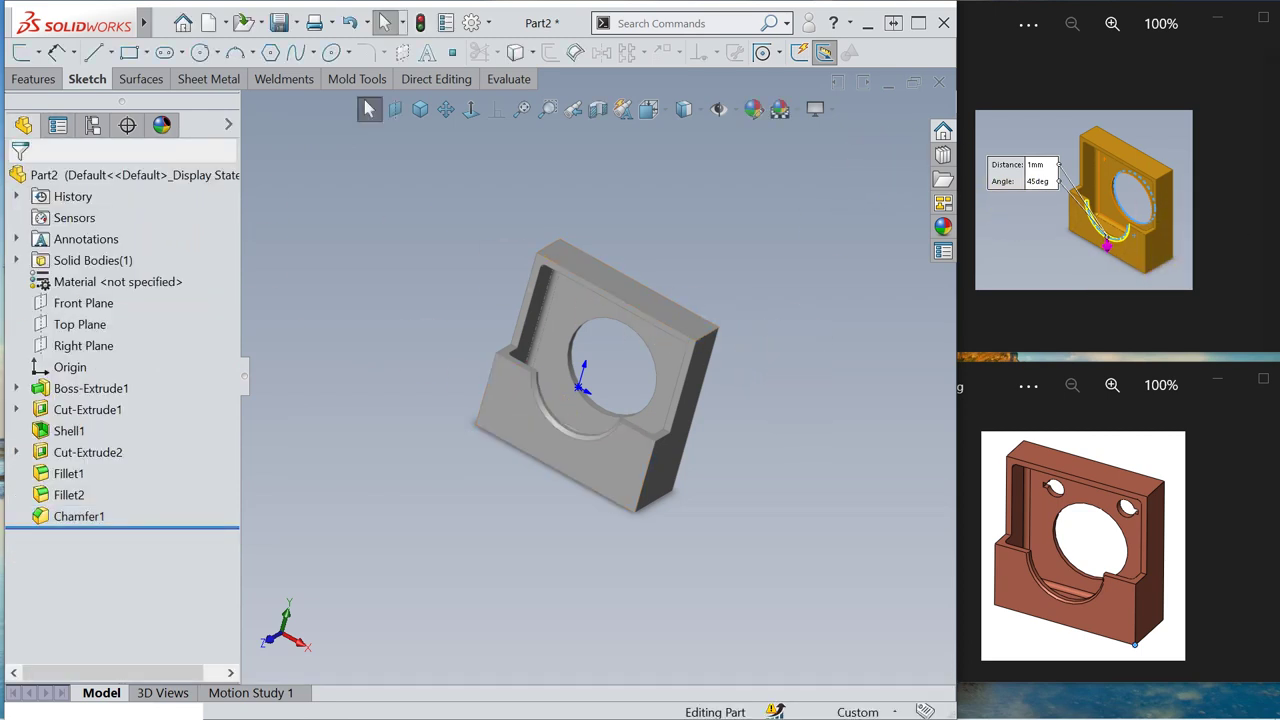
{"action": "key", "text": "alt+Tab"}
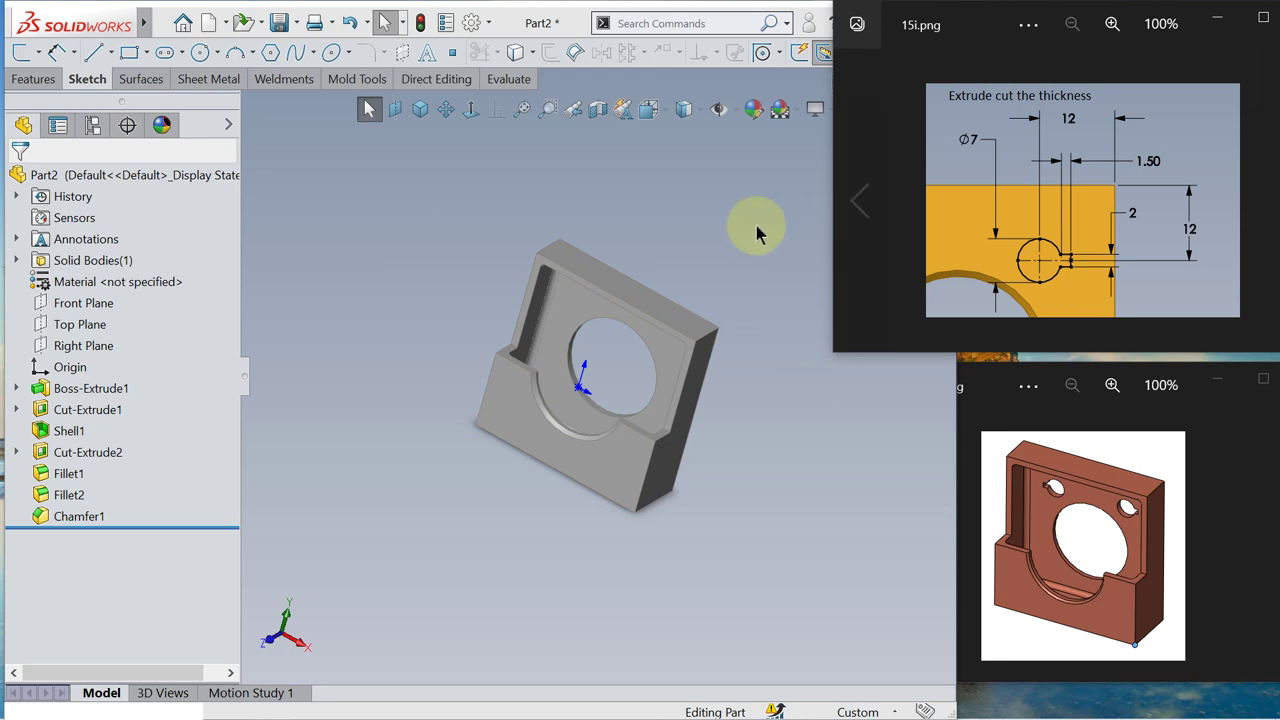
Step: Open Sketch4 on the block's front face and turn the view normal to it
{"action": "left_click", "coordinate": [884, 176]}
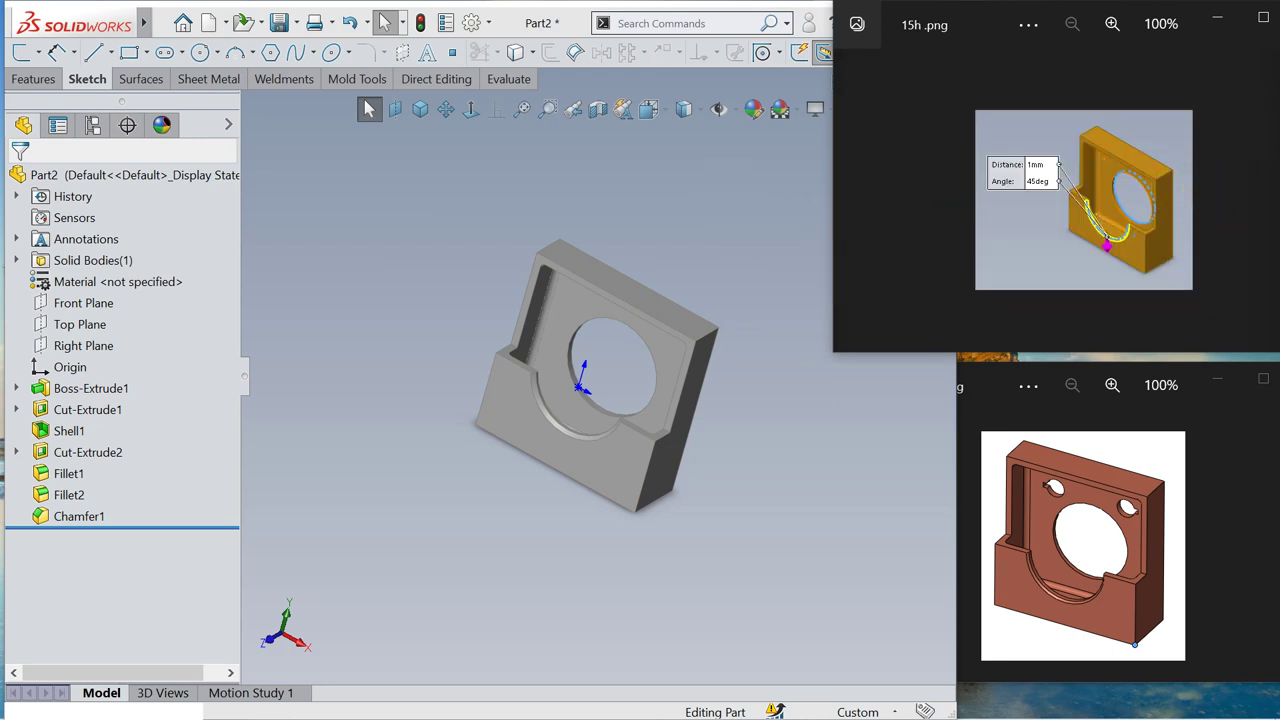
{"action": "left_click", "coordinate": [1250, 192]}
{"action": "left_click", "coordinate": [766, 502]}
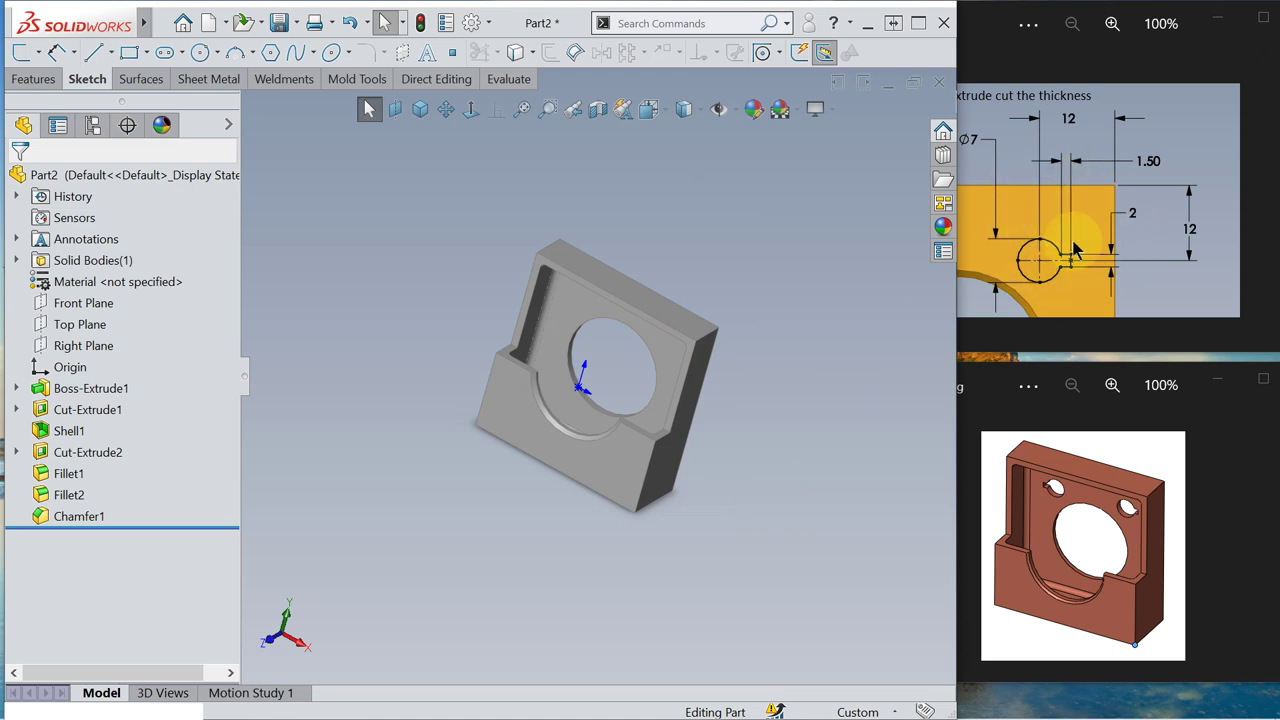
{"action": "middle_click_drag", "start_coordinate": [716, 466], "coordinate": [491, 511]}
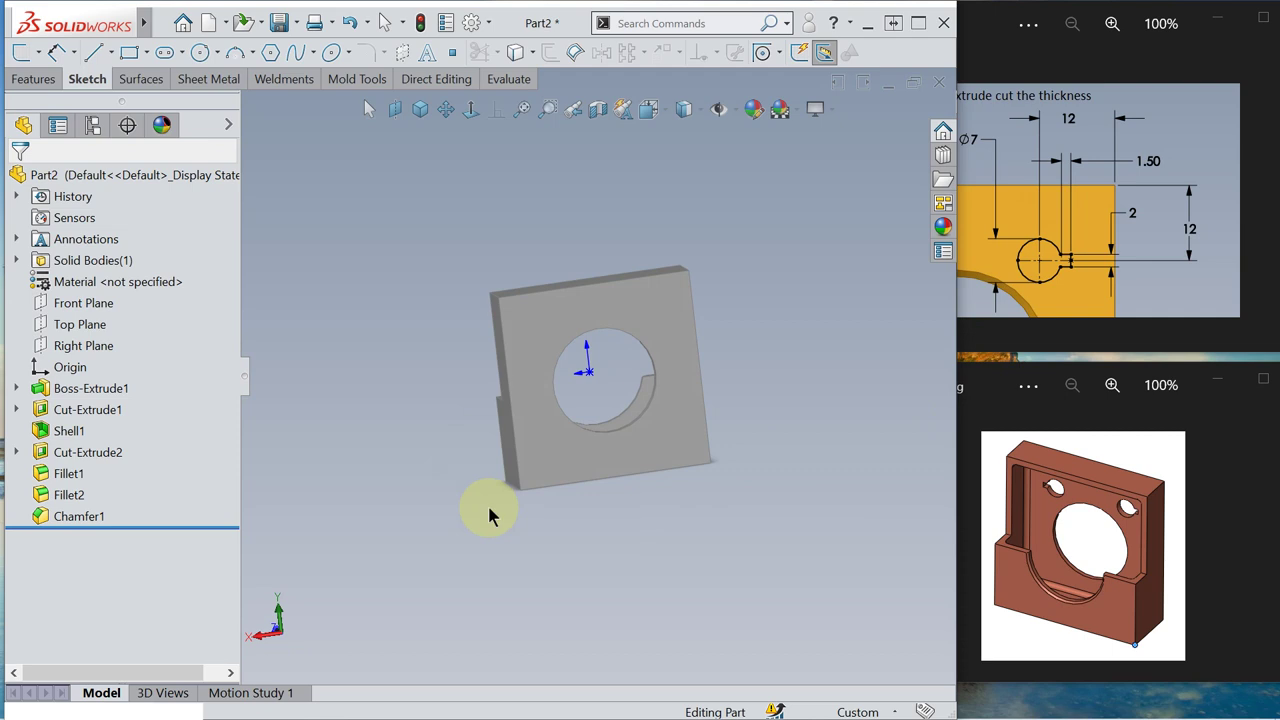
{"action": "left_click", "coordinate": [652, 314]}
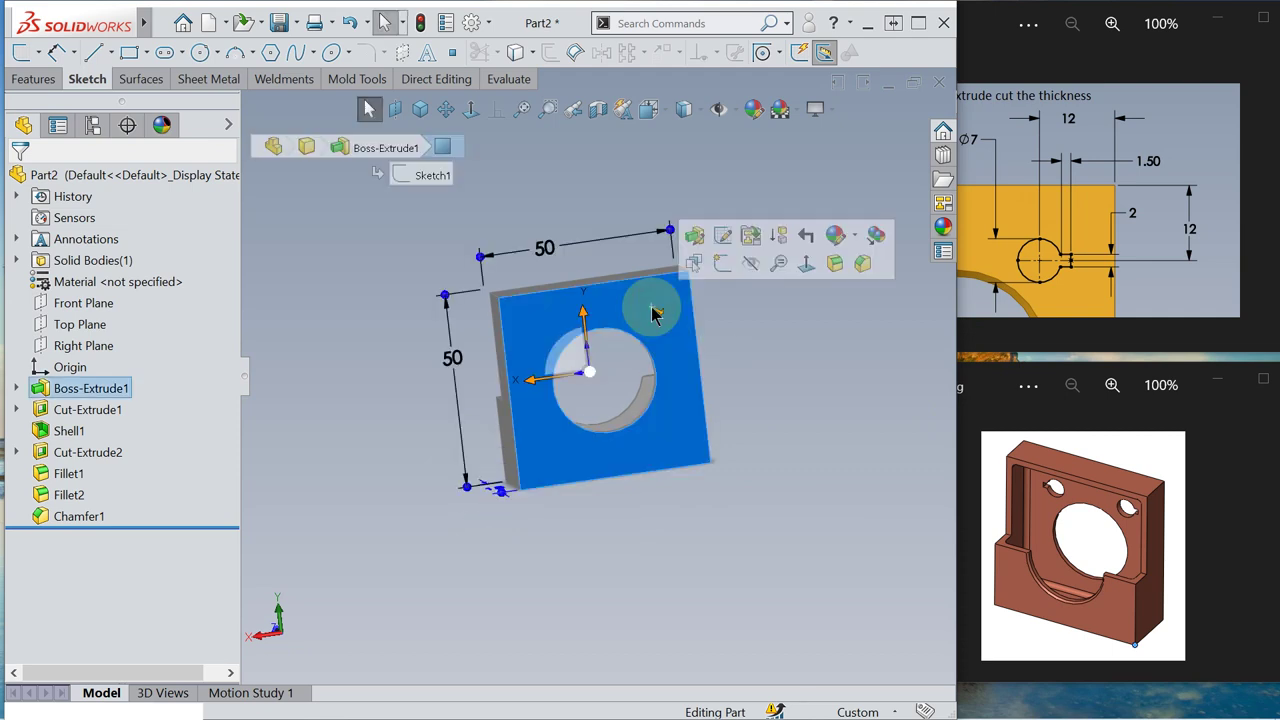
{"action": "left_click", "coordinate": [724, 266]}
{"action": "left_click", "coordinate": [472, 112]}
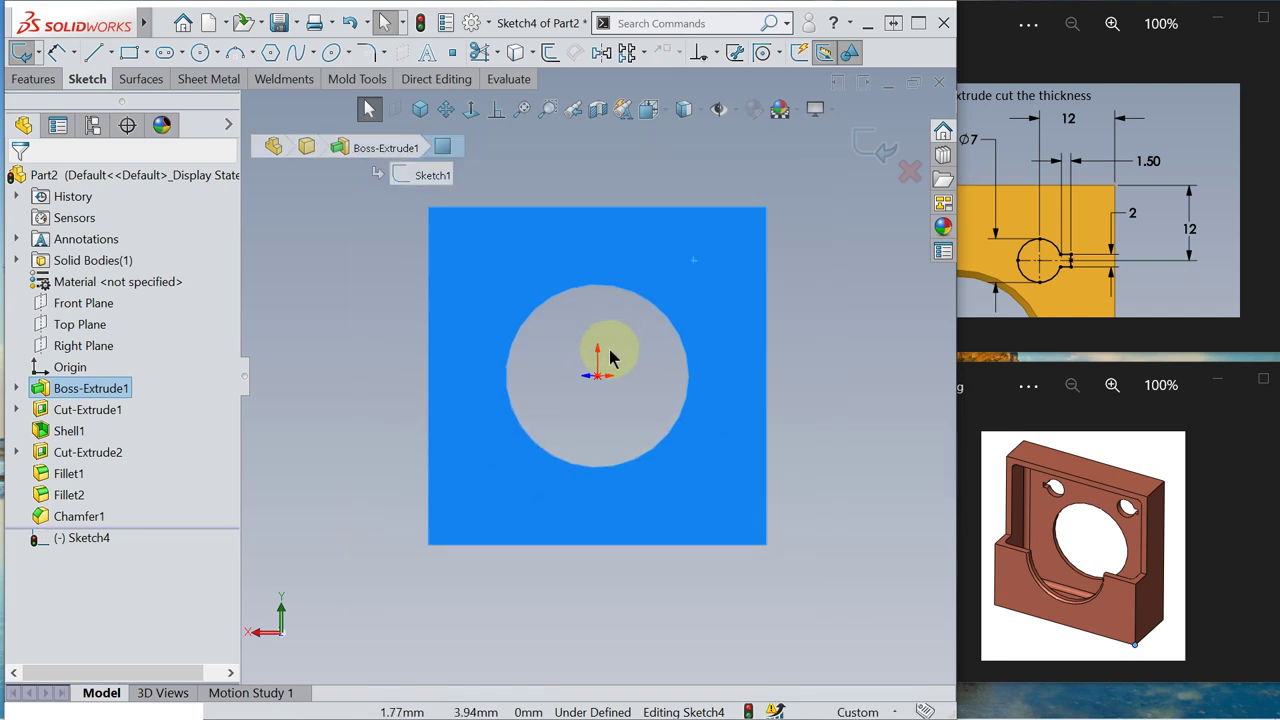
{"action": "scroll", "coordinate": [690, 241], "scroll_direction": "down", "scroll_amount": 5}
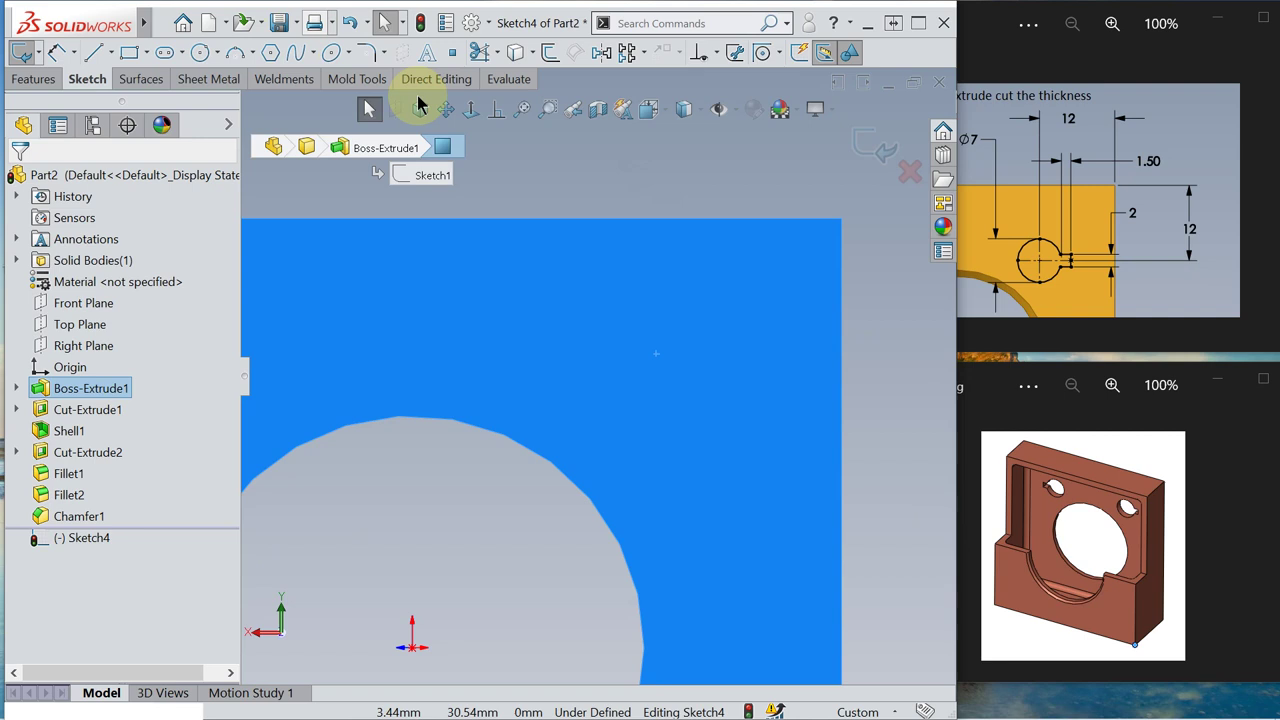
Step: Draw a circle of about 3.15 mm radius above and to the right of the bore
{"action": "left_click", "coordinate": [445, 109]}
{"action": "left_click_drag", "start_coordinate": [688, 287], "coordinate": [521, 281]}
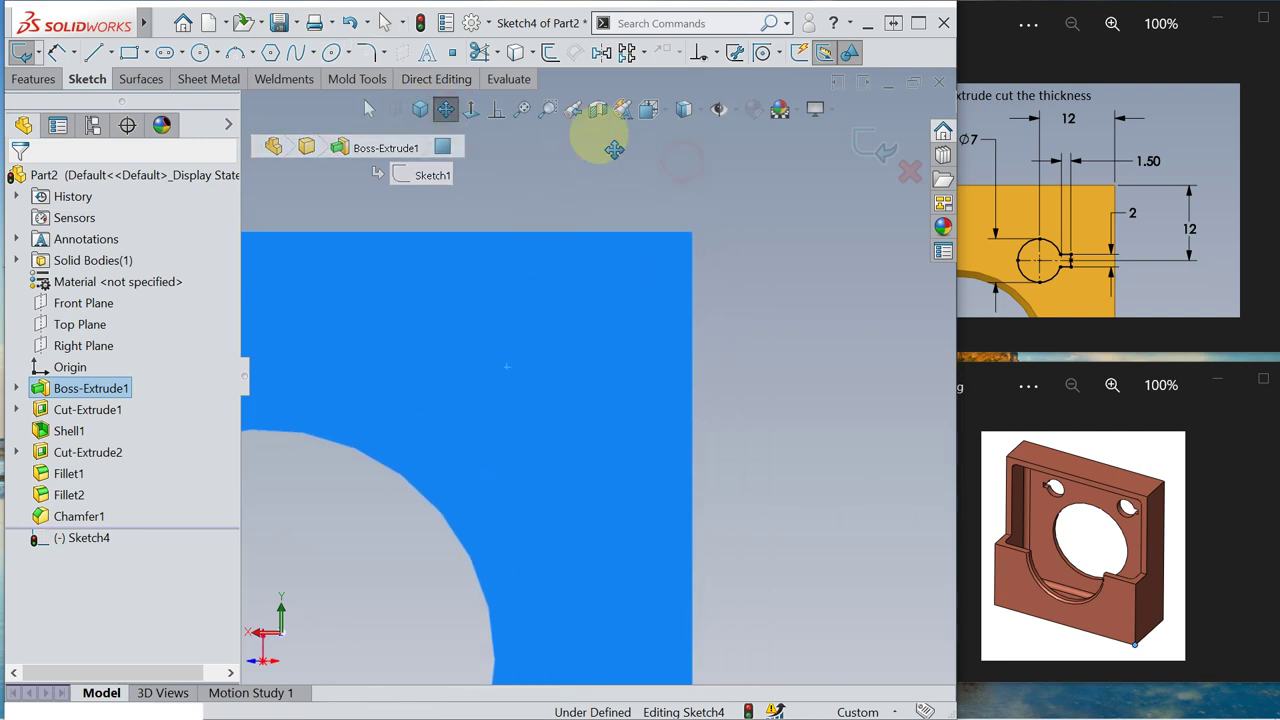
{"action": "left_click", "coordinate": [366, 108]}
{"action": "left_click", "coordinate": [801, 205]}
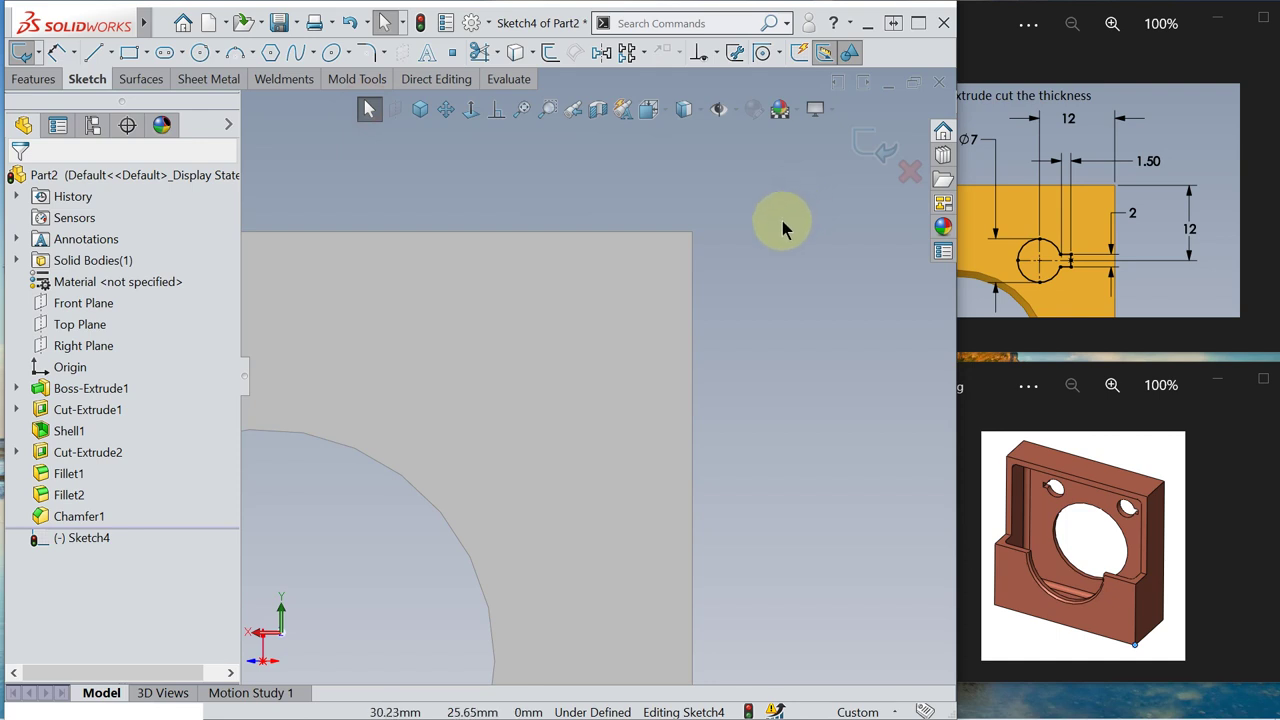
{"action": "key", "text": "s"}
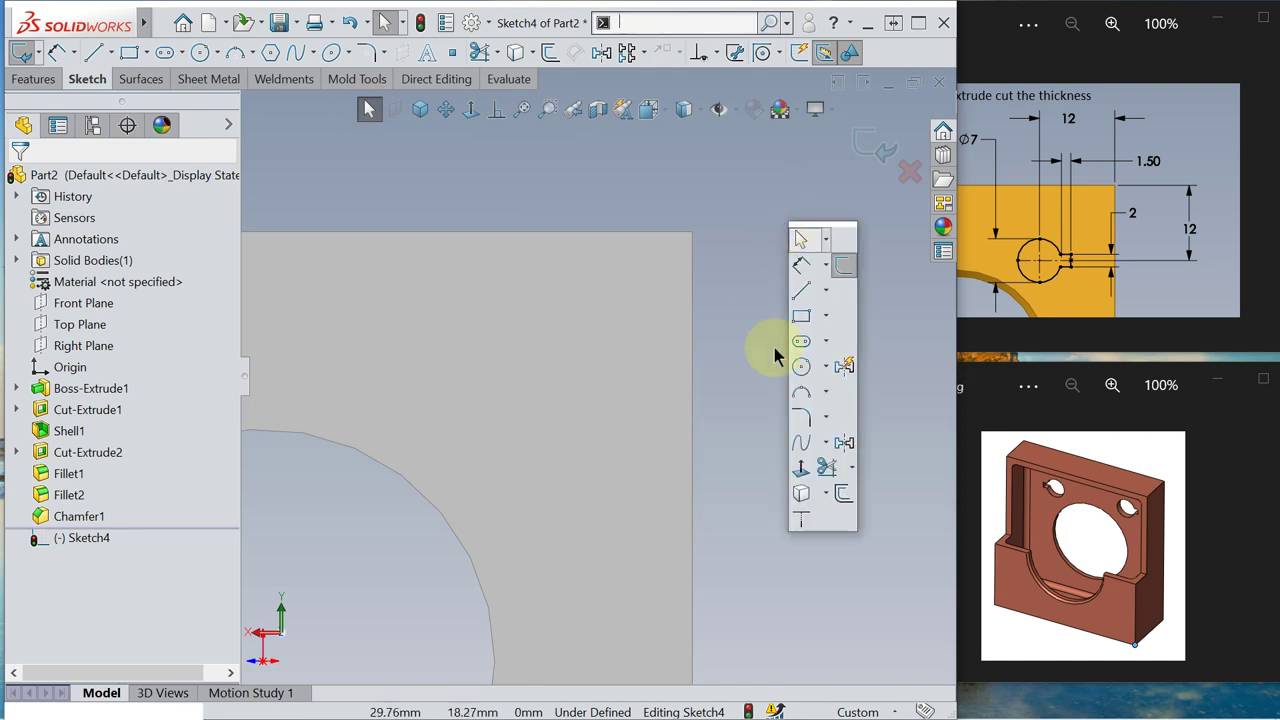
{"action": "left_click", "coordinate": [801, 366]}
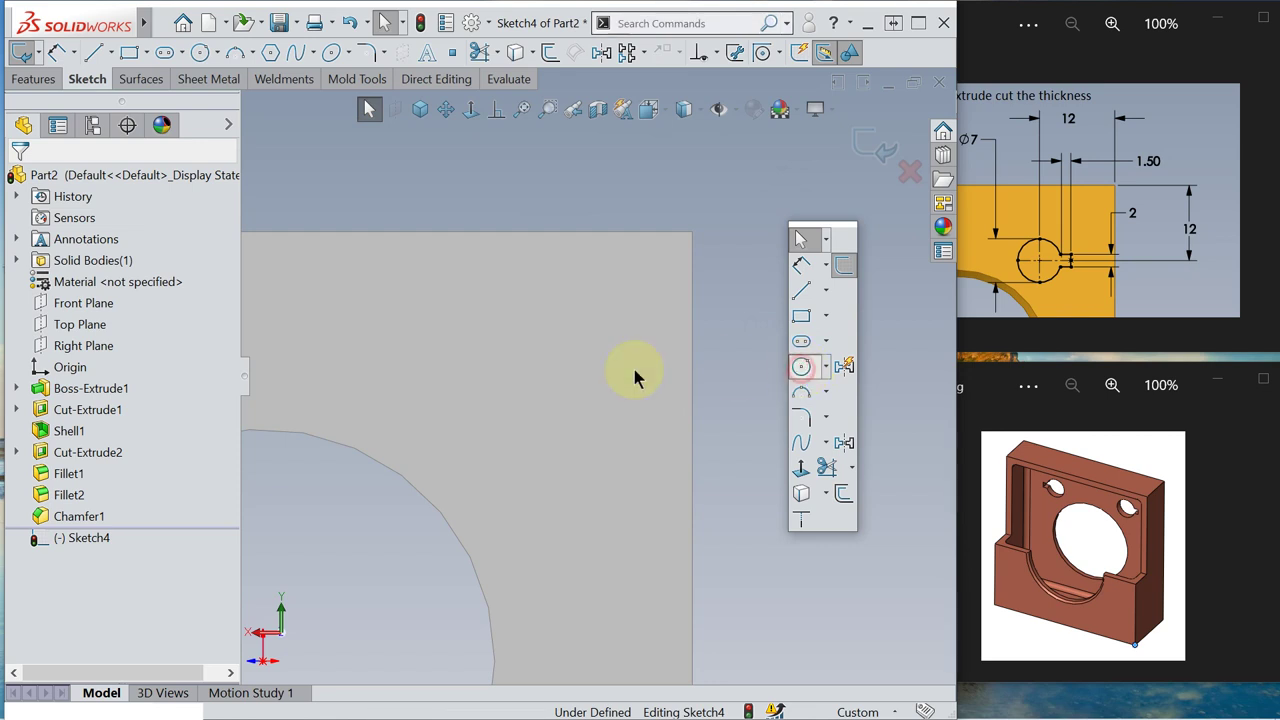
{"action": "left_click", "coordinate": [468, 370]}
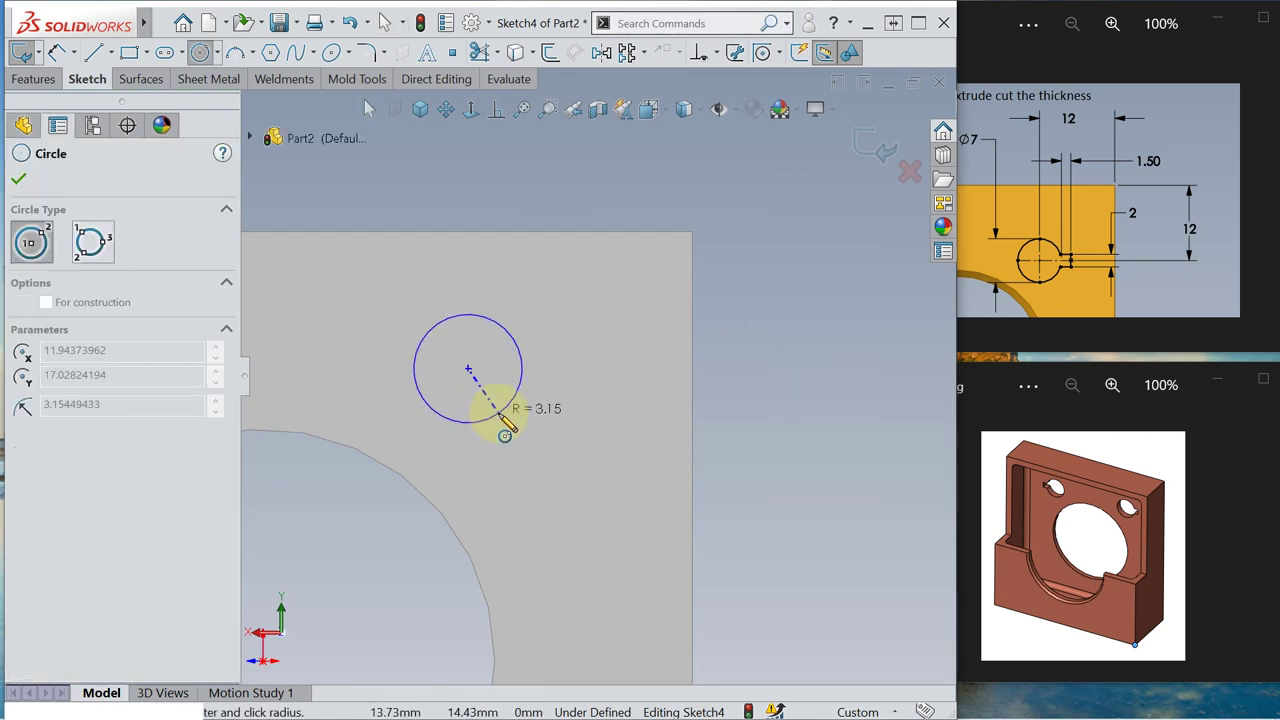
{"action": "left_click", "coordinate": [500, 414]}
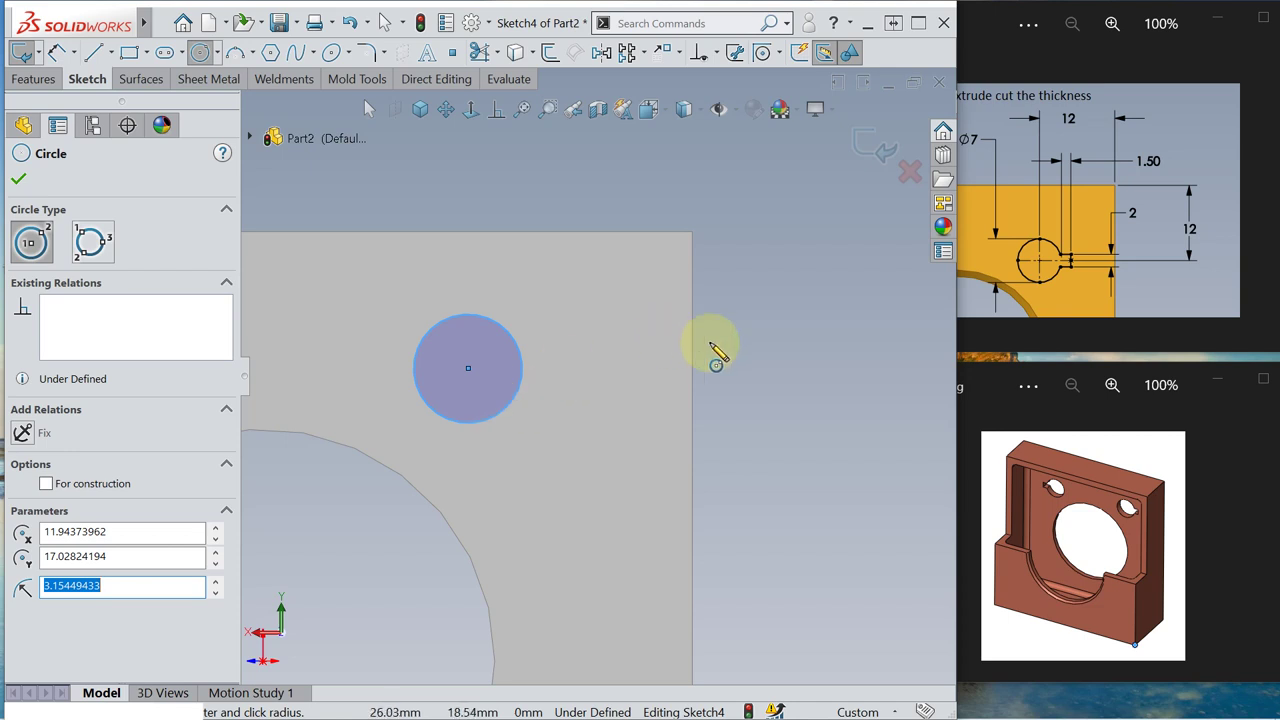
{"action": "key", "text": "s"}
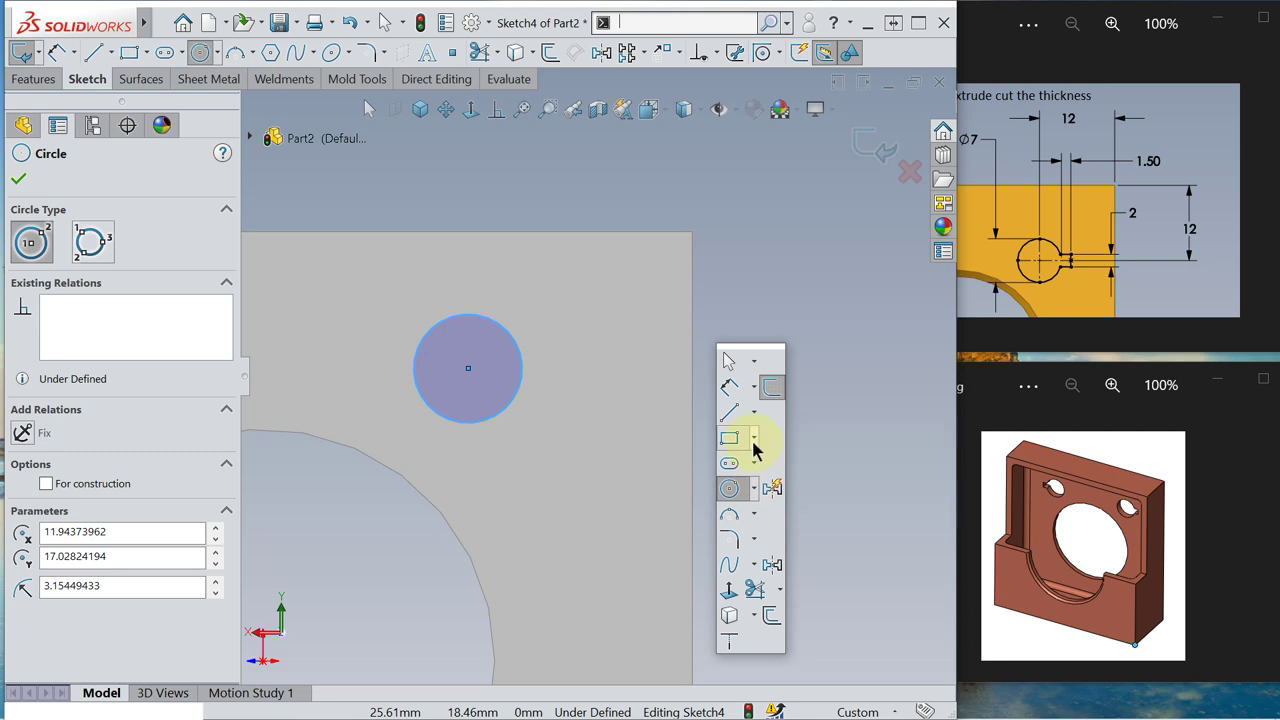
{"action": "left_click", "coordinate": [753, 441]}
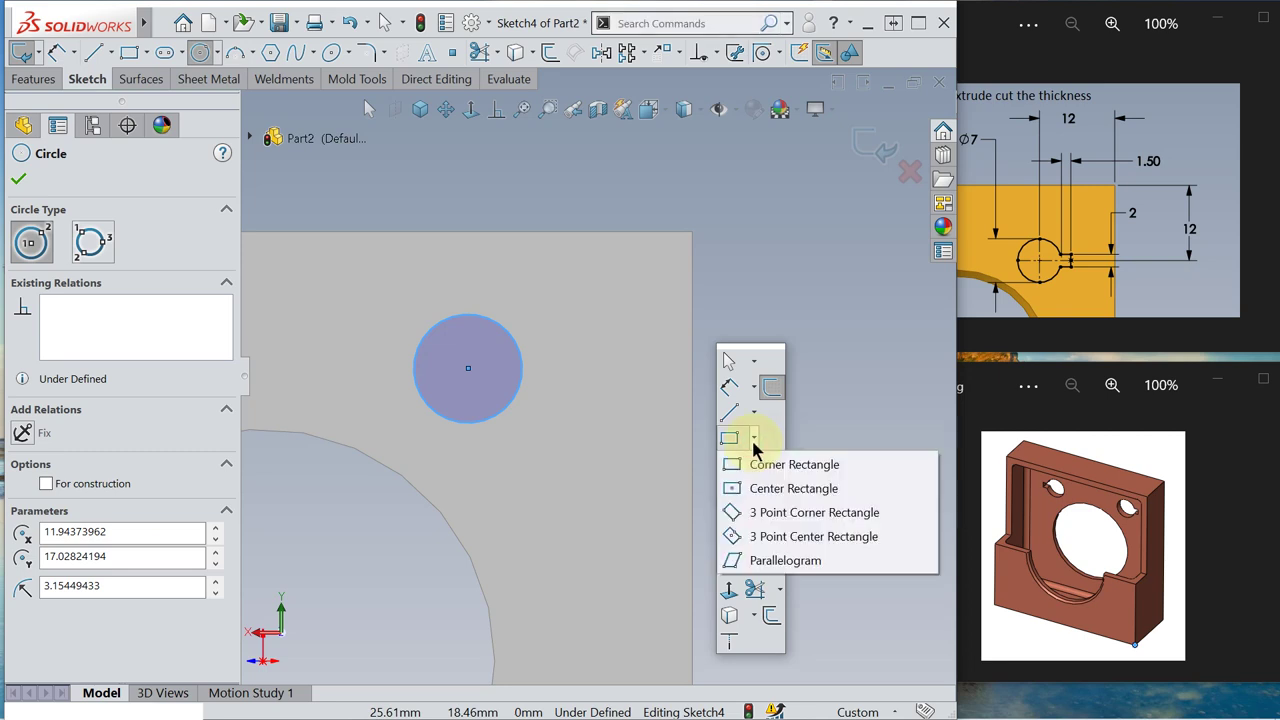
Step: Draw a thin horizontal centre rectangle on the circle's centre, extending past both sides
{"action": "left_click", "coordinate": [794, 489]}
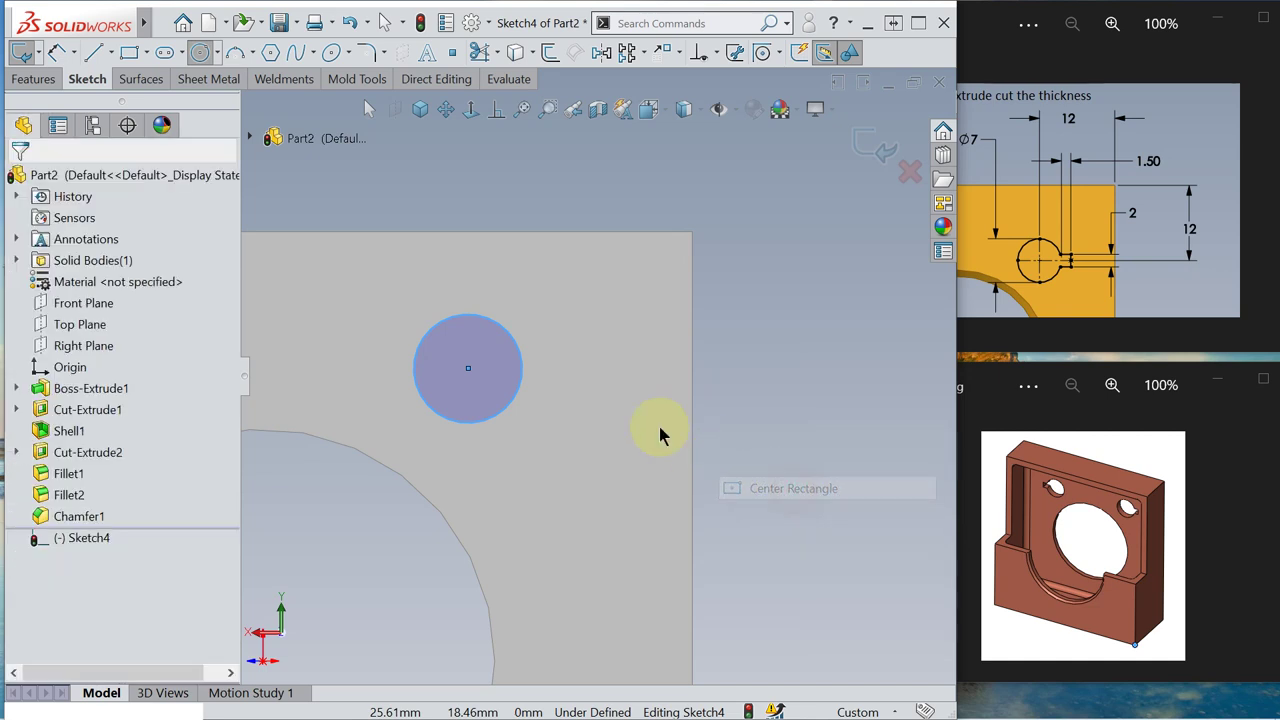
{"action": "left_click", "coordinate": [467, 369]}
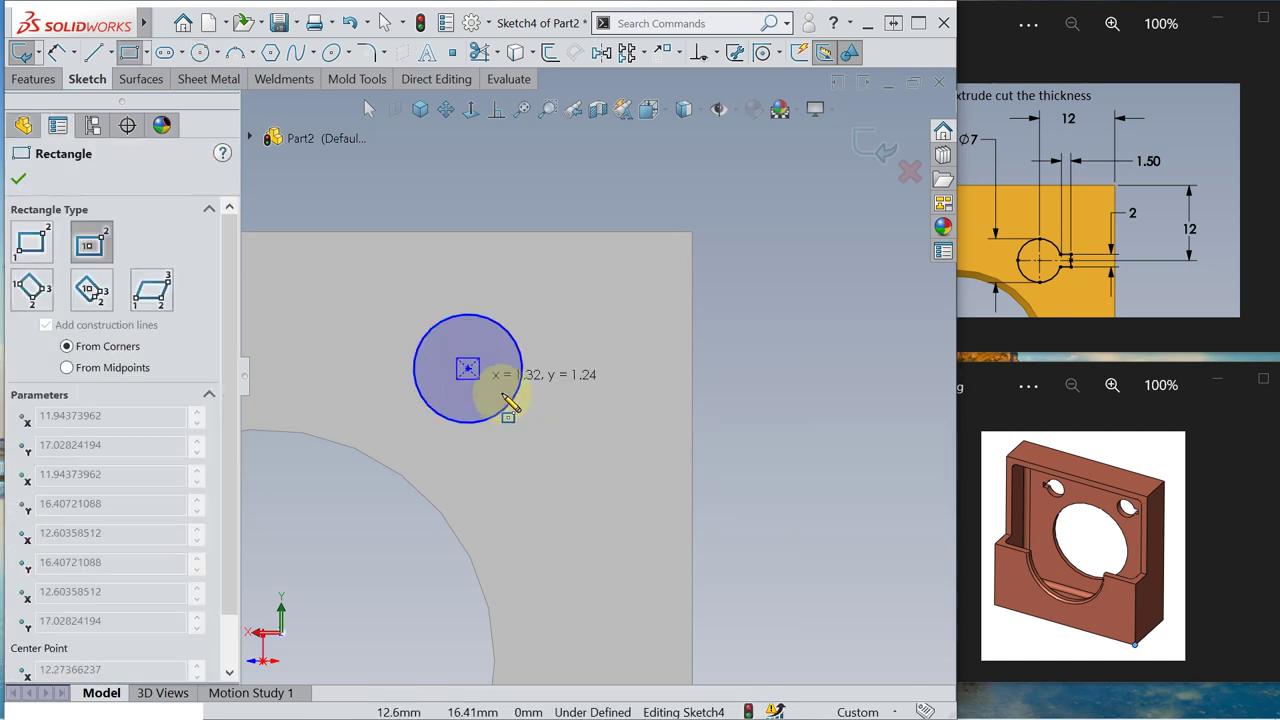
{"action": "left_click", "coordinate": [578, 385]}
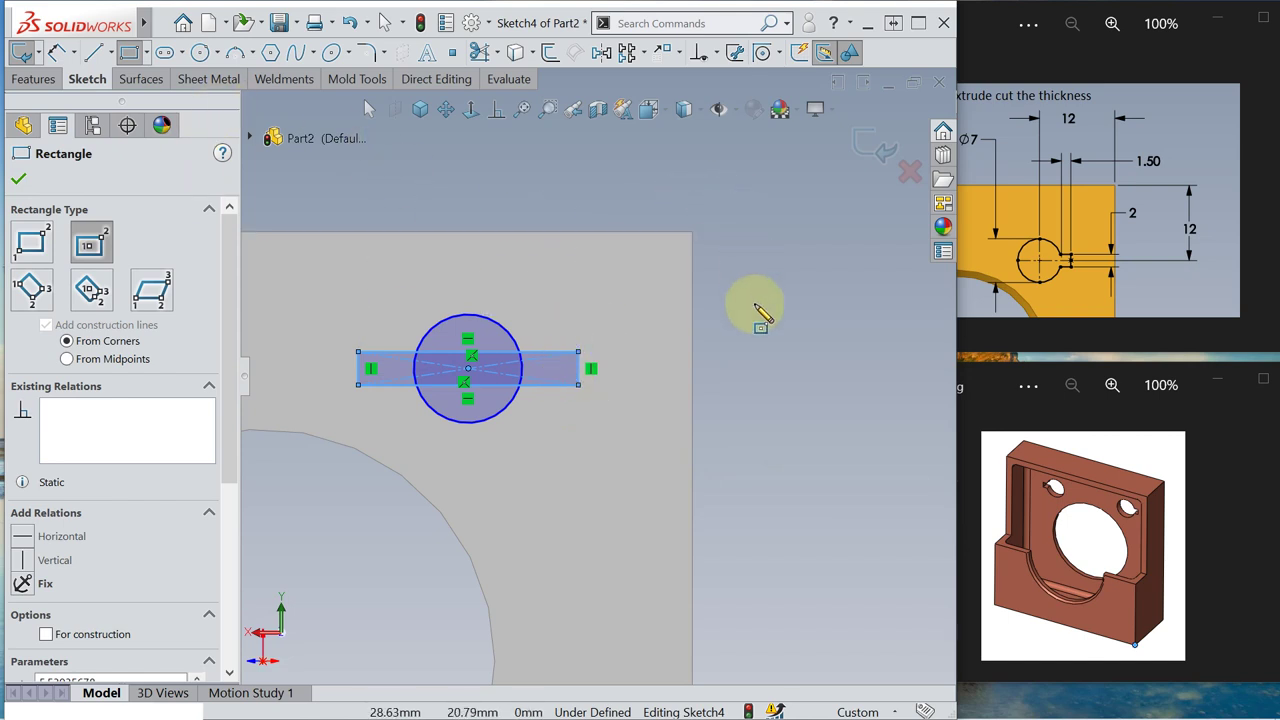
{"action": "key", "text": "s"}
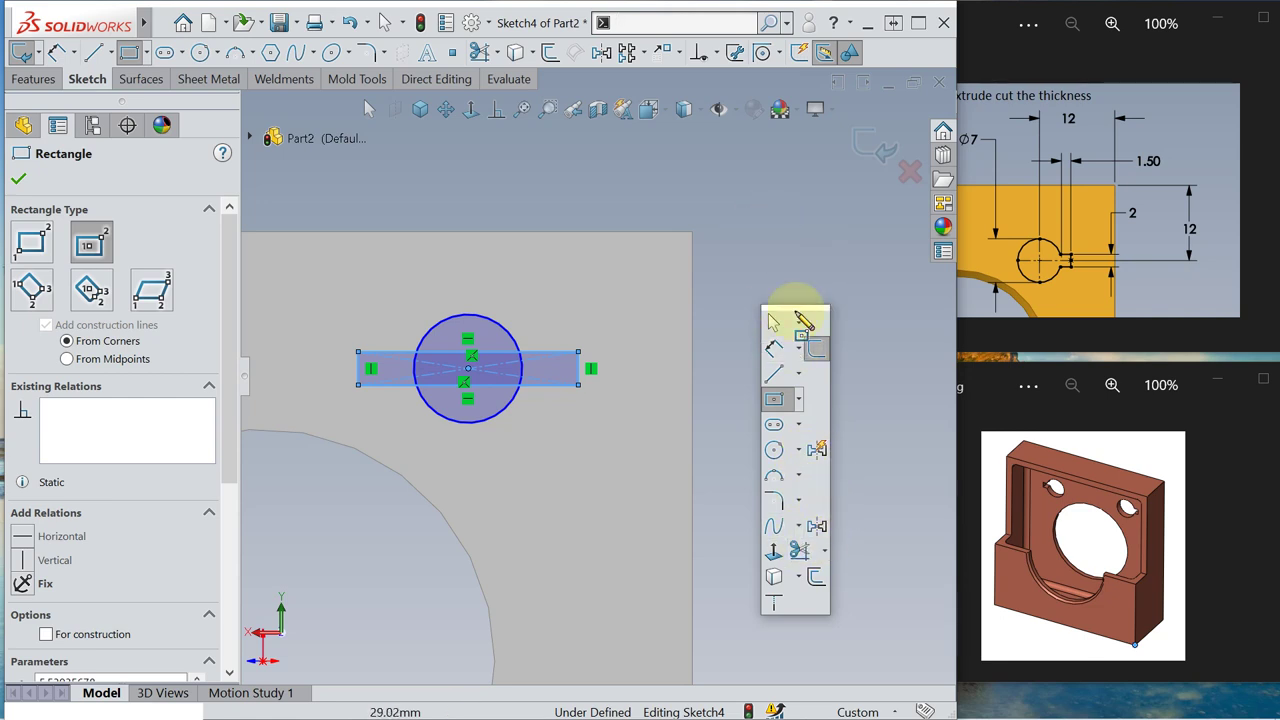
Step: Power-trim the circle and rectangle into one keyhole outline with the slot pointing right
{"action": "left_click", "coordinate": [800, 553]}
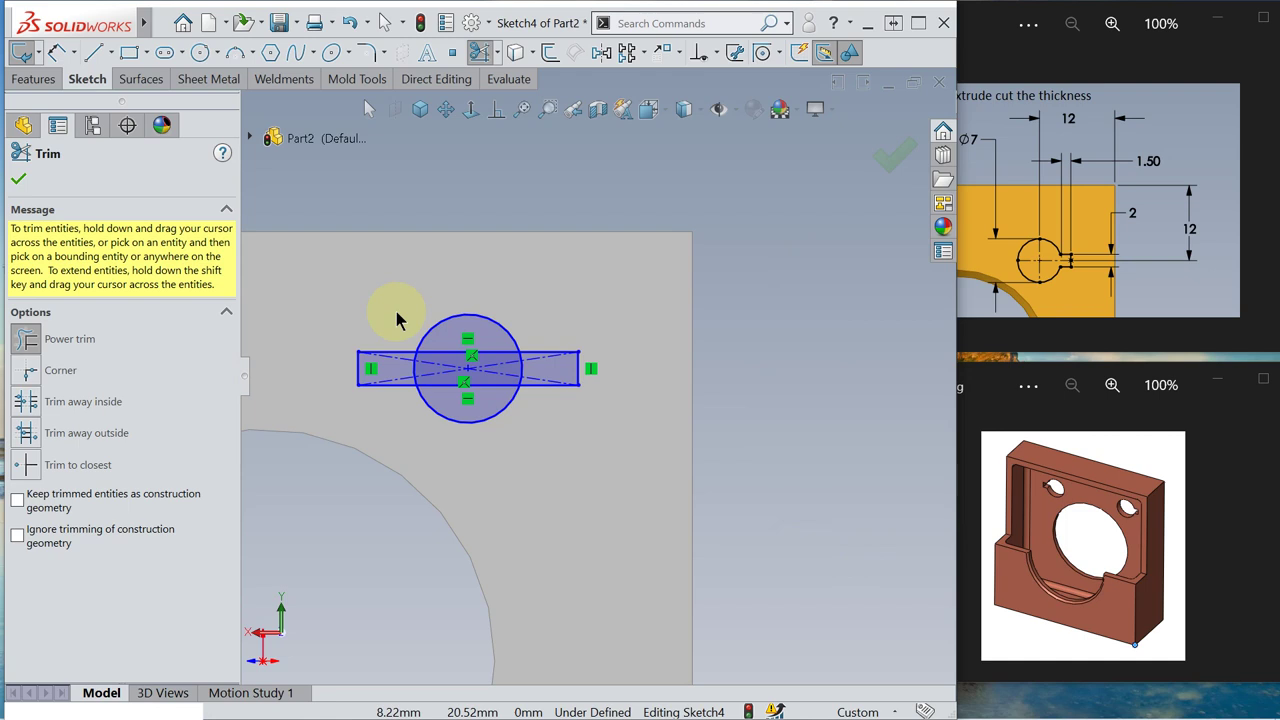
{"action": "mouse_move", "coordinate": [372, 332]}
{"action": "left_mouse_down"}
{"action": "mouse_move", "coordinate": [381, 419]}
{"action": "mouse_move", "coordinate": [345, 372]}
{"action": "left_mouse_up"}
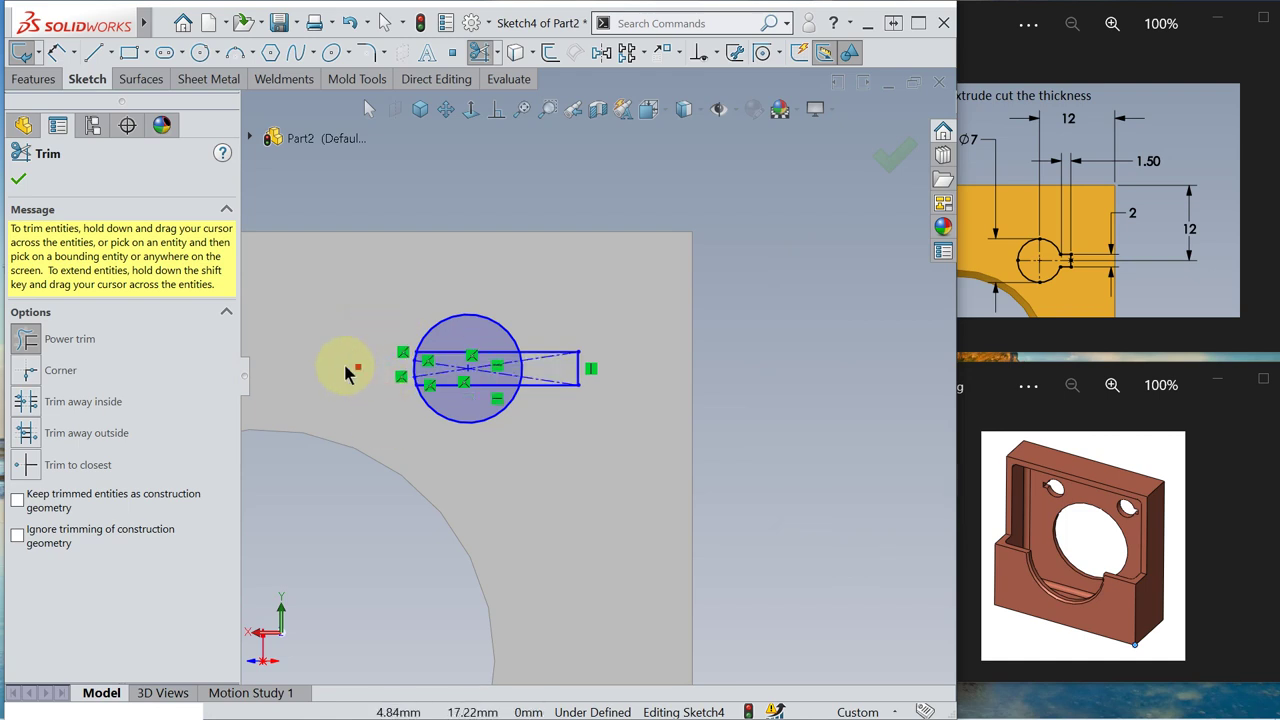
{"action": "scroll", "coordinate": [371, 300], "scroll_direction": "down", "scroll_amount": 4}
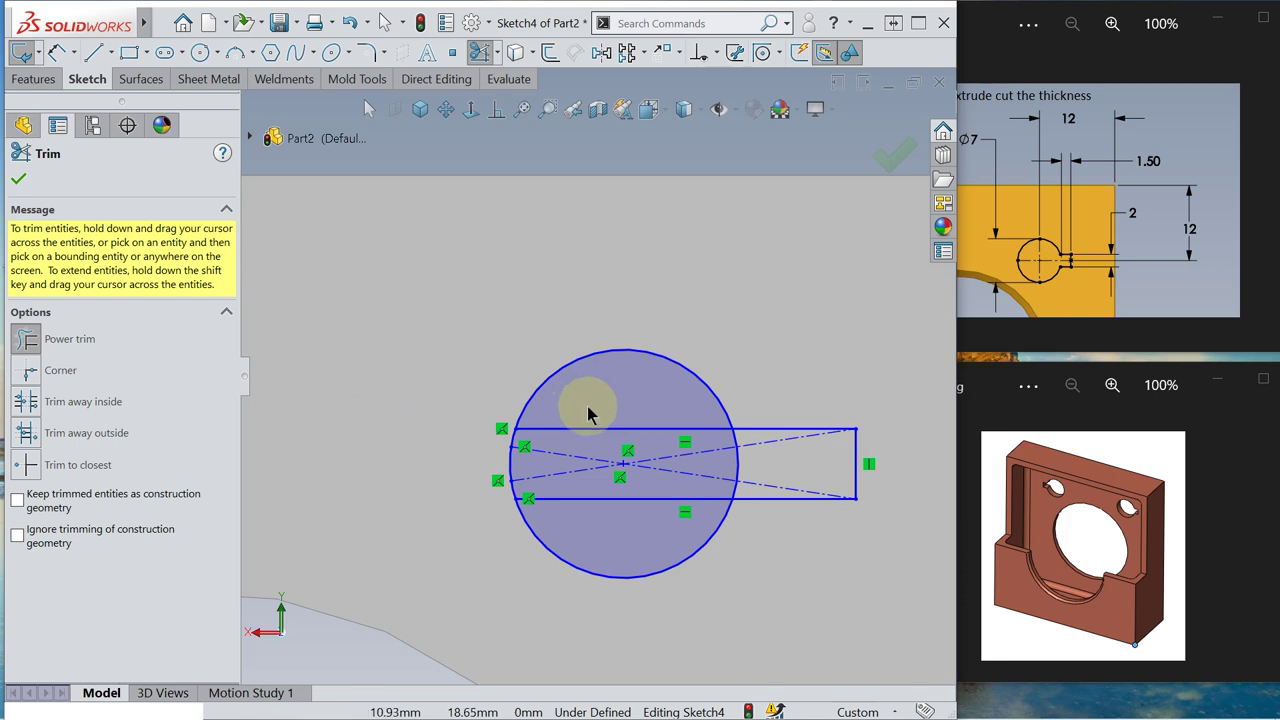
{"action": "mouse_move", "coordinate": [592, 424]}
{"action": "left_mouse_down"}
{"action": "mouse_move", "coordinate": [616, 463]}
{"action": "mouse_move", "coordinate": [600, 513]}
{"action": "left_mouse_up"}
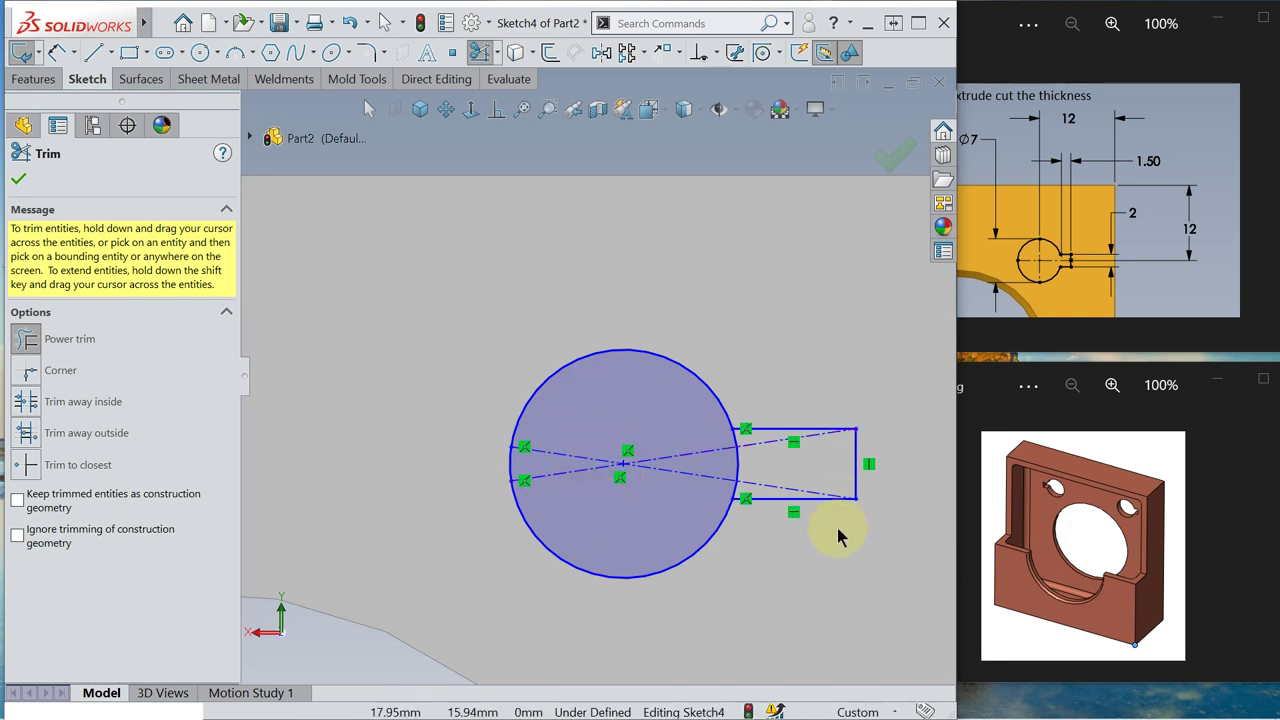
{"action": "scroll", "coordinate": [809, 537], "scroll_direction": "down", "scroll_amount": 4}
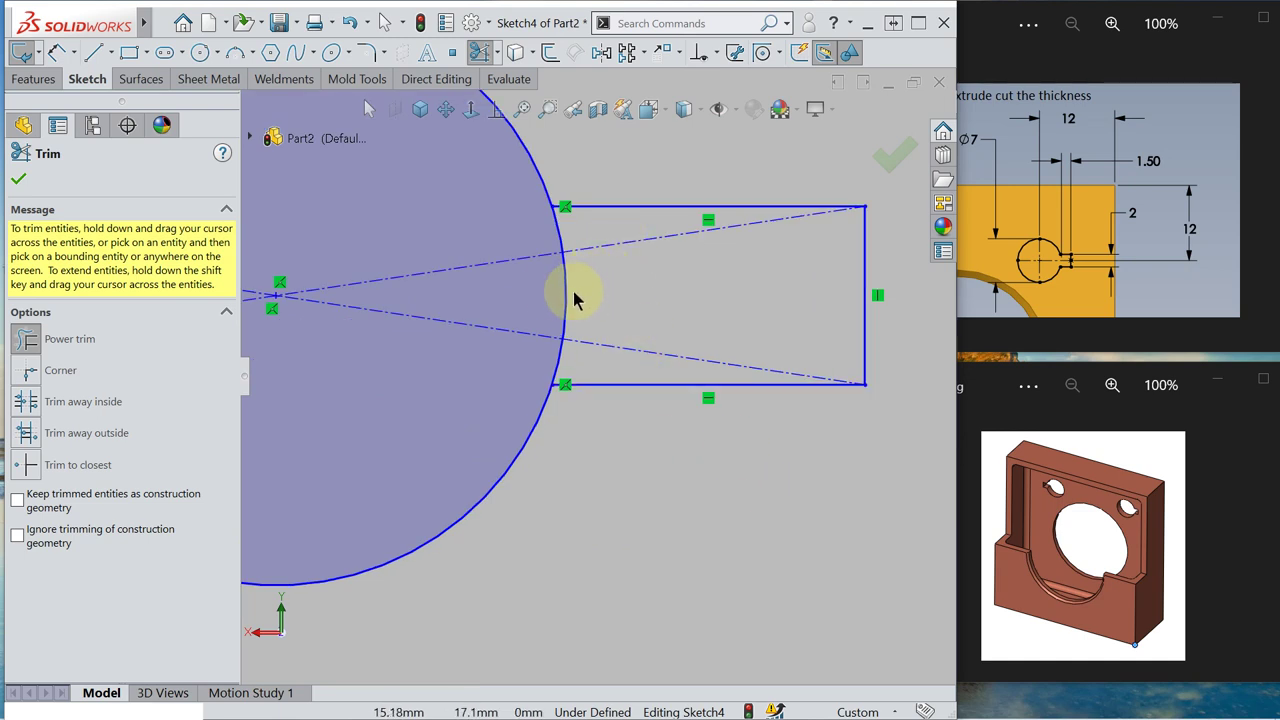
{"action": "mouse_move", "coordinate": [575, 300]}
{"action": "left_mouse_down"}
{"action": "mouse_move", "coordinate": [557, 286]}
{"action": "mouse_move", "coordinate": [594, 300]}
{"action": "left_mouse_up"}
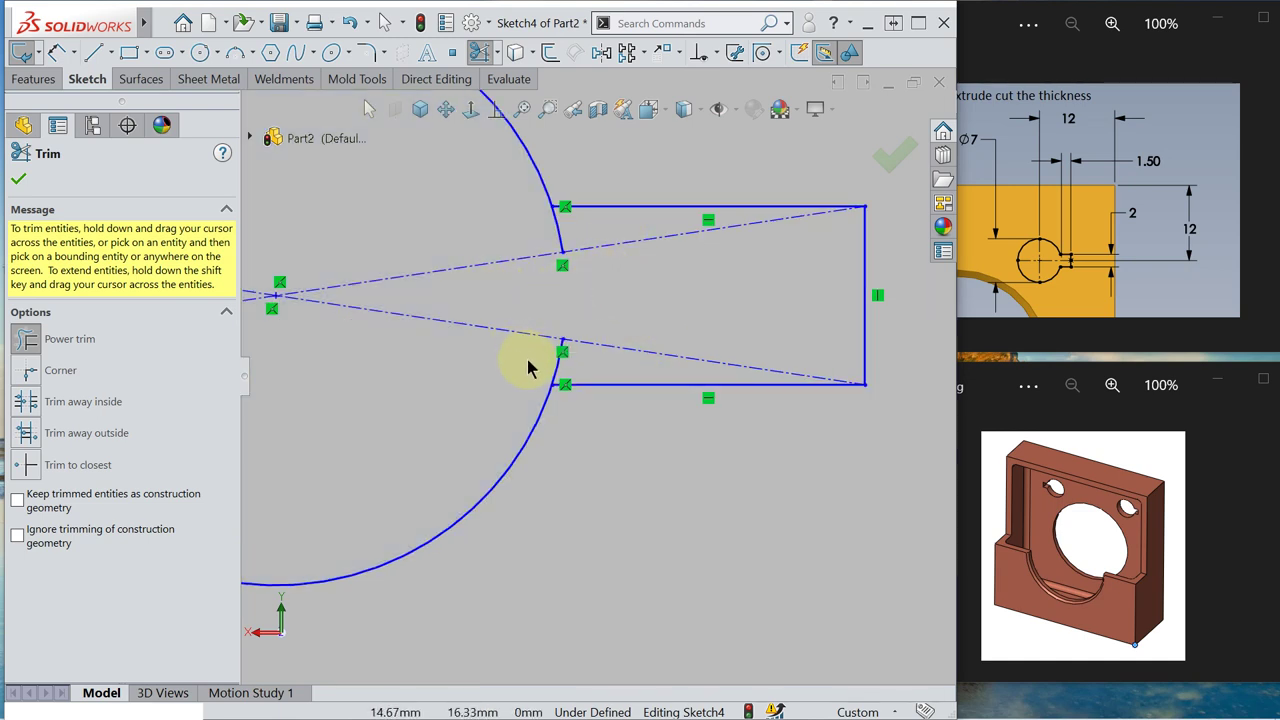
{"action": "left_click_drag", "start_coordinate": [533, 358], "coordinate": [577, 374]}
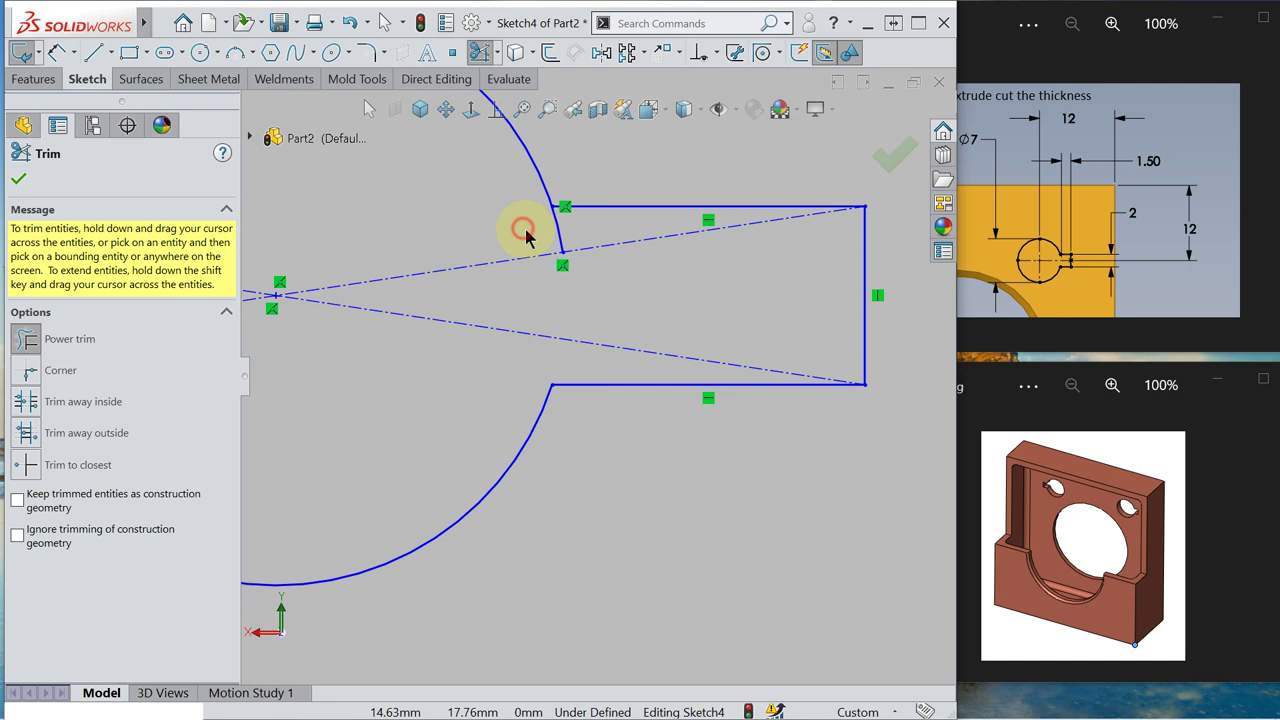
{"action": "left_click_drag", "start_coordinate": [525, 233], "coordinate": [575, 238]}
{"action": "scroll", "coordinate": [514, 277], "scroll_direction": "up", "scroll_amount": 6}
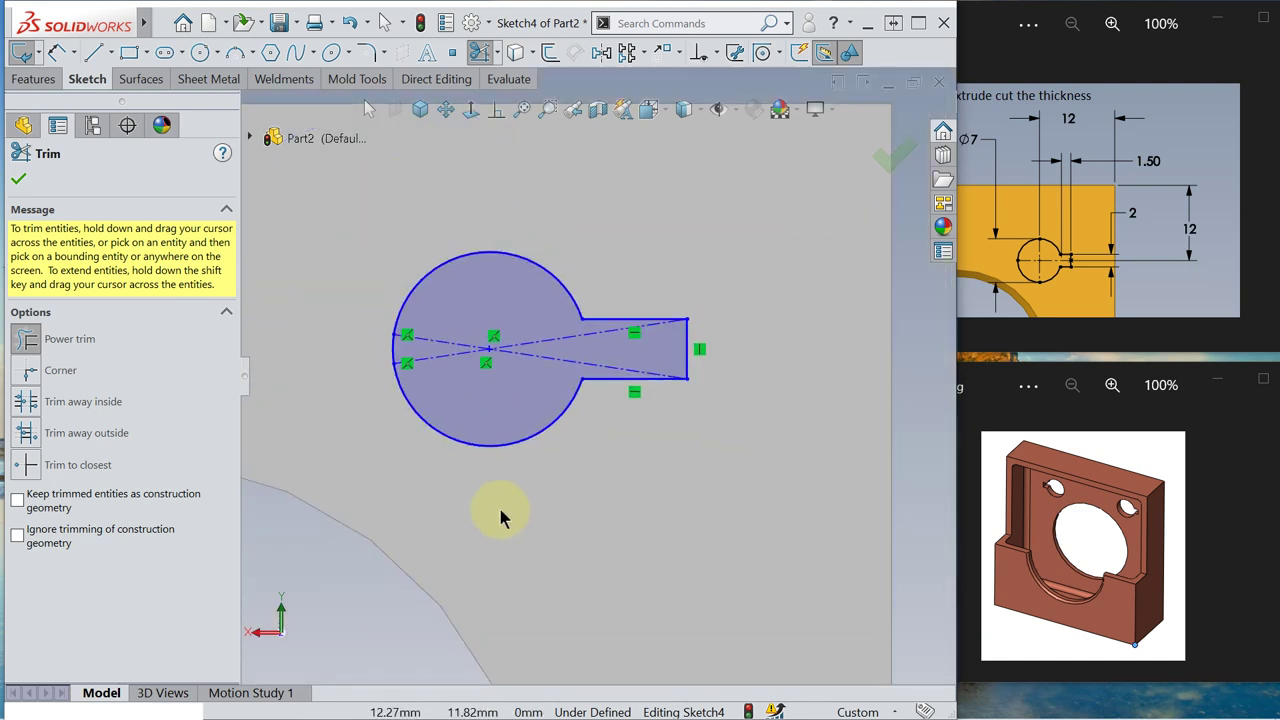
{"action": "key", "text": "s"}
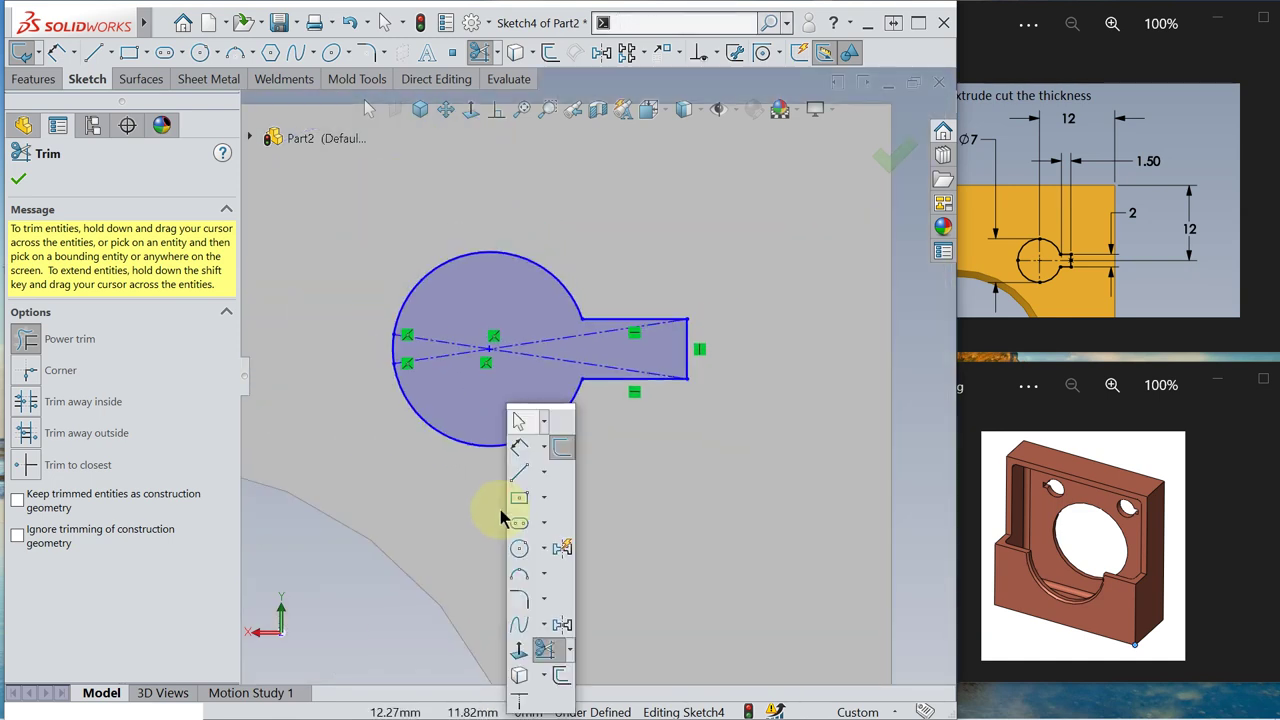
{"action": "left_click", "coordinate": [519, 447]}
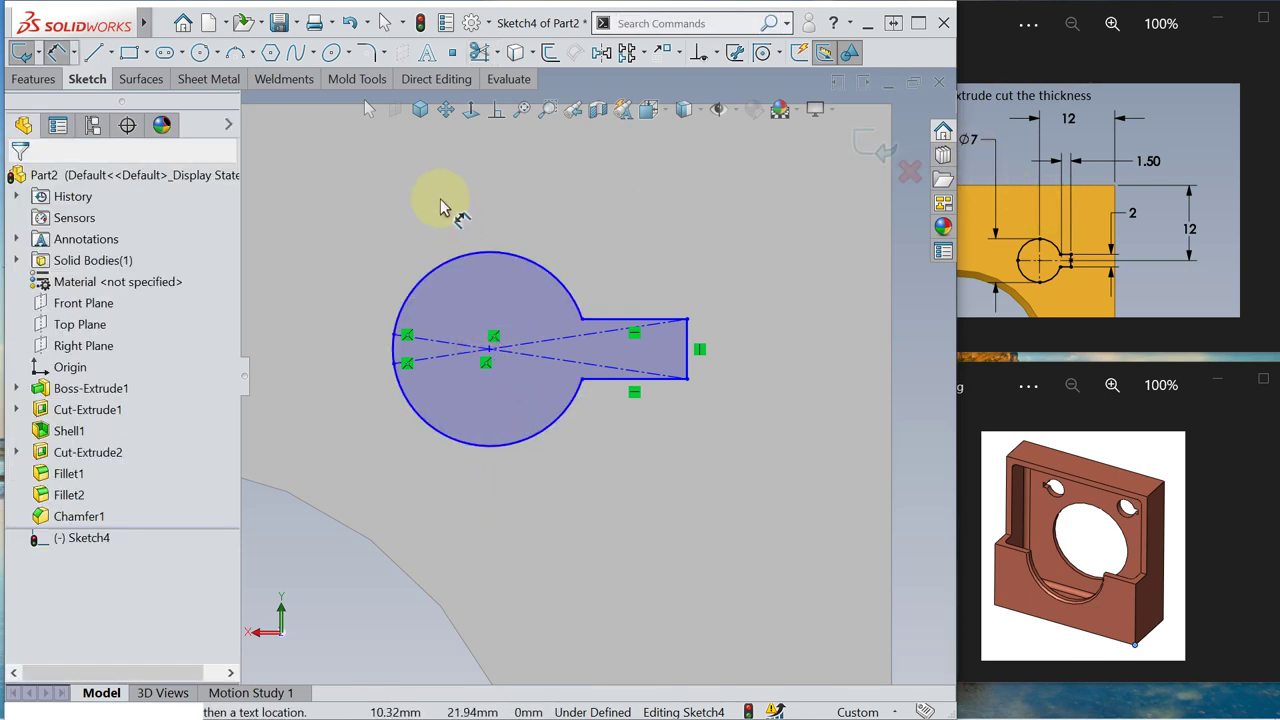
Step: Dimension the keyhole with circle radius 3.5, slot length 1.5 and slot width 2
{"action": "left_click", "coordinate": [432, 270]}
{"action": "left_click", "coordinate": [388, 212]}
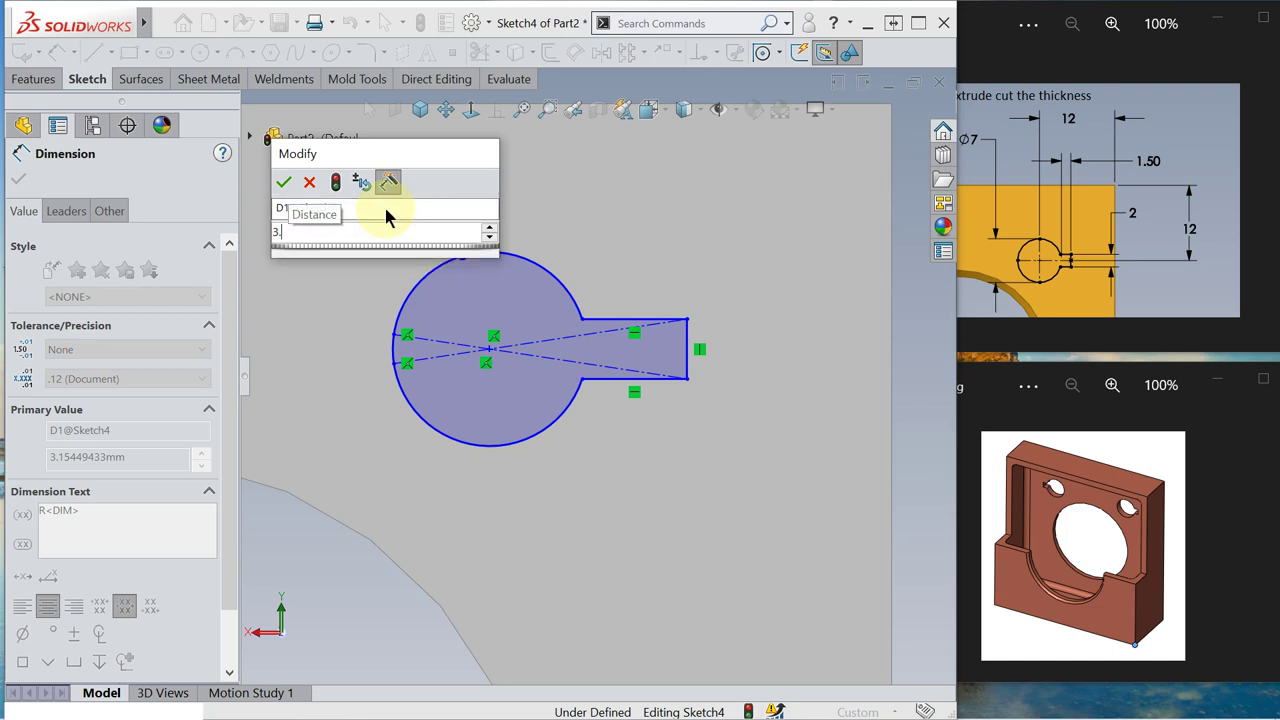
{"action": "key", "text": "Return"}
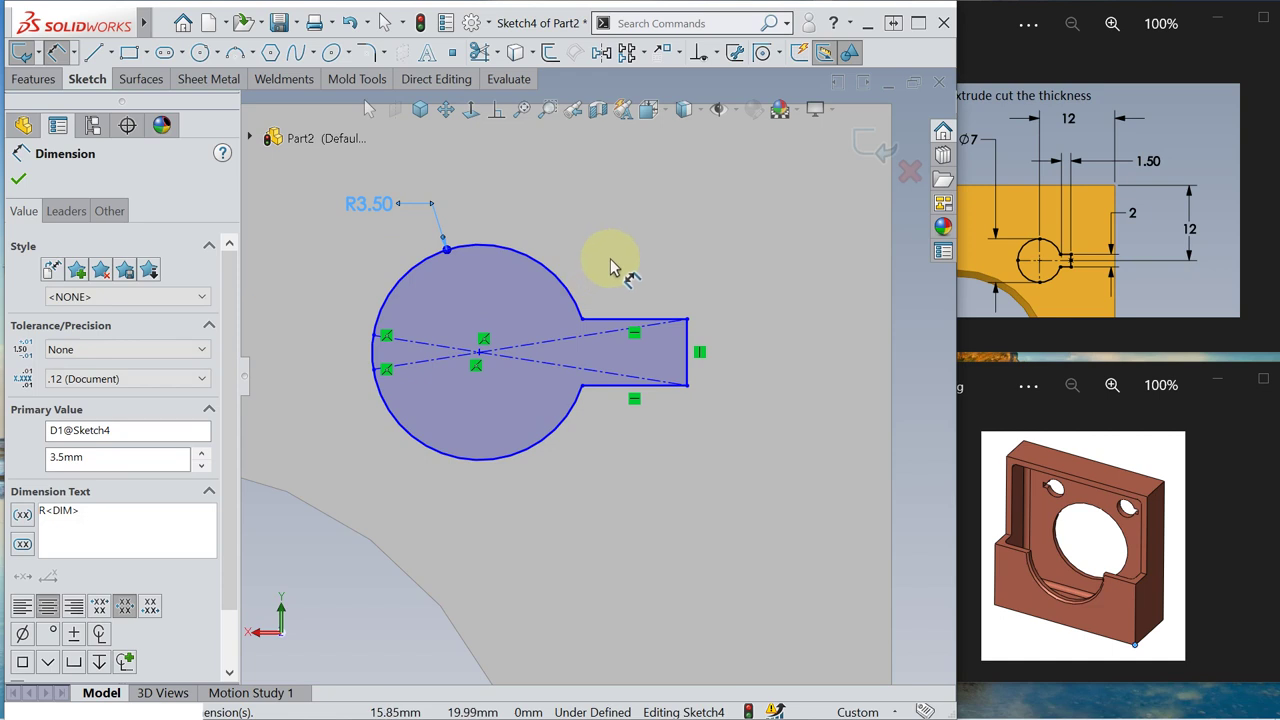
{"action": "left_click", "coordinate": [632, 322]}
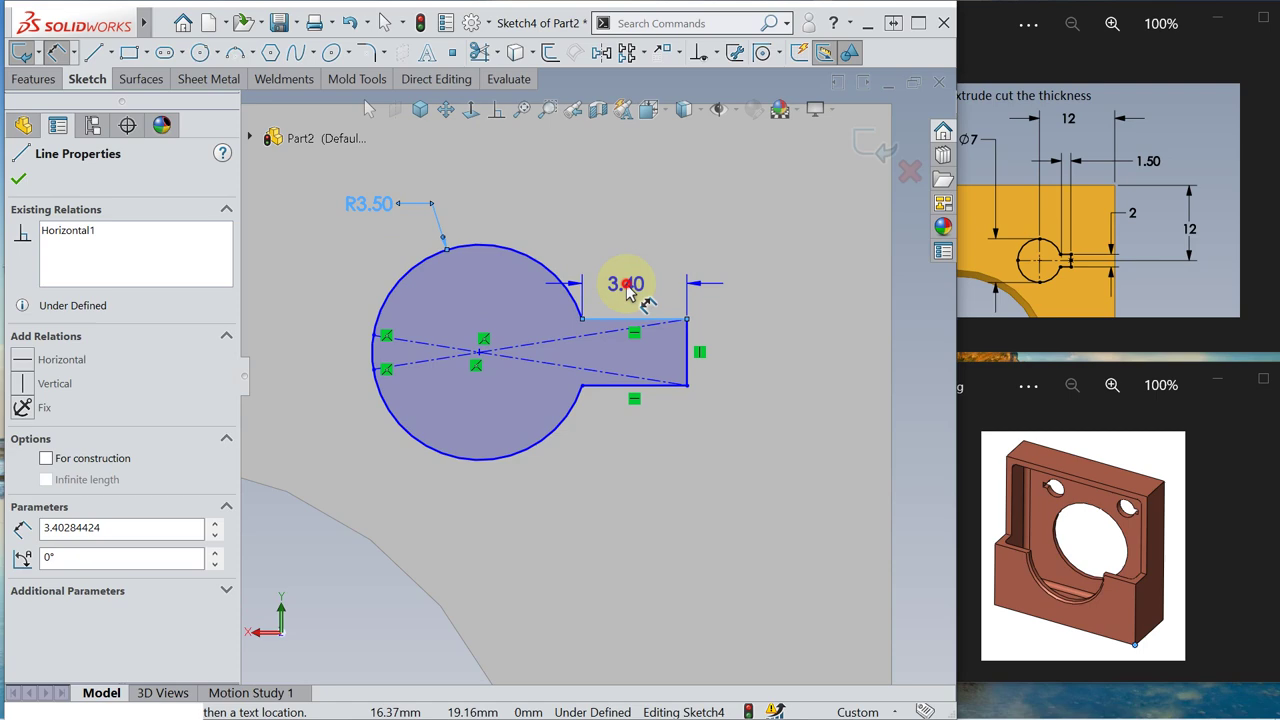
{"action": "left_click", "coordinate": [626, 285]}
{"action": "type", "text": "1."}
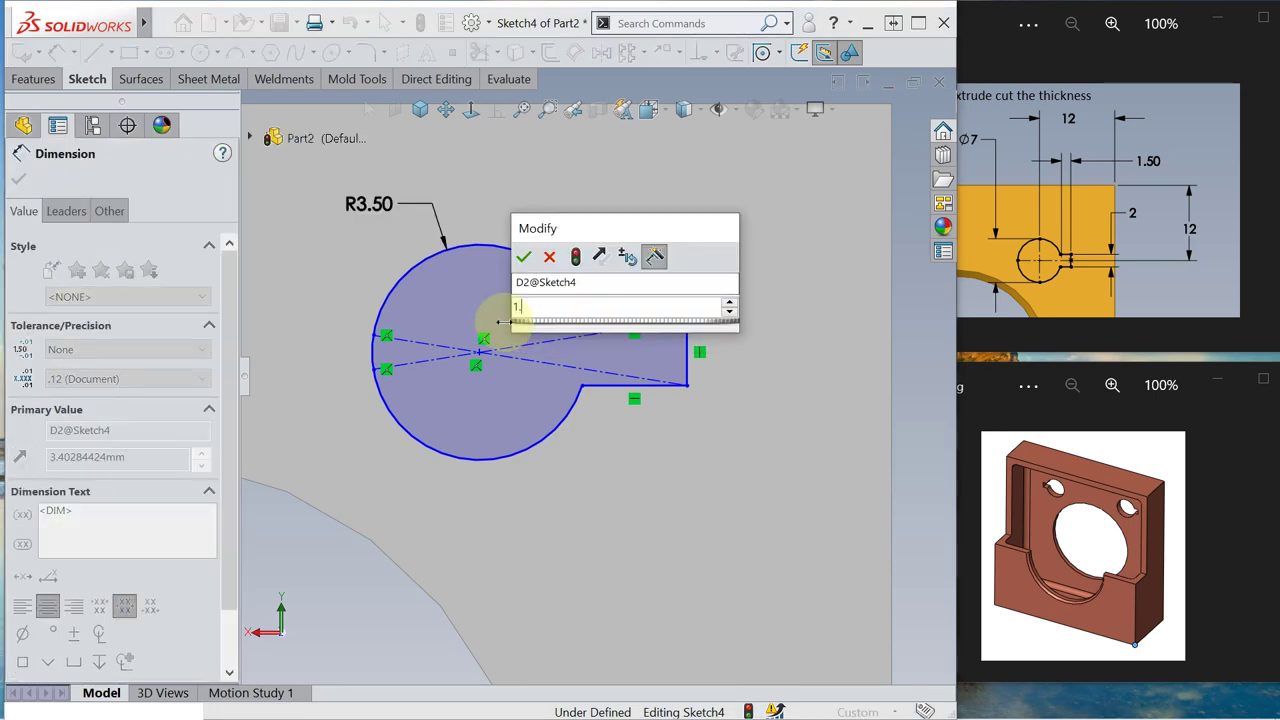
{"action": "type", "text": "5"}
{"action": "key", "text": "Return"}
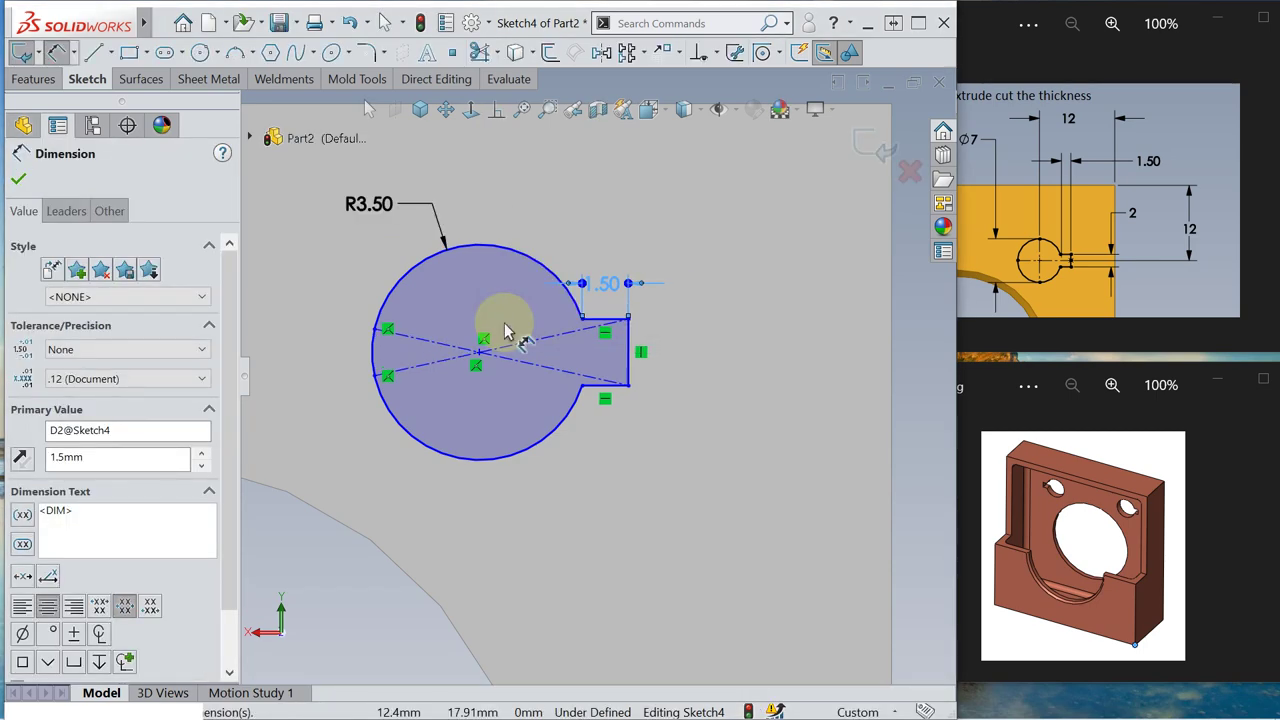
{"action": "left_click", "coordinate": [628, 343]}
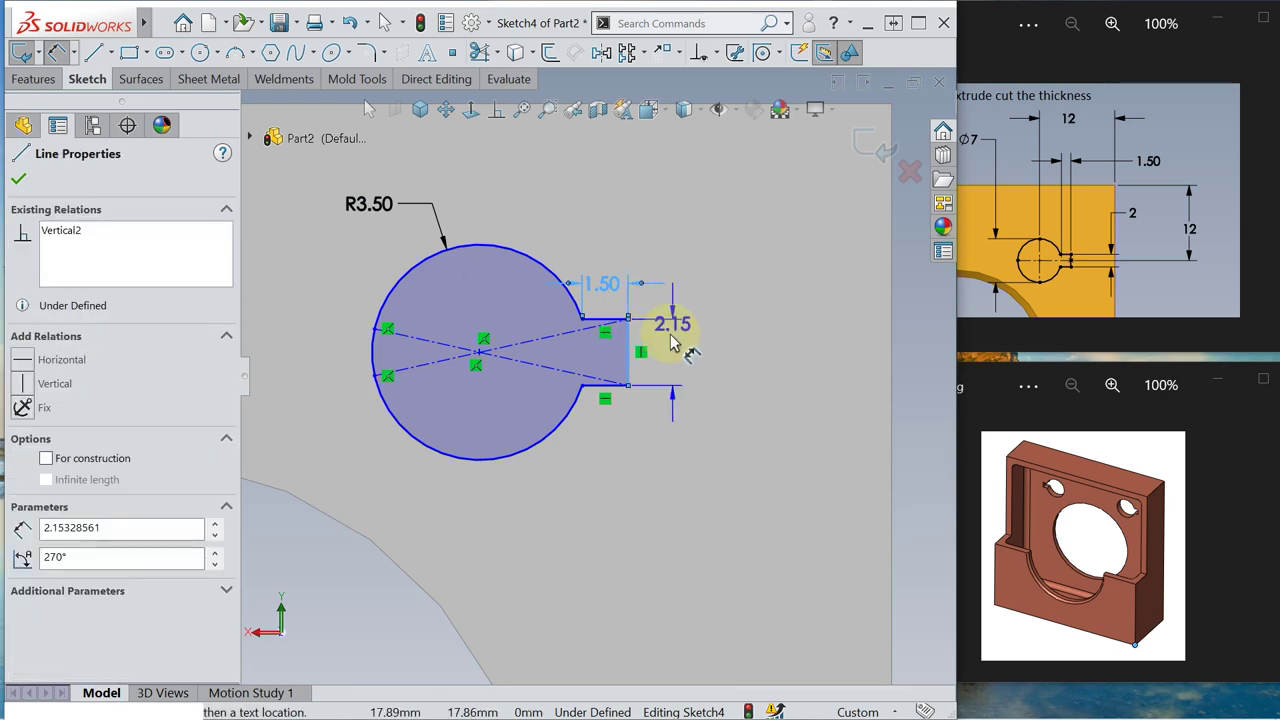
{"action": "left_click", "coordinate": [668, 345]}
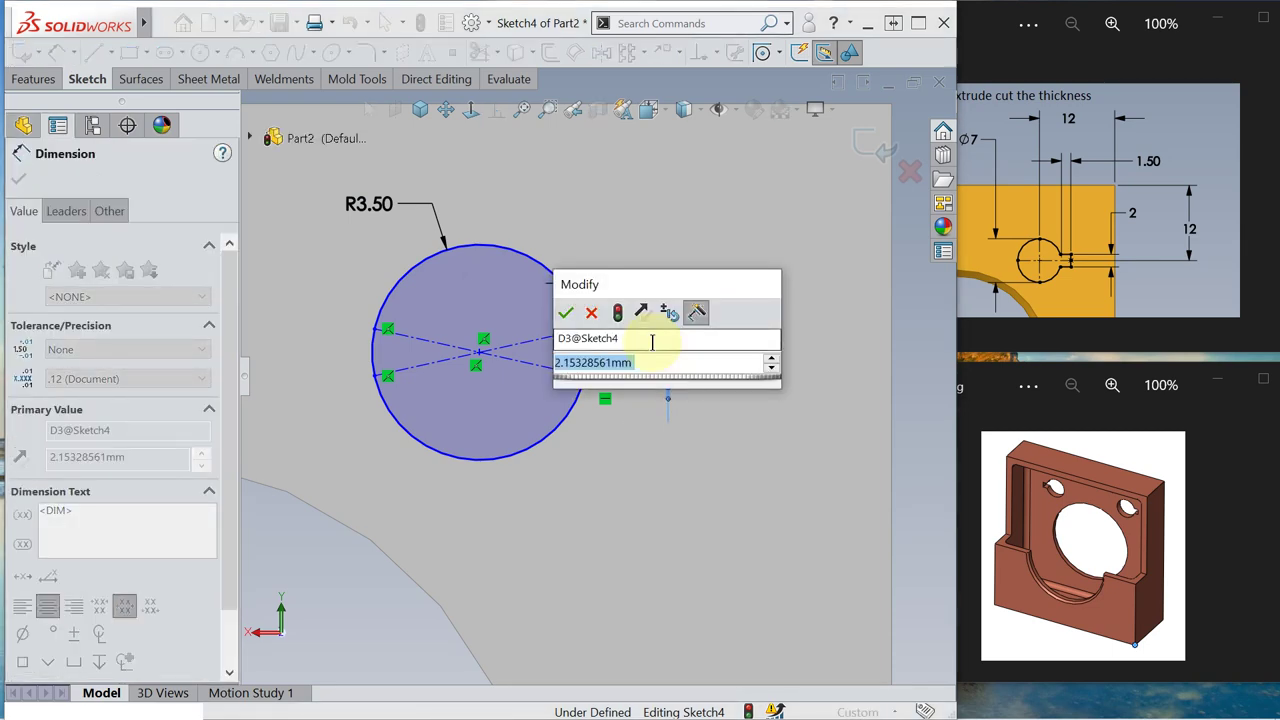
{"action": "type", "text": "2"}
{"action": "key", "text": "Return"}
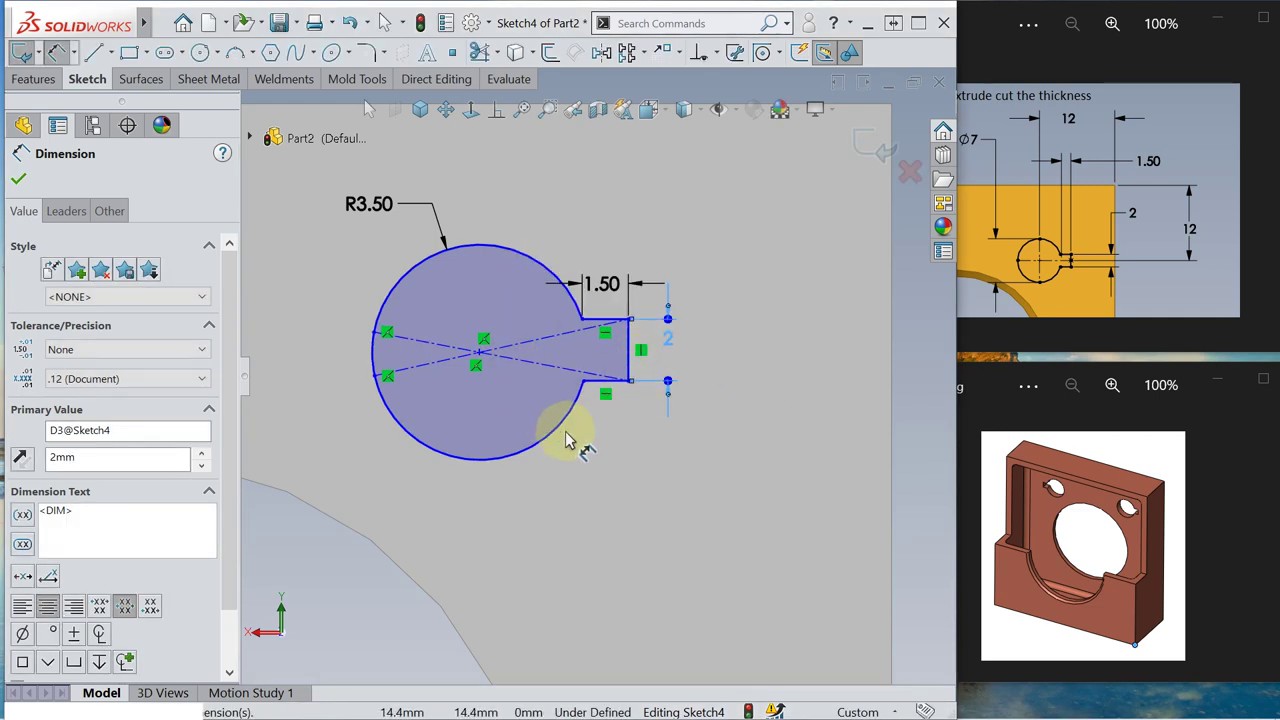
{"action": "scroll", "coordinate": [641, 449], "scroll_direction": "up", "scroll_amount": 1}
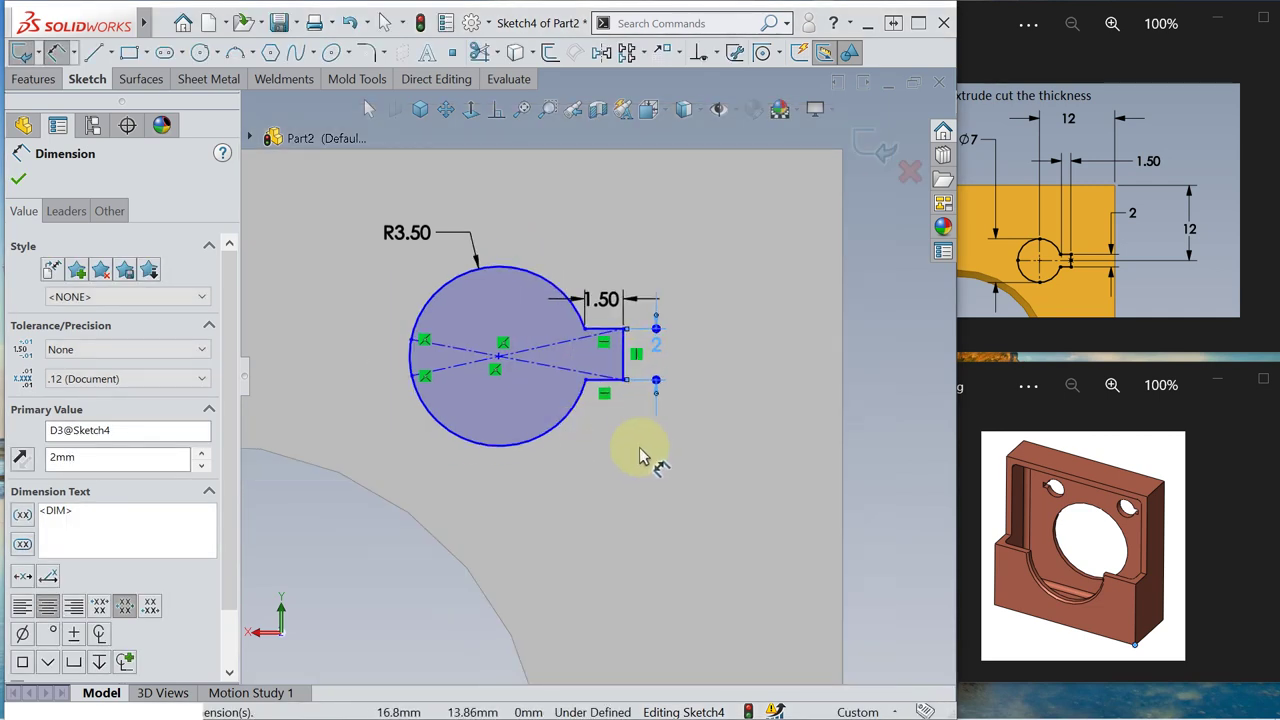
Step: Locate the keyhole centre 12 mm from the right edge and 12 mm below the top edge
{"action": "left_click", "coordinate": [499, 358]}
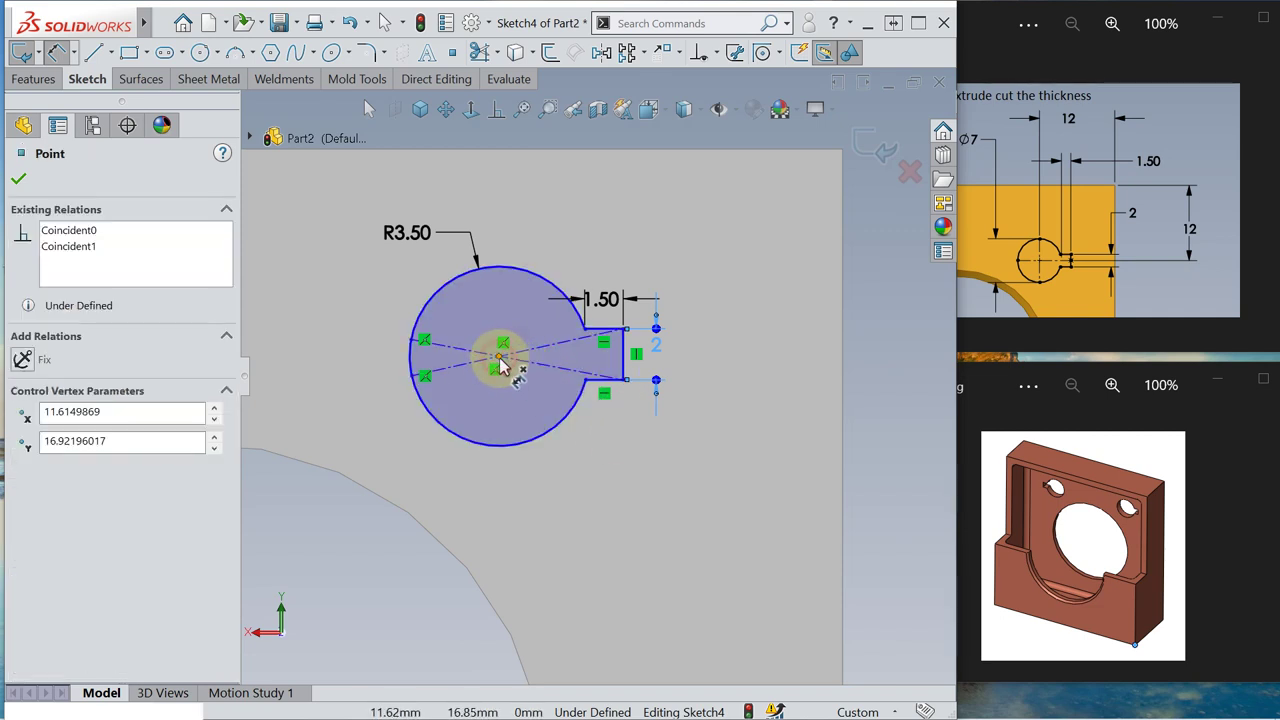
{"action": "left_click", "coordinate": [843, 383]}
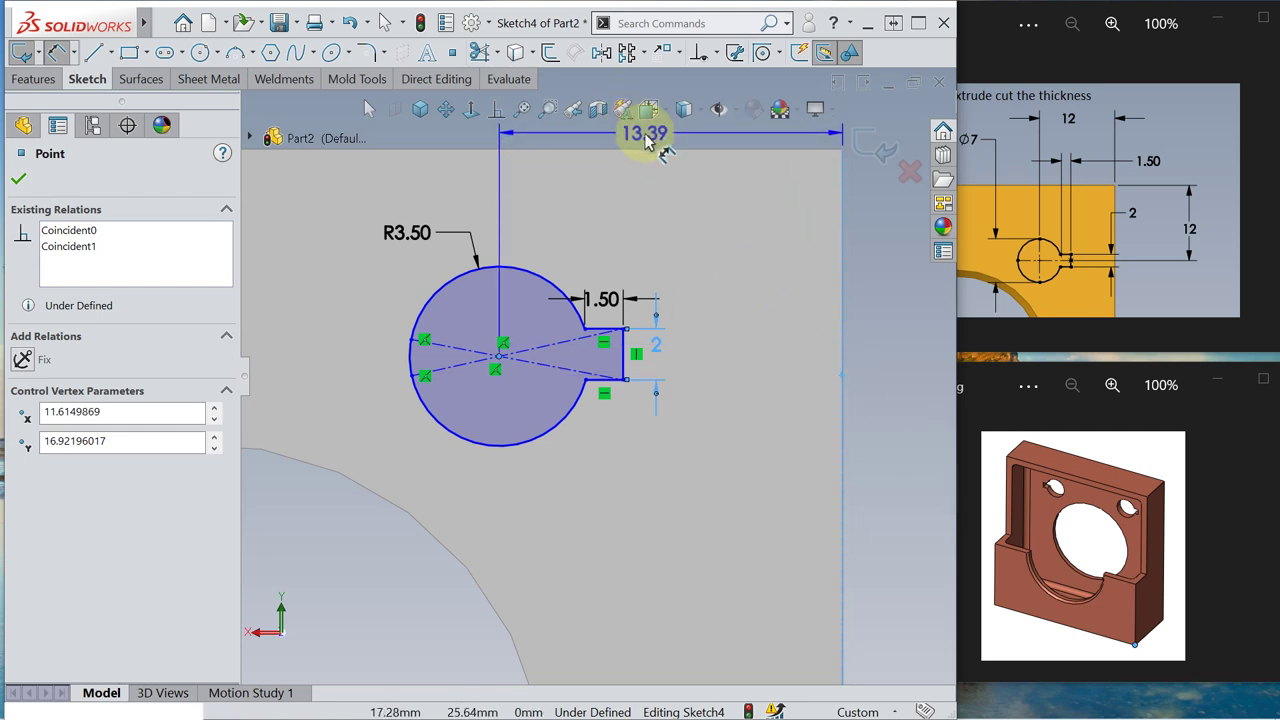
{"action": "left_click", "coordinate": [650, 140]}
{"action": "type", "text": "12"}
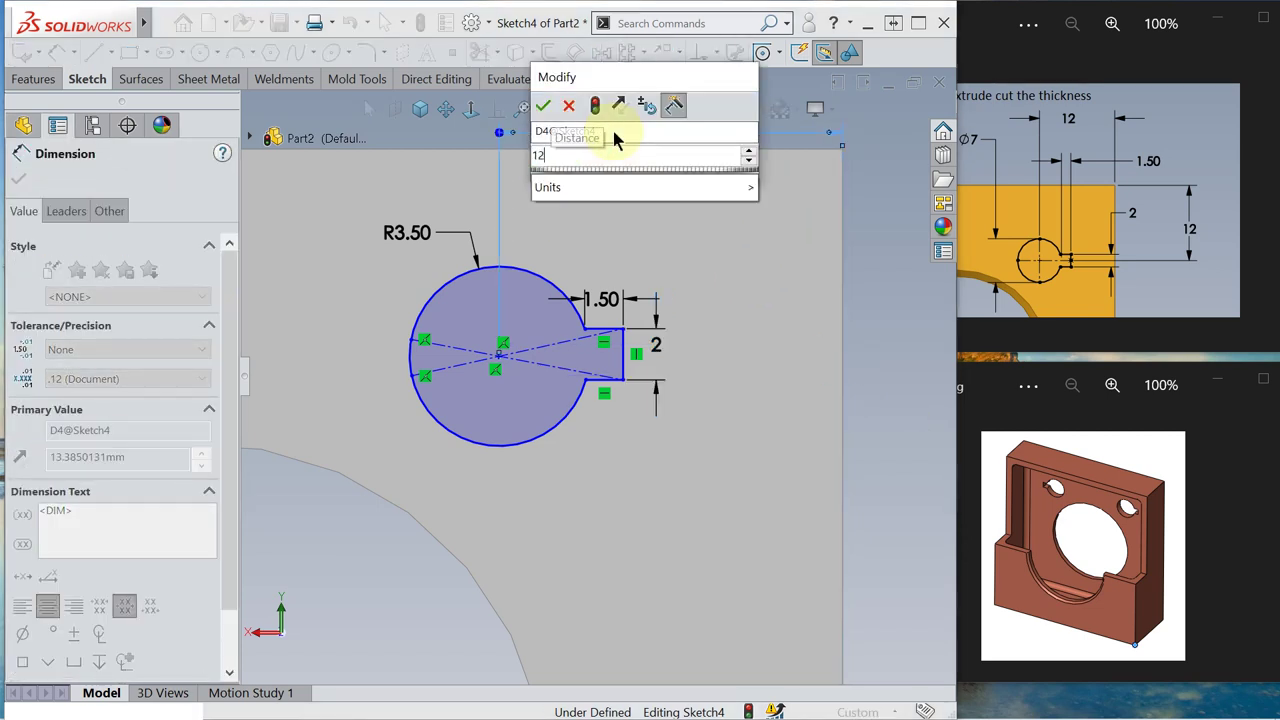
{"action": "key", "text": "Return"}
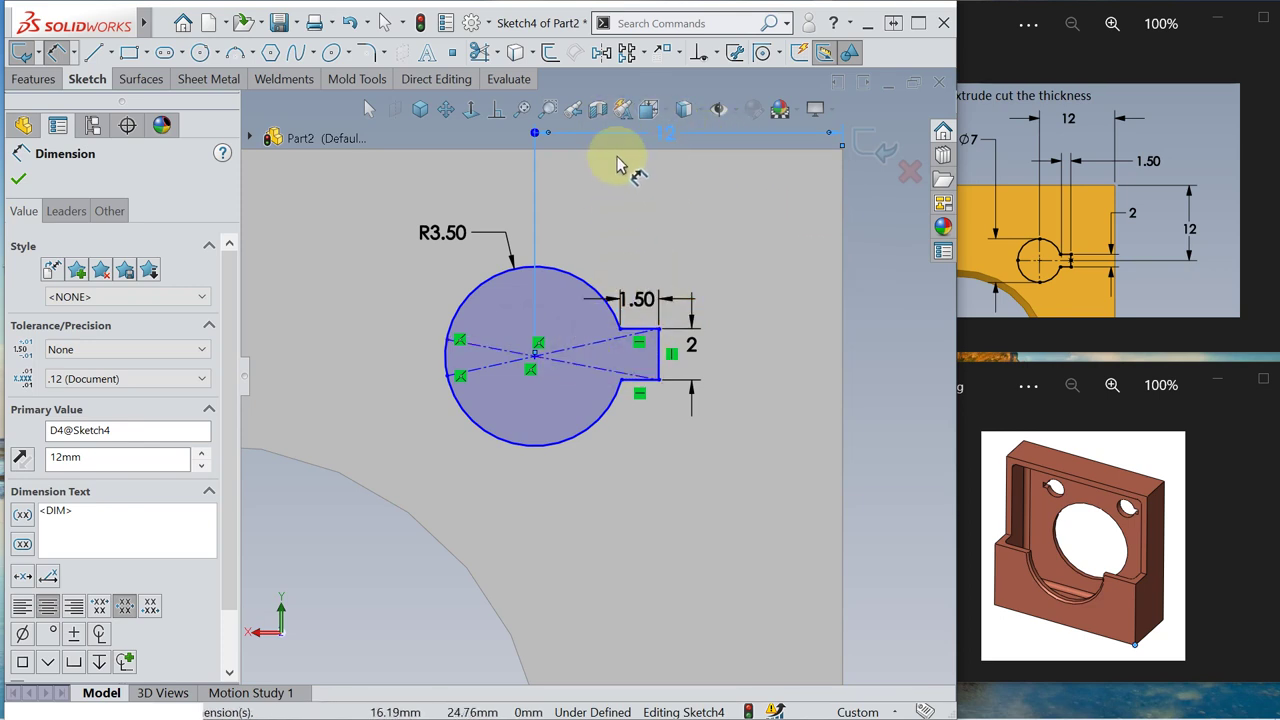
{"action": "left_click", "coordinate": [535, 355]}
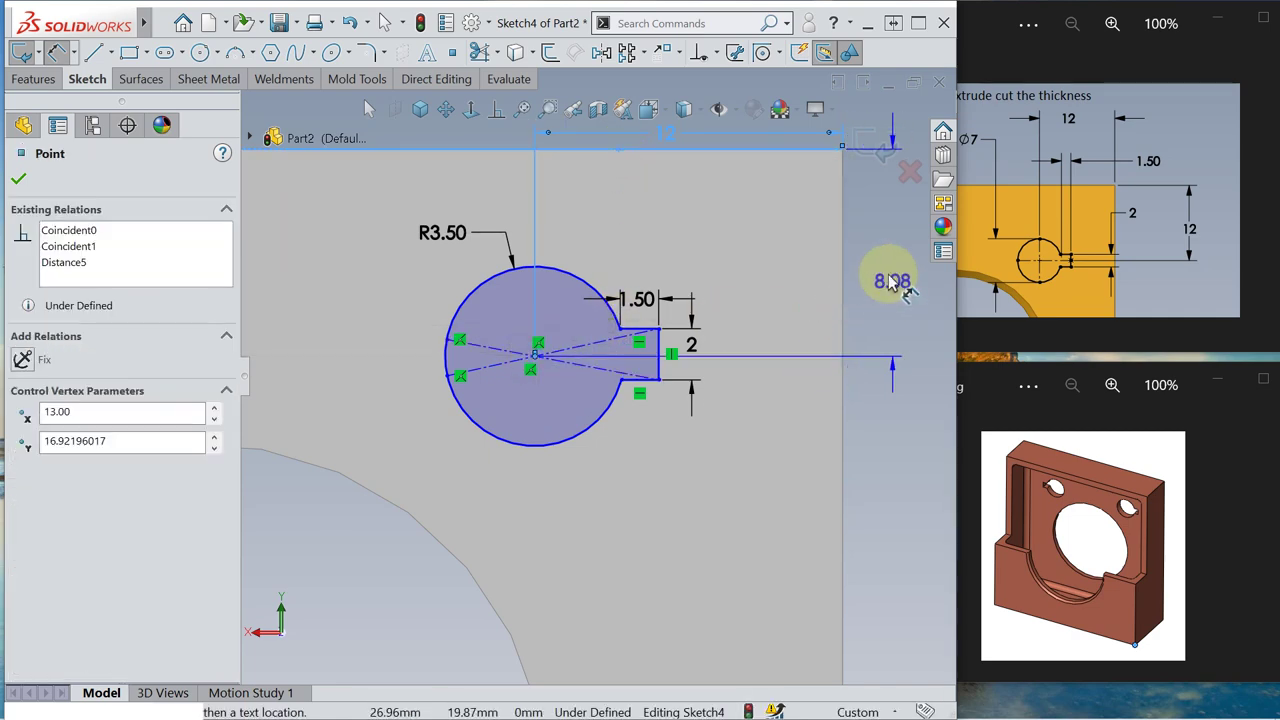
{"action": "left_click", "coordinate": [812, 283]}
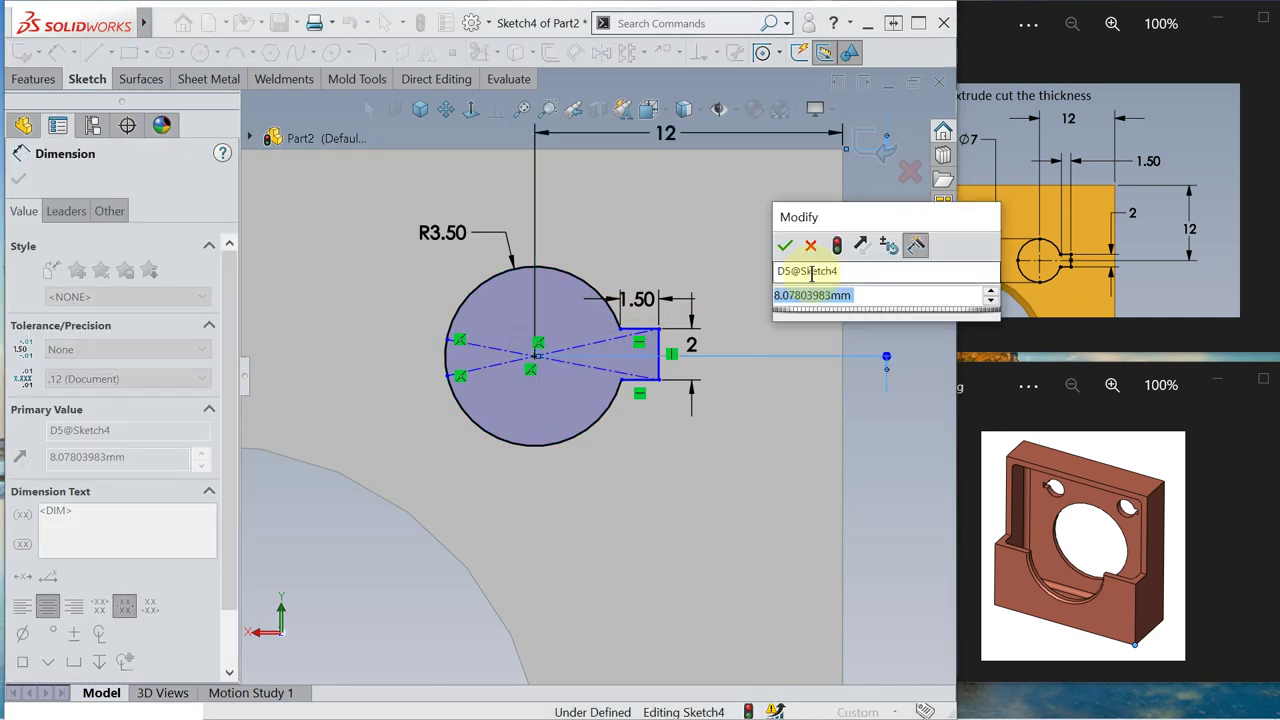
{"action": "type", "text": "12"}
{"action": "key", "text": "Return"}
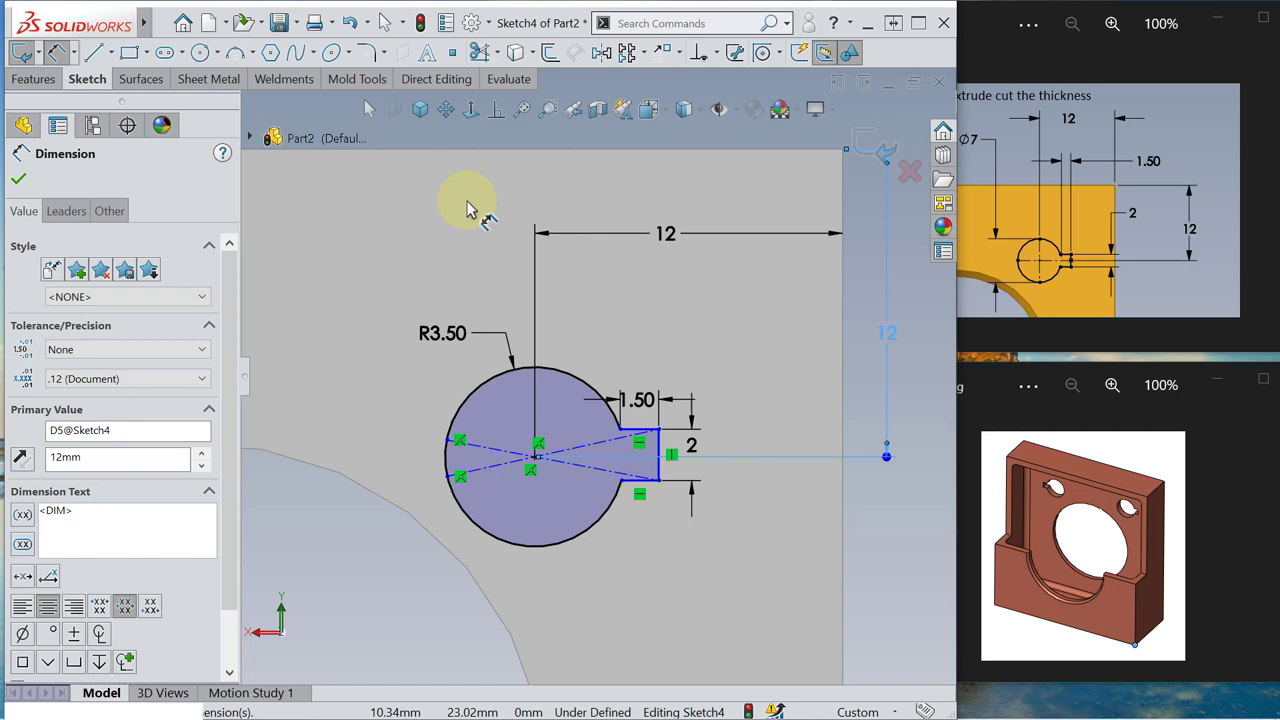
{"action": "key", "text": "Escape"}
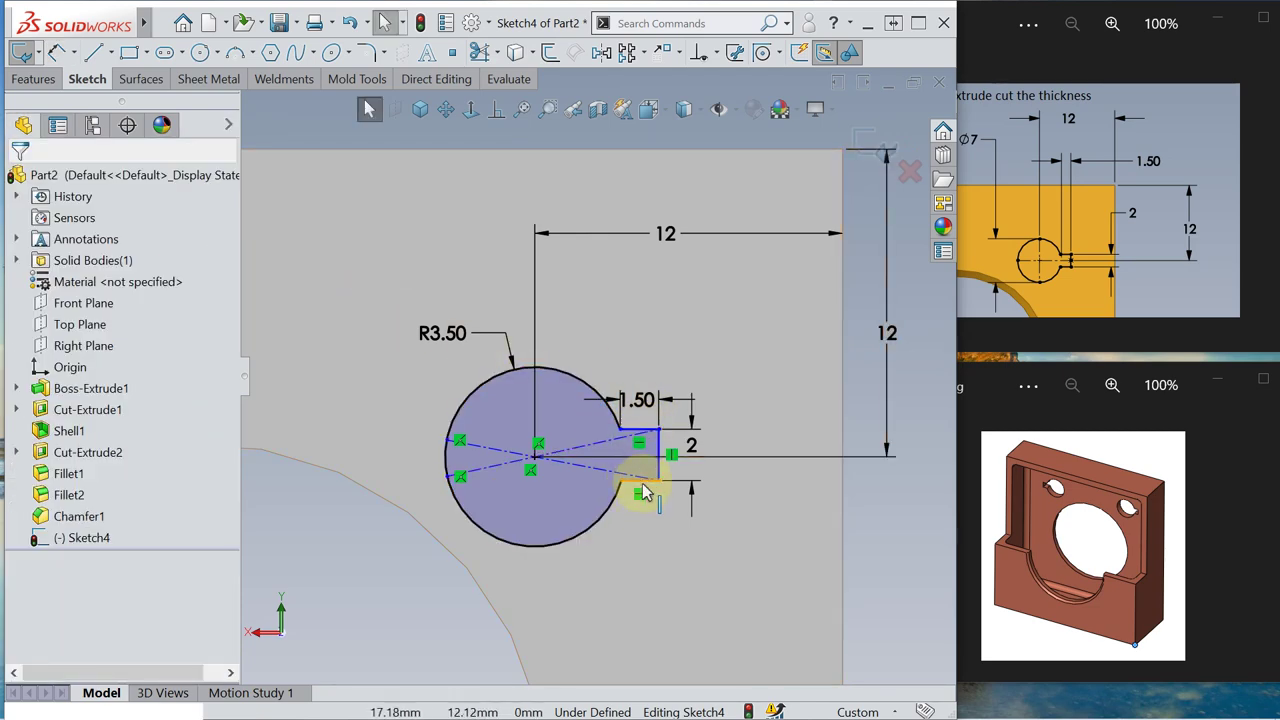
Step: Add a Vertical relation between the slot's two arc-junction points to fully define Sketch4
{"action": "scroll", "coordinate": [662, 516], "scroll_direction": "down", "scroll_amount": 3}
{"action": "scroll", "coordinate": [662, 515], "scroll_direction": "down", "scroll_amount": 2}
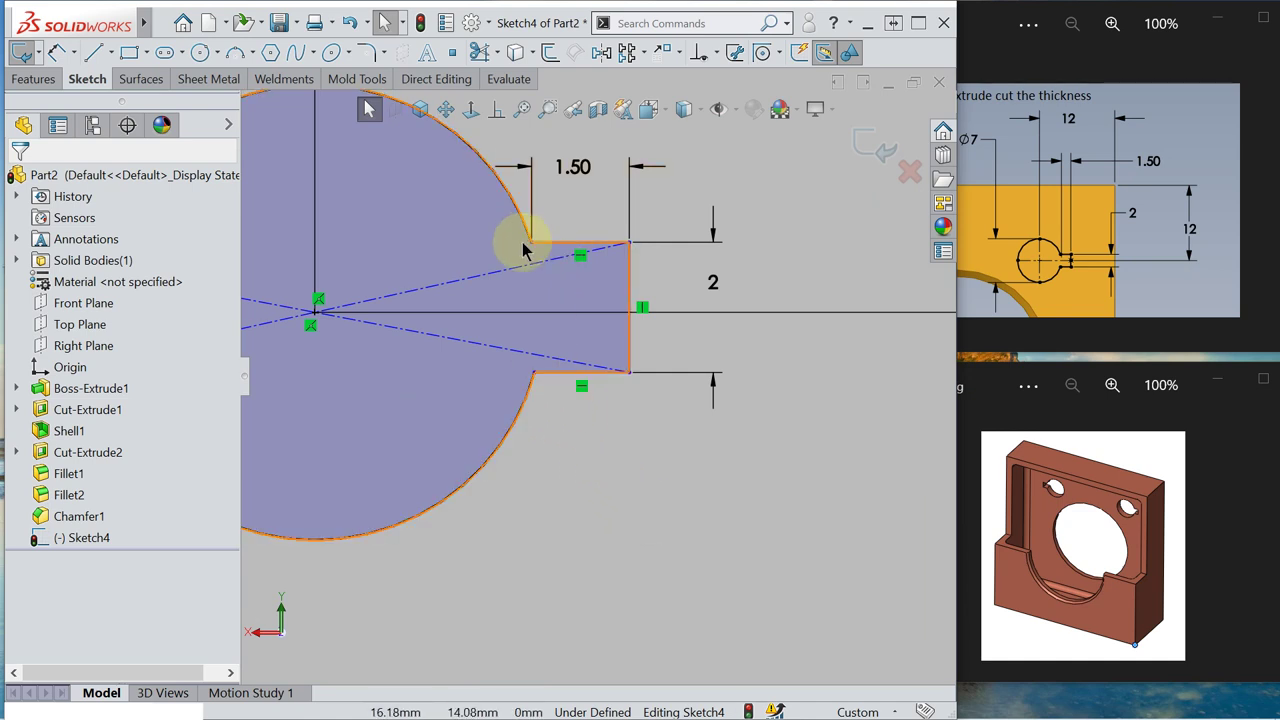
{"action": "left_click", "coordinate": [536, 379]}
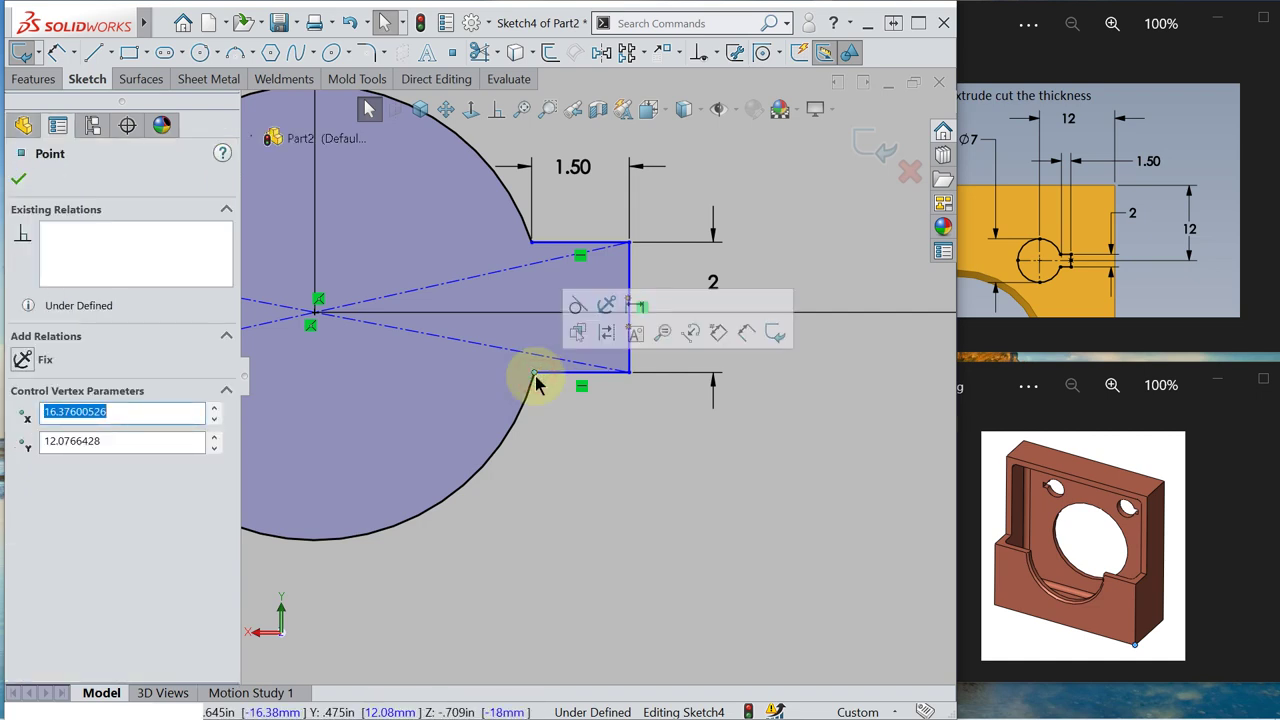
{"action": "left_click", "coordinate": [533, 243], "text": "ctrl"}
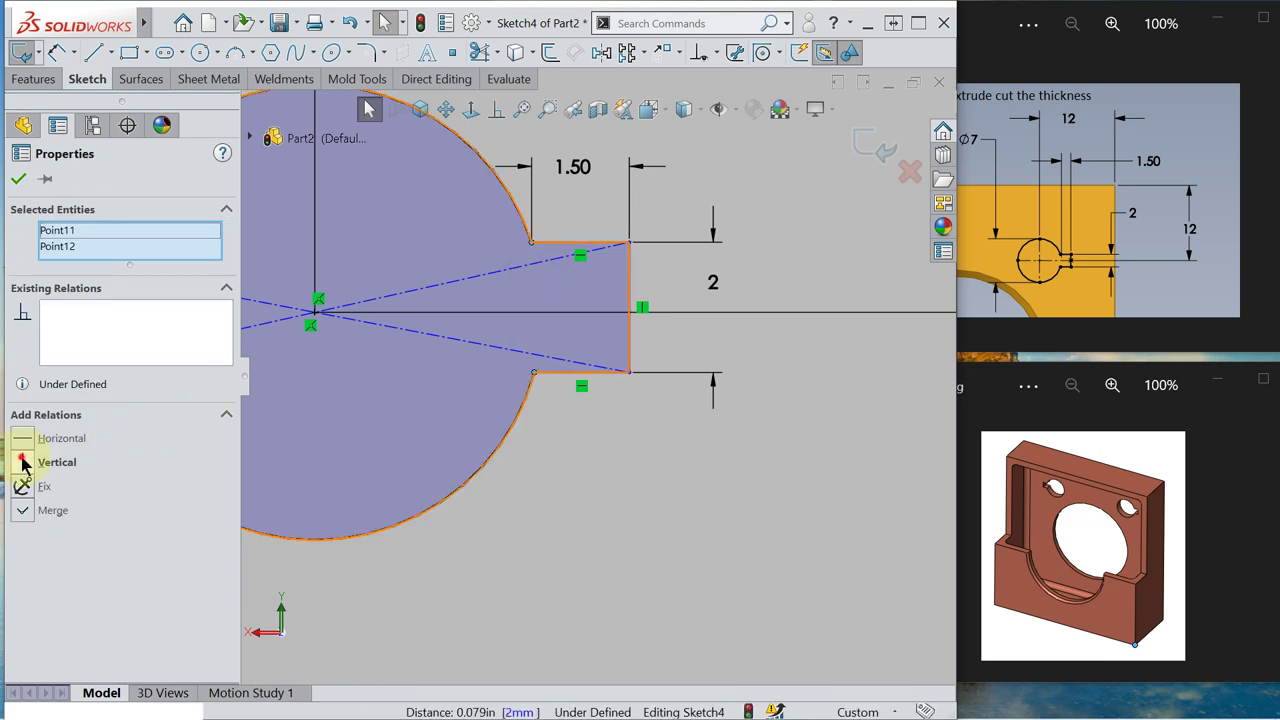
{"action": "left_click", "coordinate": [23, 463]}
{"action": "left_click", "coordinate": [18, 180]}
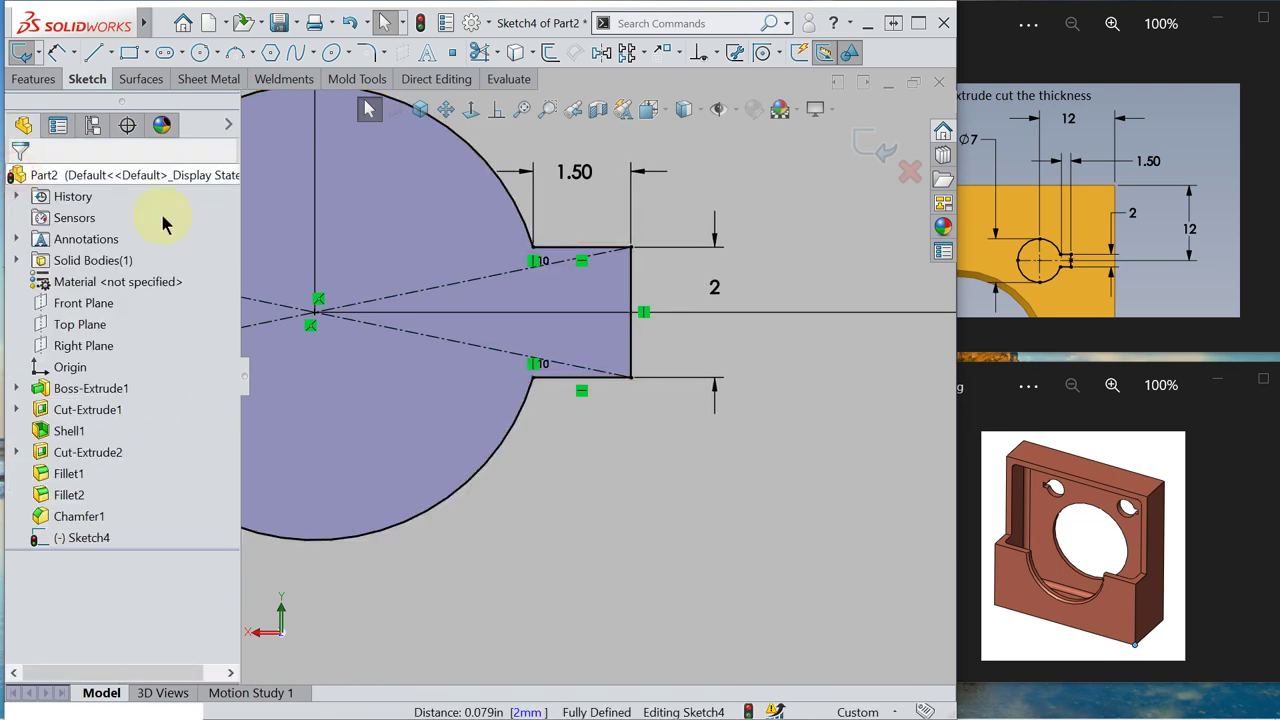
{"action": "scroll", "coordinate": [443, 449], "scroll_direction": "up", "scroll_amount": 3}
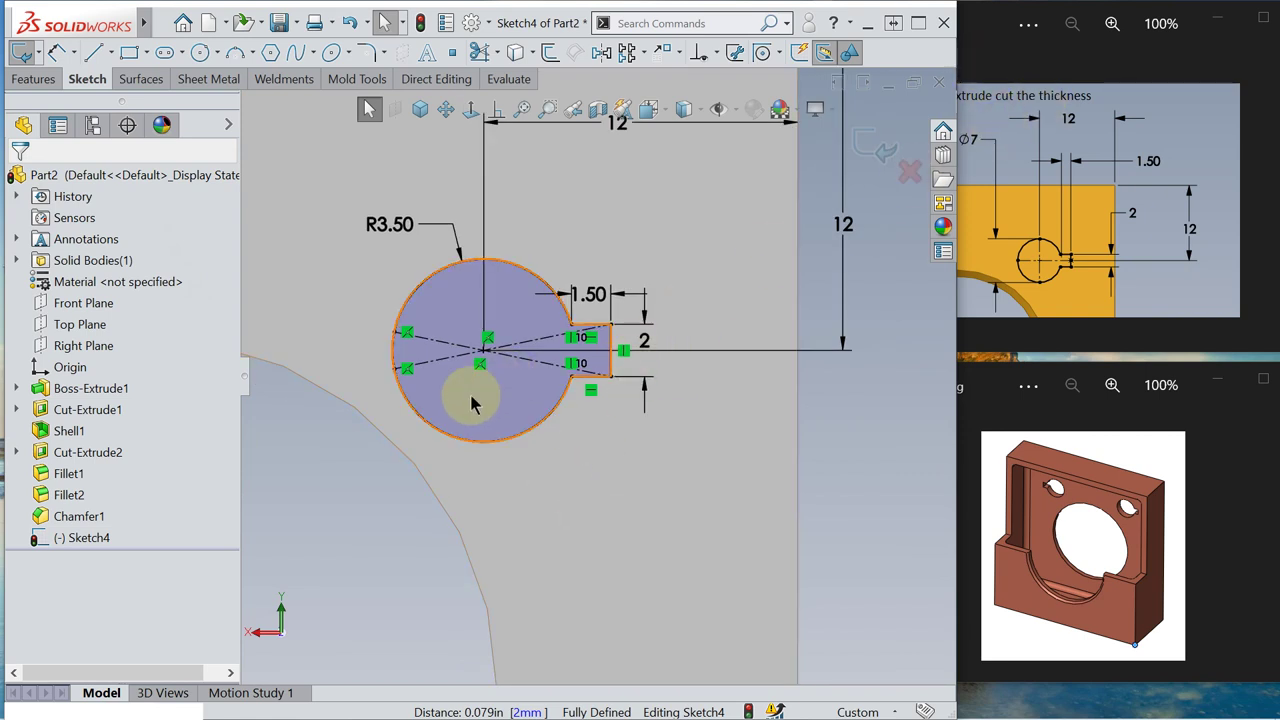
Step: Exit the keyhole sketch and extrude-cut it Blind 10 mm deep as Cut-Extrude3
{"action": "scroll", "coordinate": [473, 403], "scroll_direction": "up", "scroll_amount": 8}
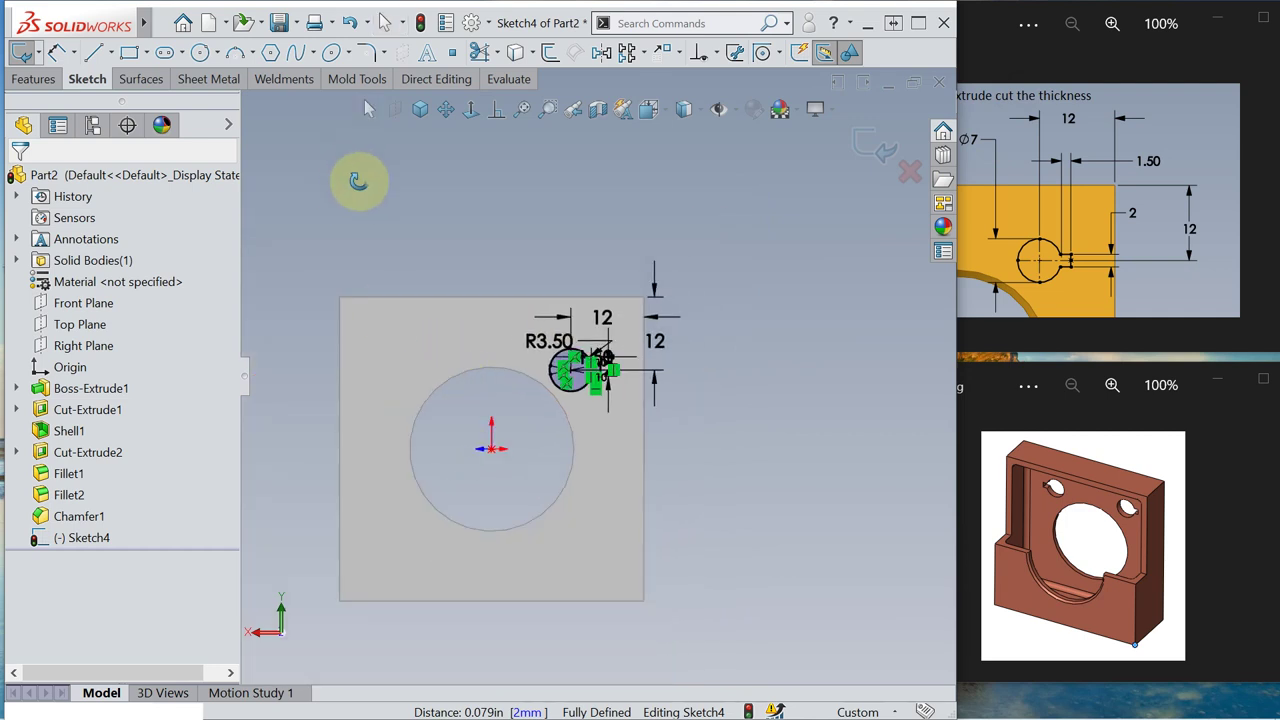
{"action": "middle_click_drag", "start_coordinate": [358, 181], "coordinate": [449, 211]}
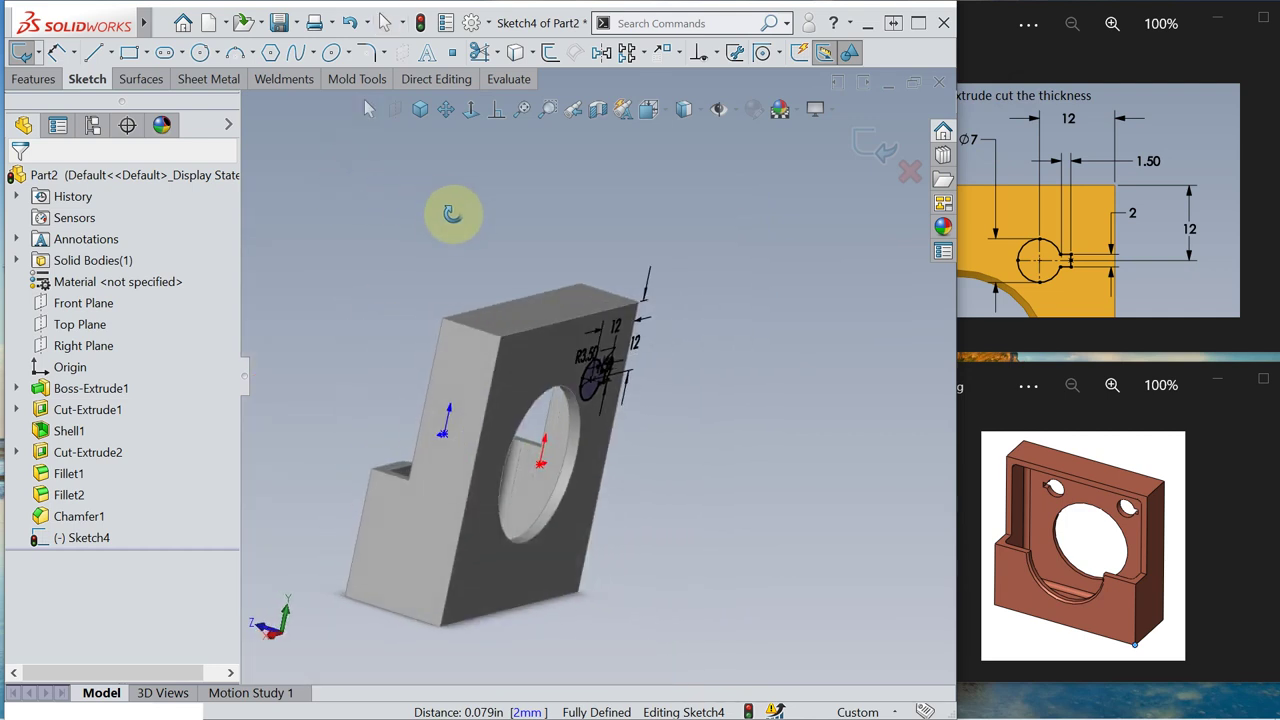
{"action": "left_click", "coordinate": [873, 145]}
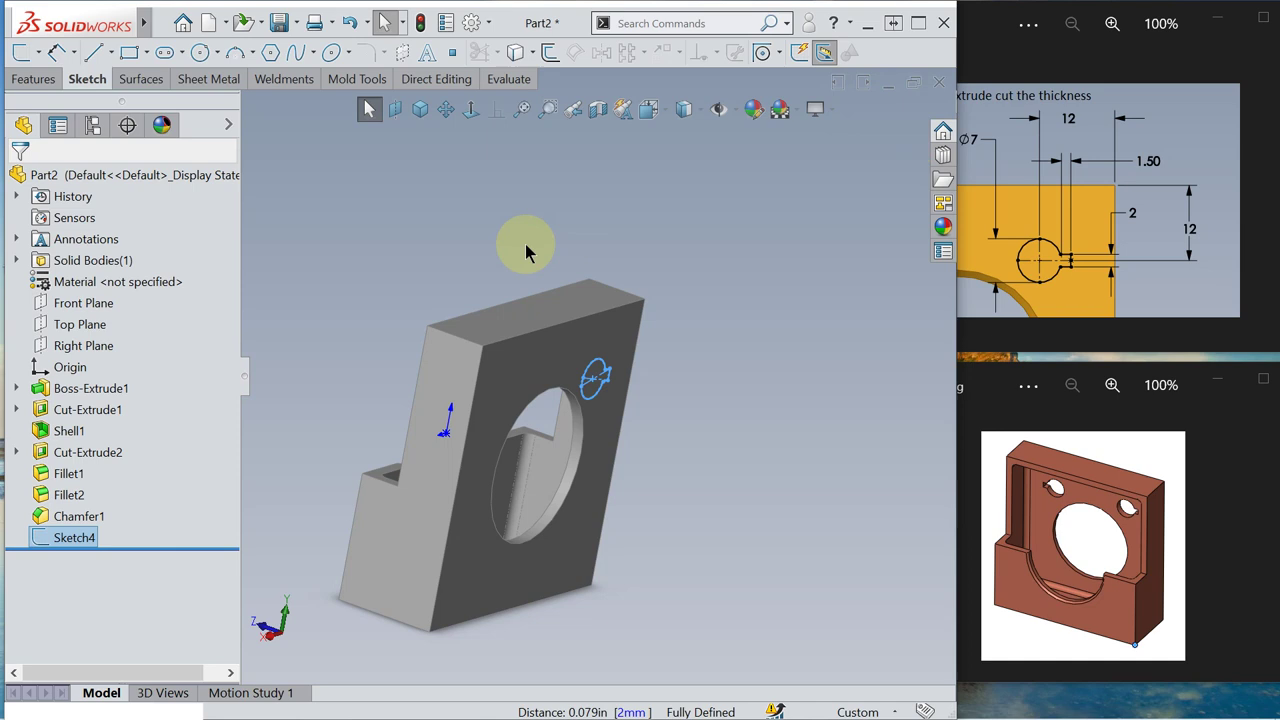
{"action": "key", "text": "s"}
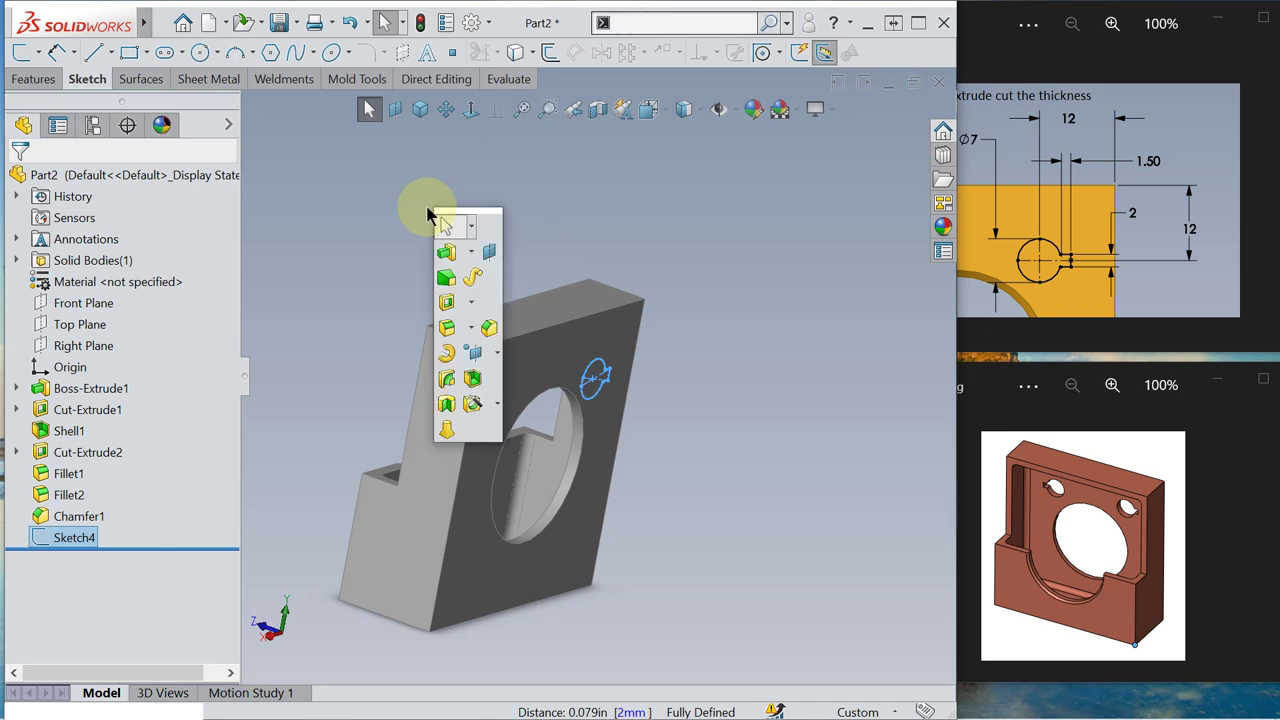
{"action": "left_click", "coordinate": [447, 305]}
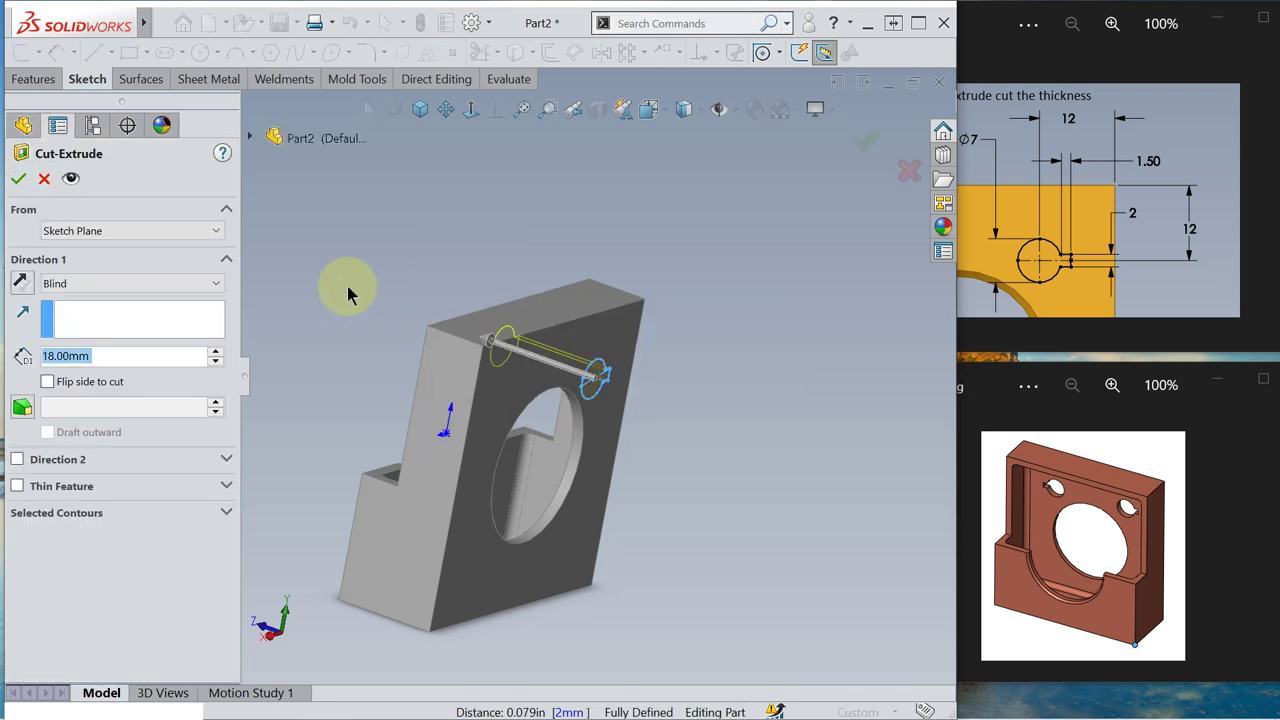
{"action": "middle_click_drag", "start_coordinate": [347, 286], "coordinate": [409, 337]}
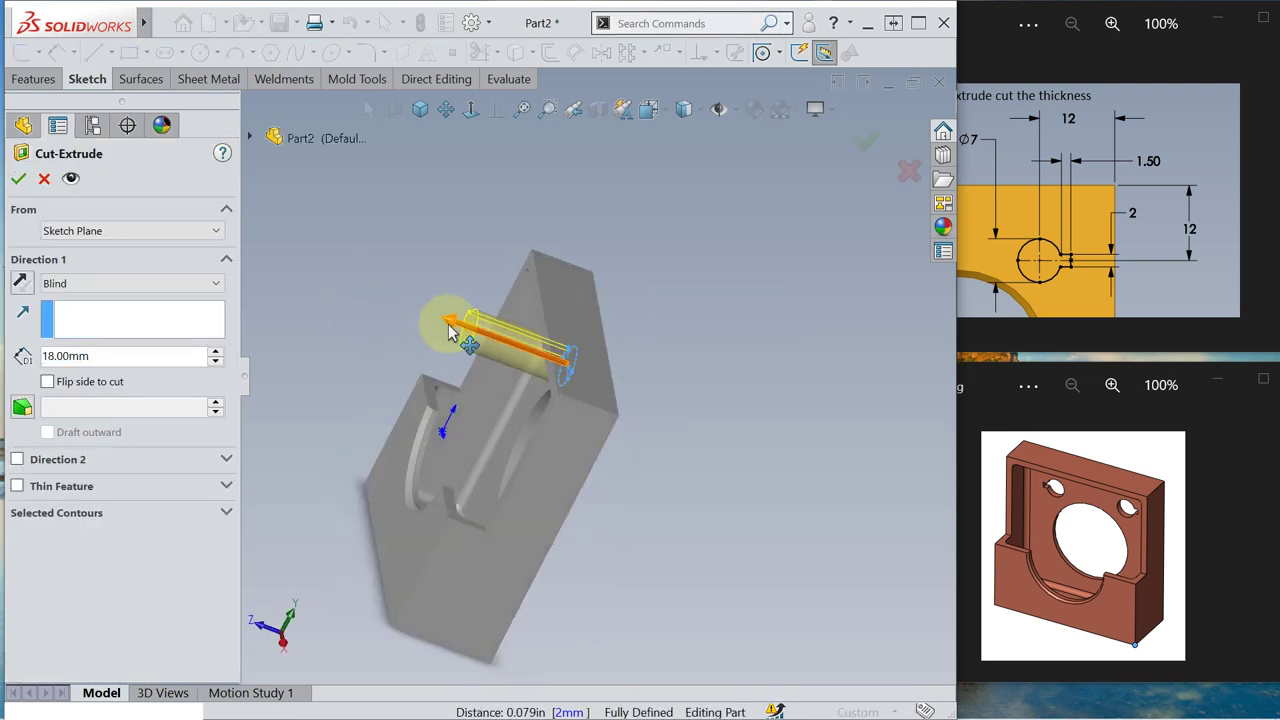
{"action": "left_click_drag", "start_coordinate": [443, 323], "coordinate": [512, 358]}
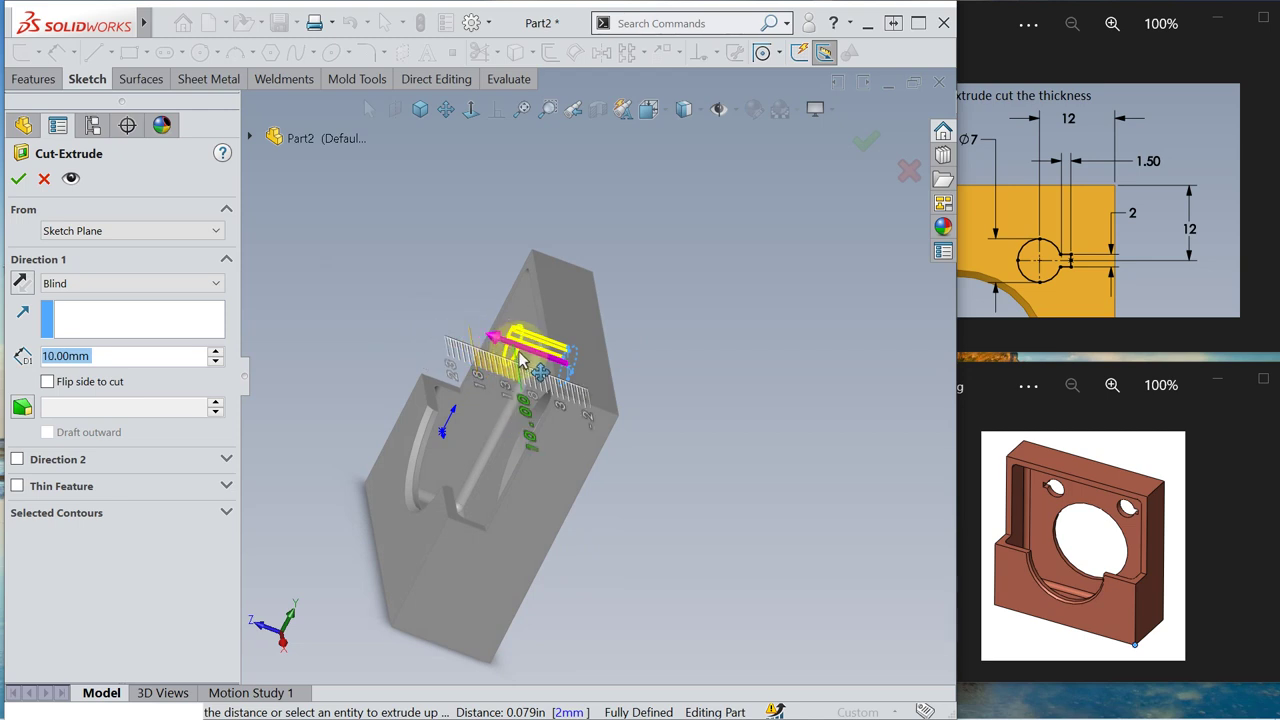
{"action": "left_click", "coordinate": [332, 300]}
{"action": "left_click", "coordinate": [640, 348]}
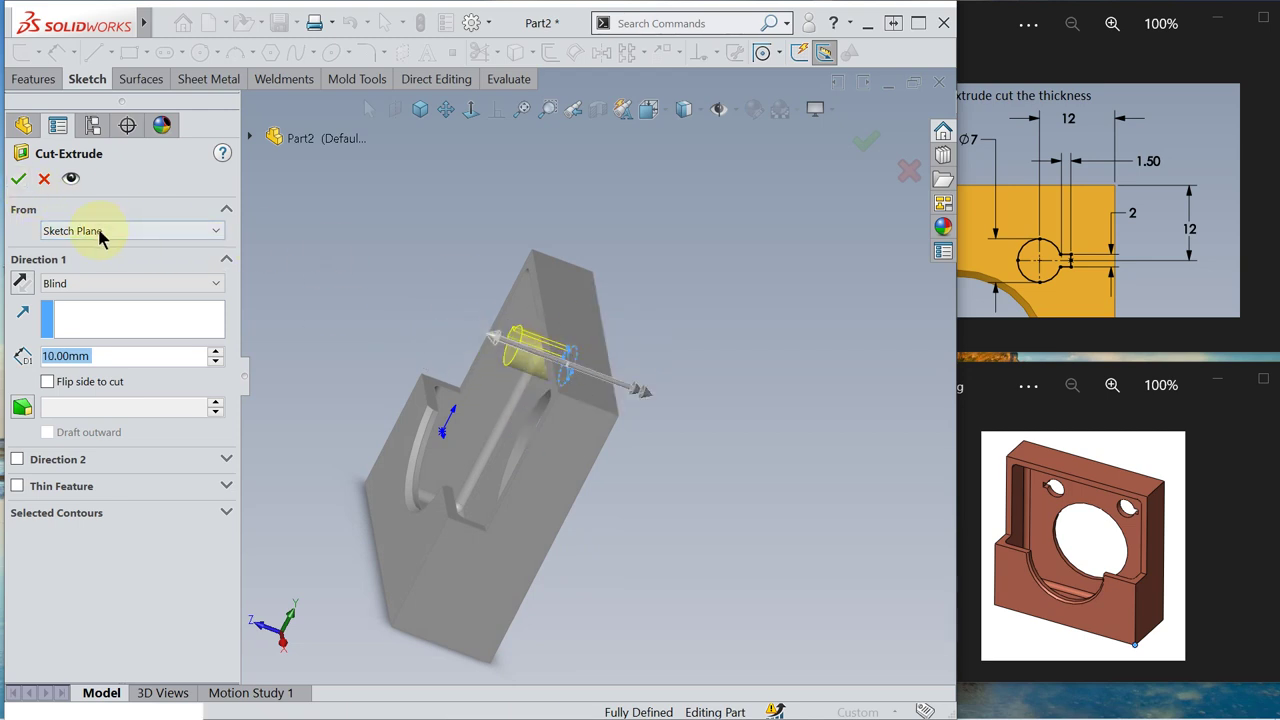
{"action": "left_click", "coordinate": [19, 178]}
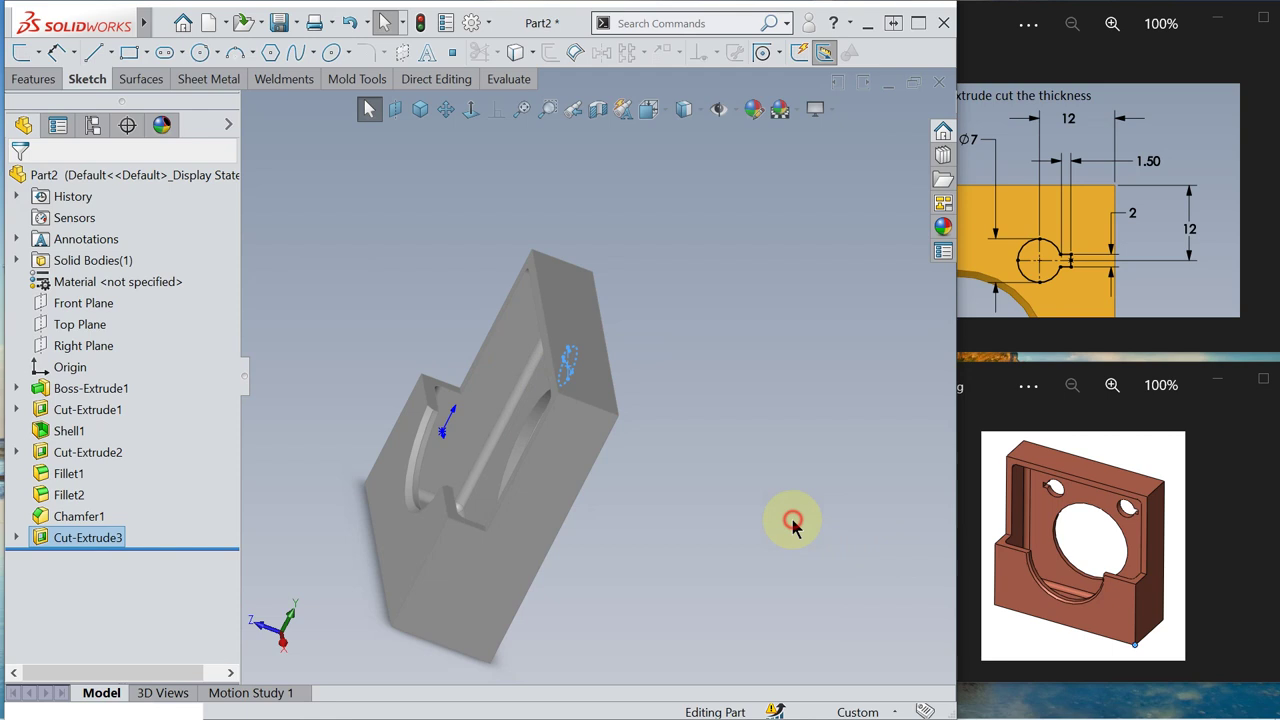
Step: Inspect the new cut, return the bracket to Isometric view, and show the Features commands
{"action": "middle_click_drag", "start_coordinate": [786, 523], "coordinate": [631, 417]}
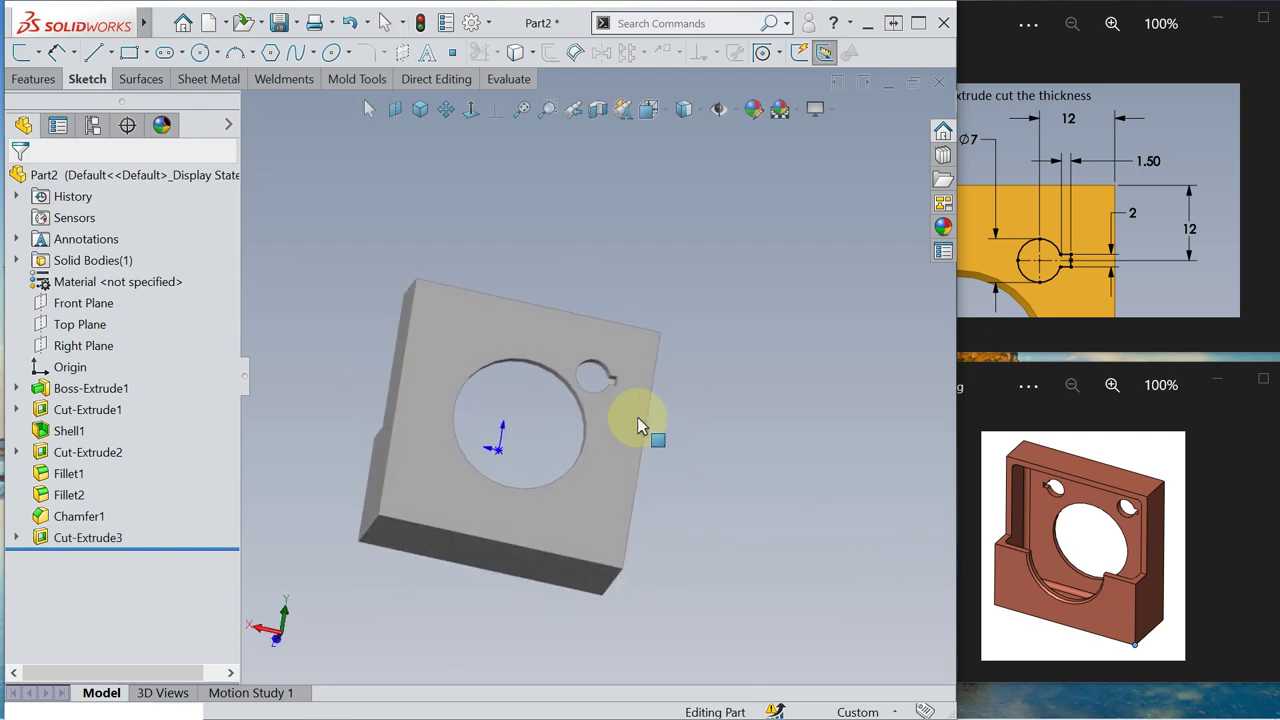
{"action": "left_click", "coordinate": [418, 116]}
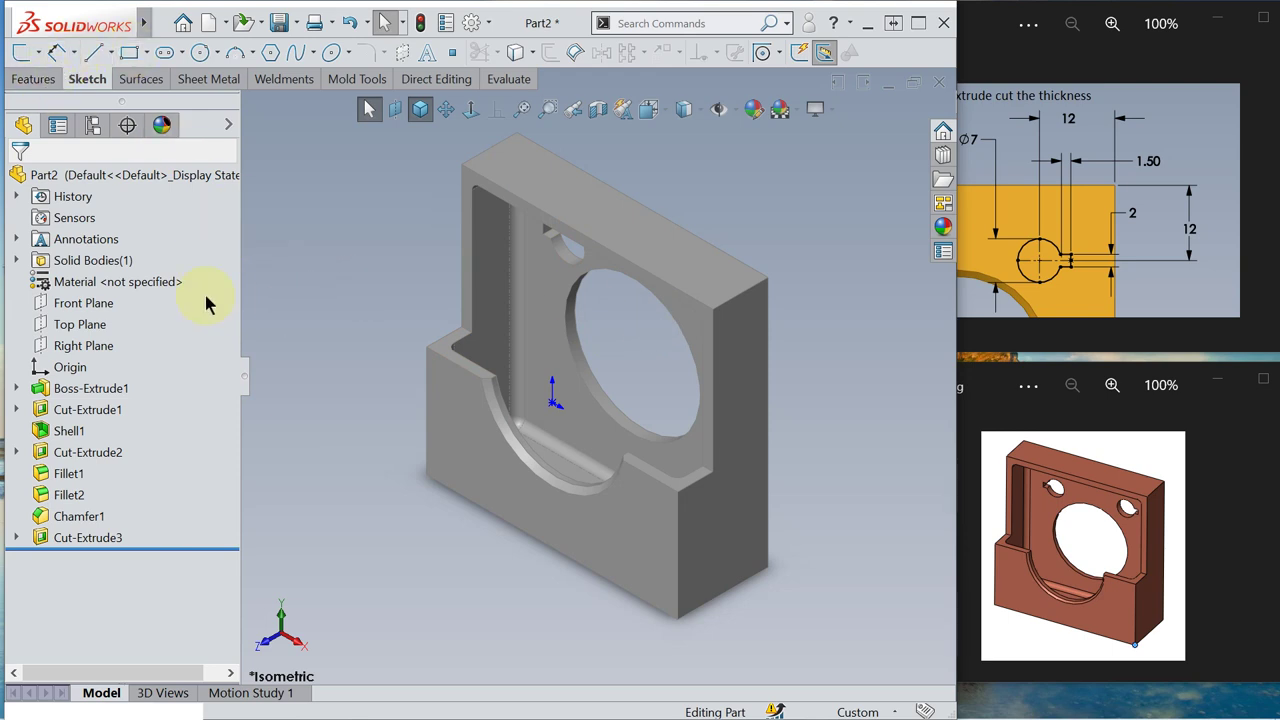
{"action": "left_click", "coordinate": [327, 318]}
{"action": "key", "text": "s"}
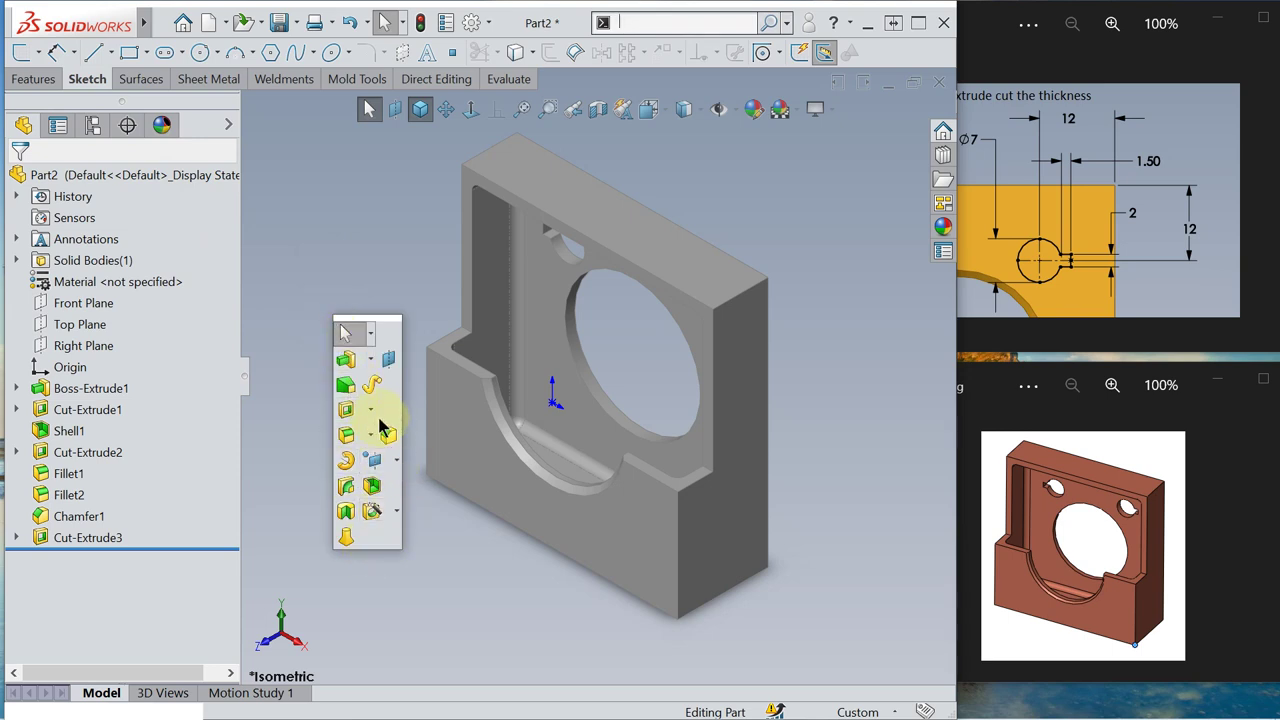
{"action": "left_click", "coordinate": [38, 80]}
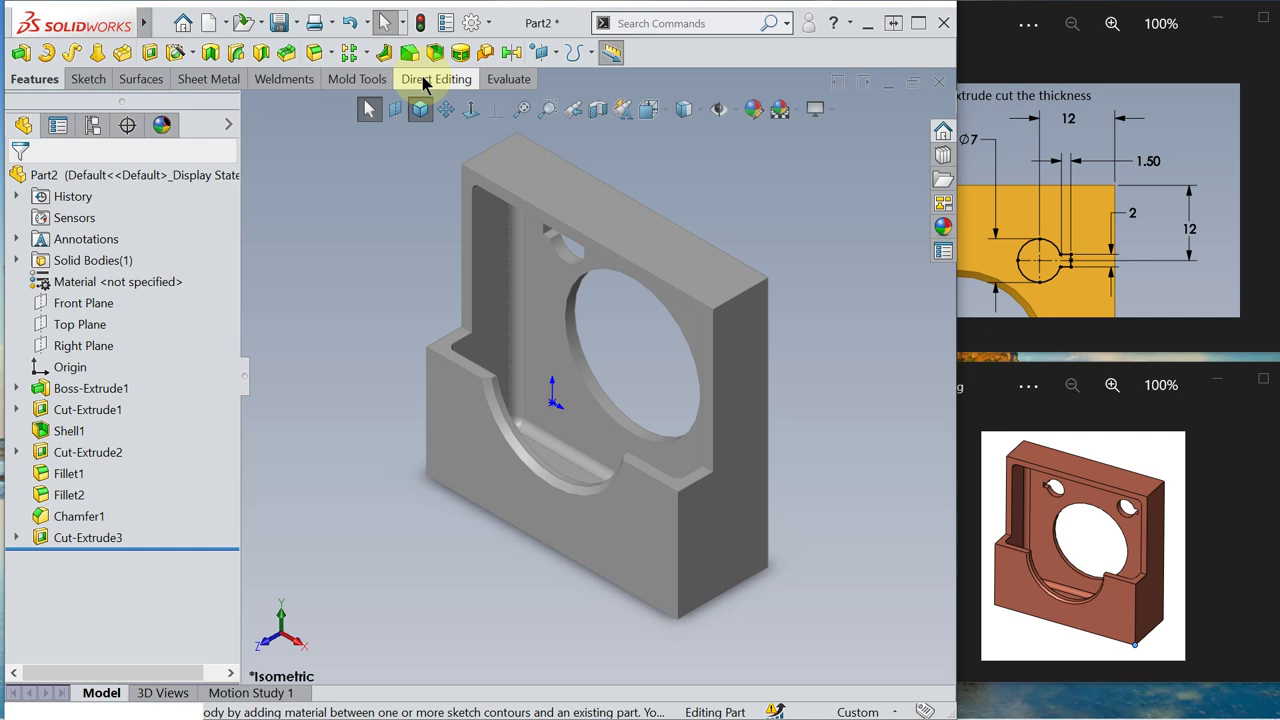
Step: Mirror Cut-Extrude3 across the Right Plane, creating Mirror1 with a second keyhole
{"action": "left_click", "coordinate": [508, 54]}
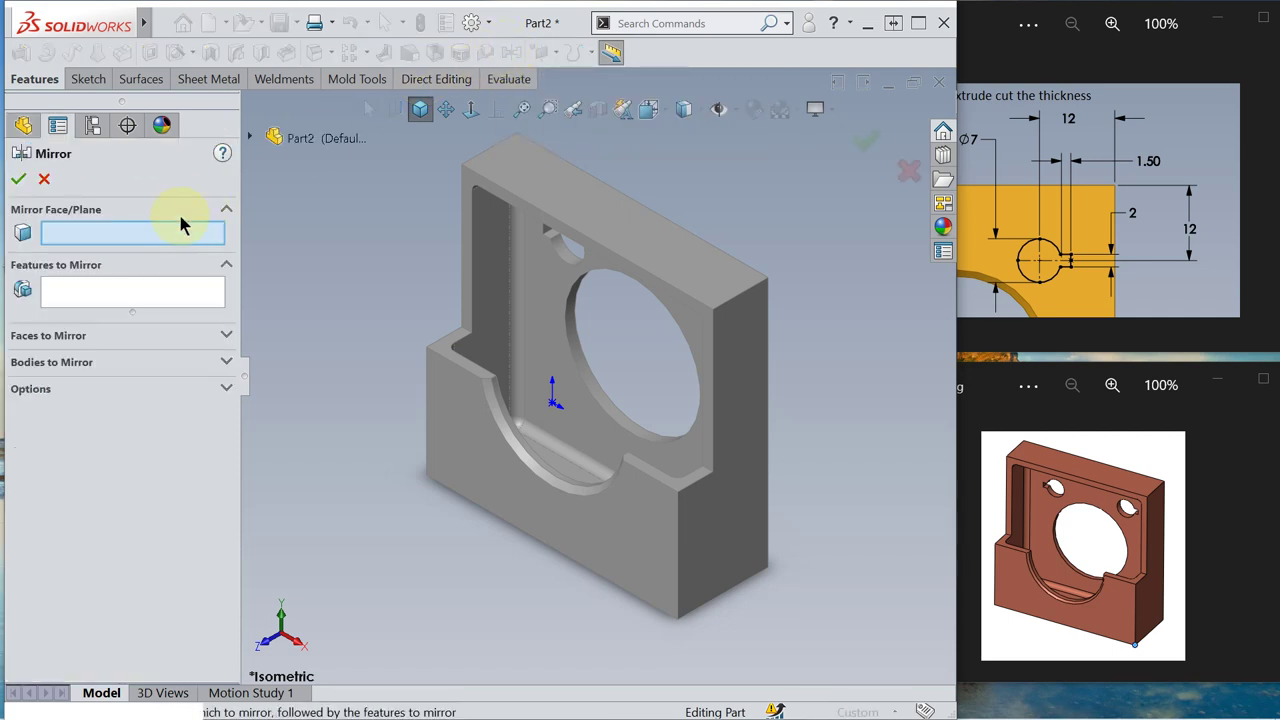
{"action": "left_click", "coordinate": [248, 140]}
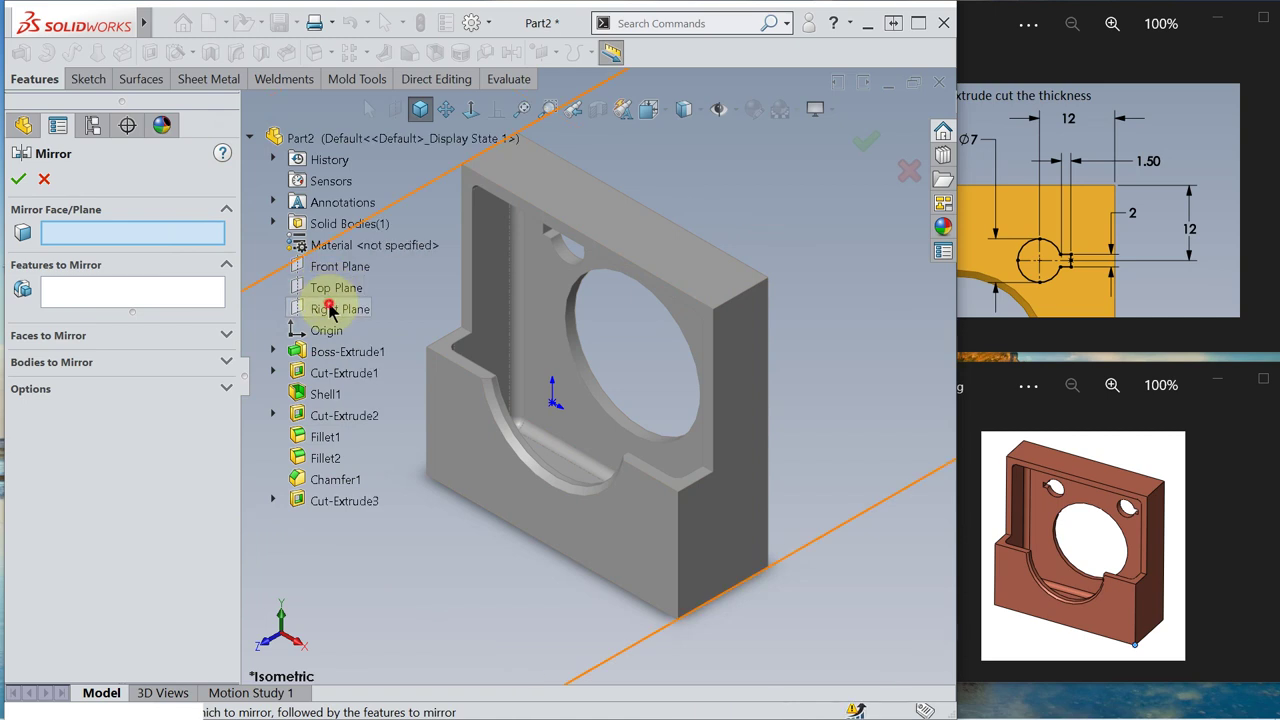
{"action": "left_click", "coordinate": [330, 309]}
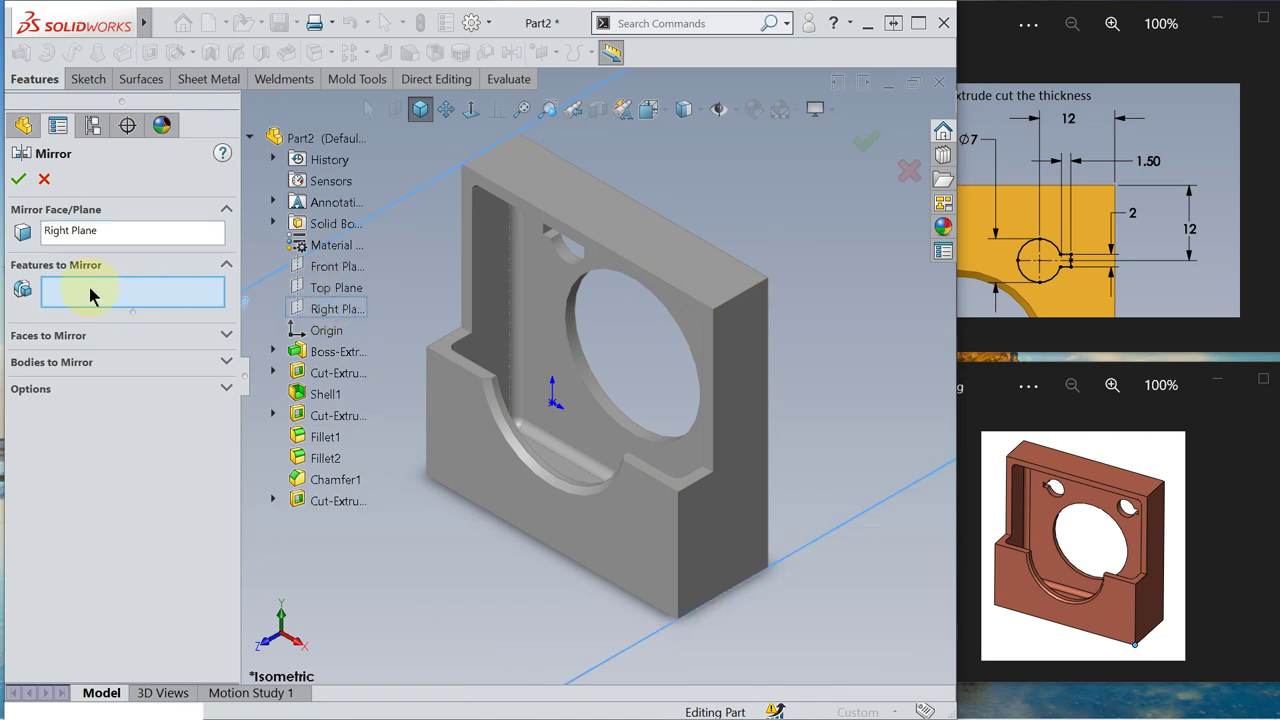
{"action": "left_click", "coordinate": [310, 503]}
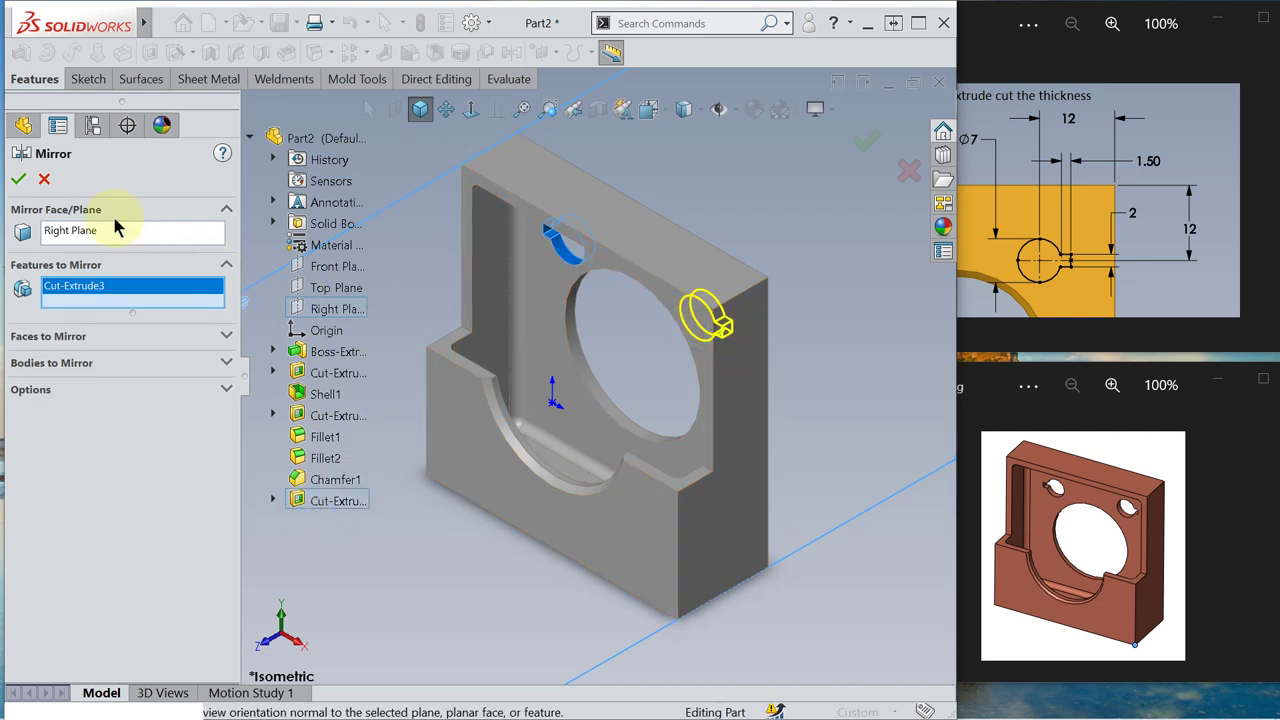
{"action": "left_click", "coordinate": [20, 180]}
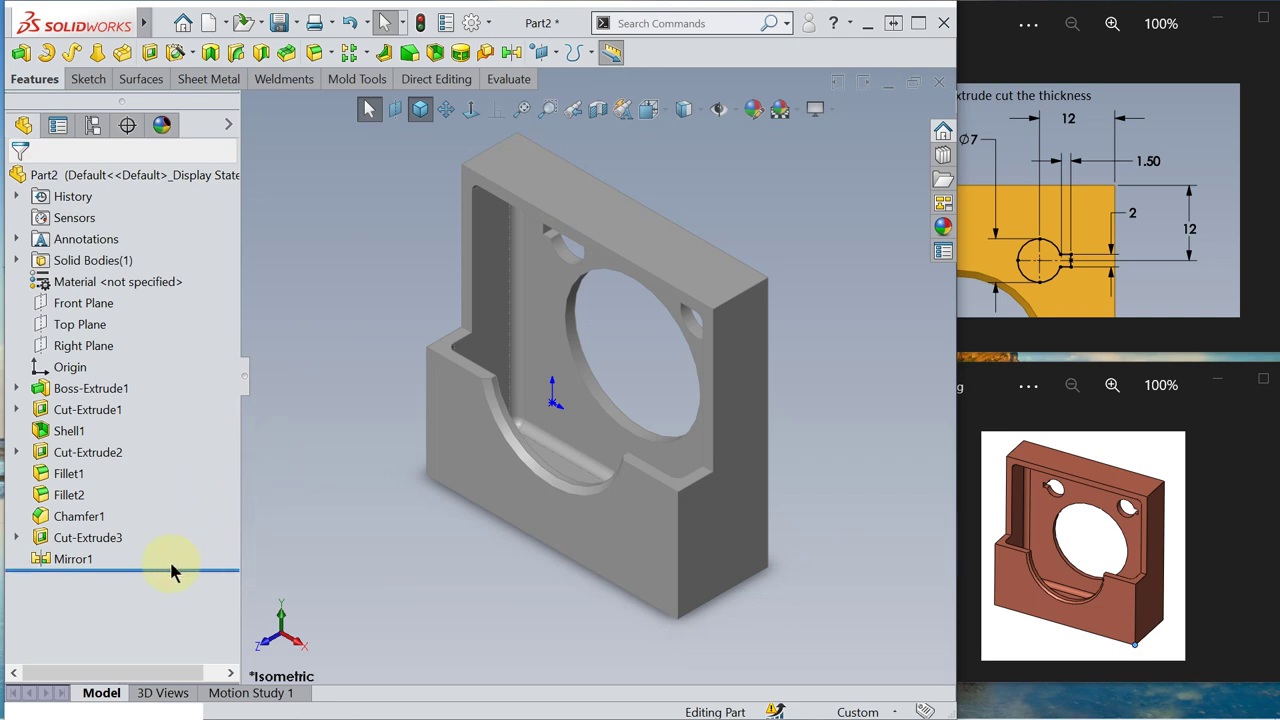
Step: Rename Cut-Extrude3 to 'Key hole' in the FeatureManager tree
{"action": "left_click", "coordinate": [88, 540]}
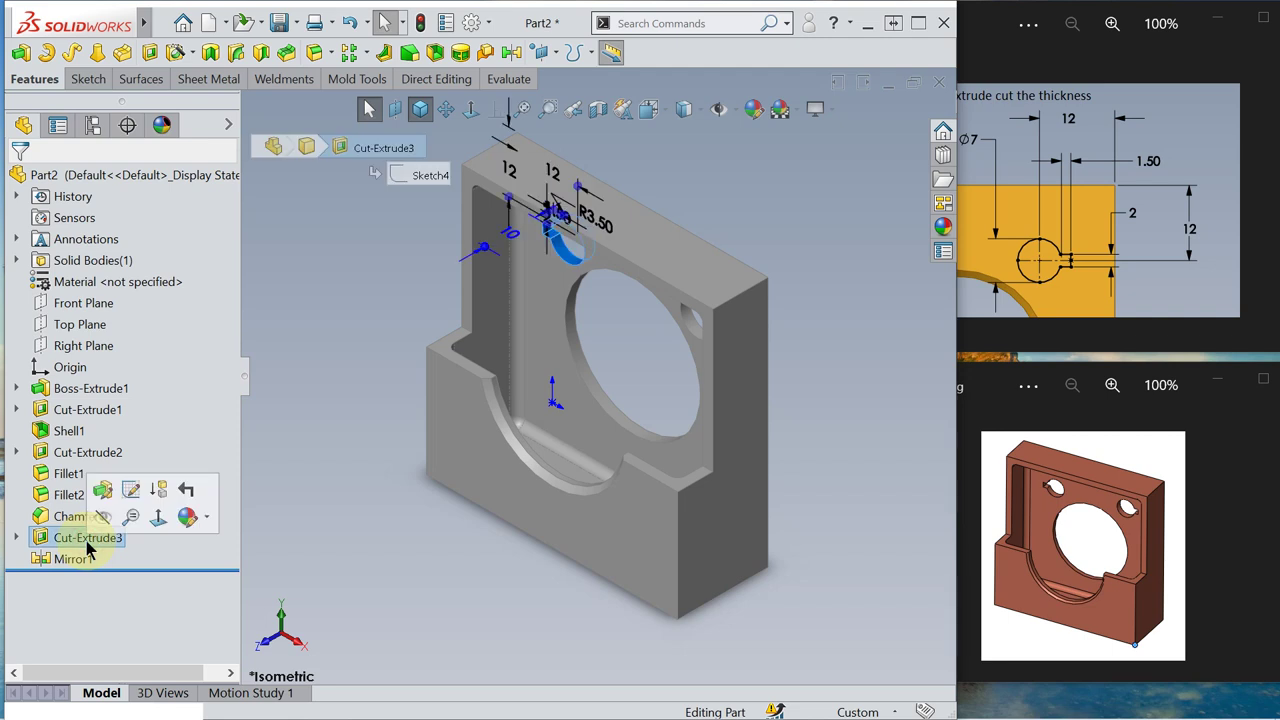
{"action": "left_click", "coordinate": [87, 539]}
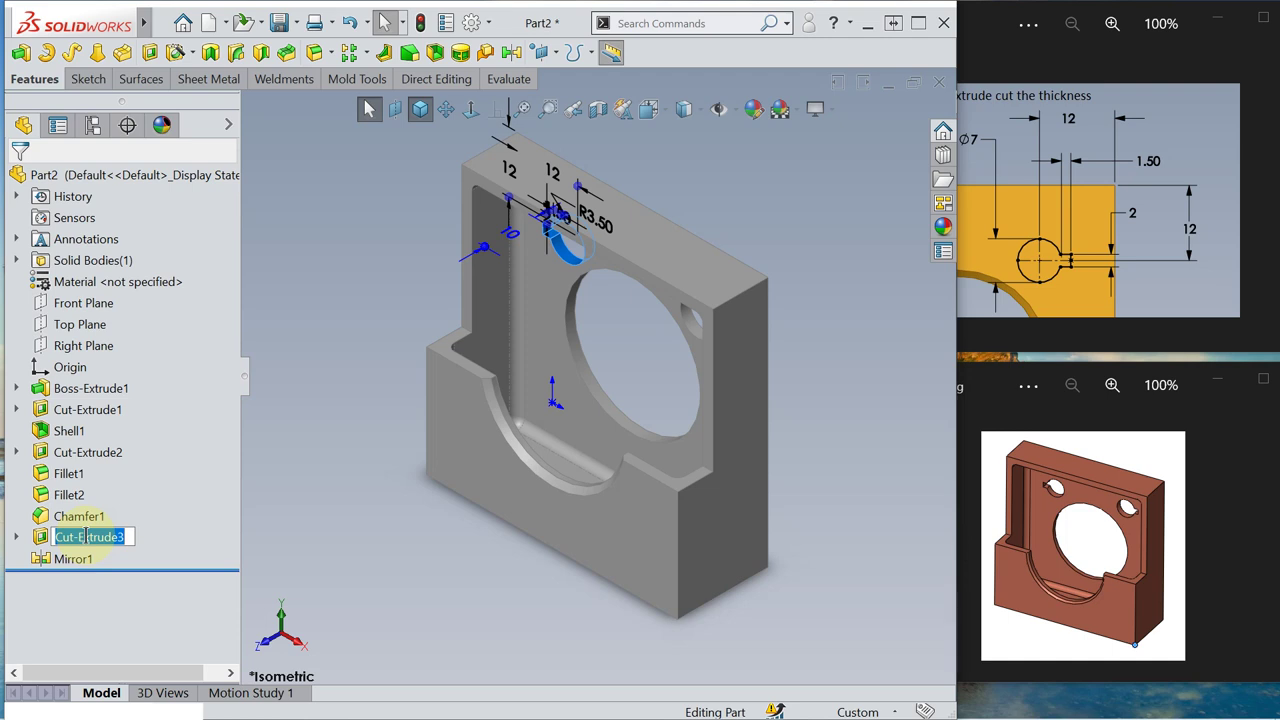
{"action": "type", "text": "Key"}
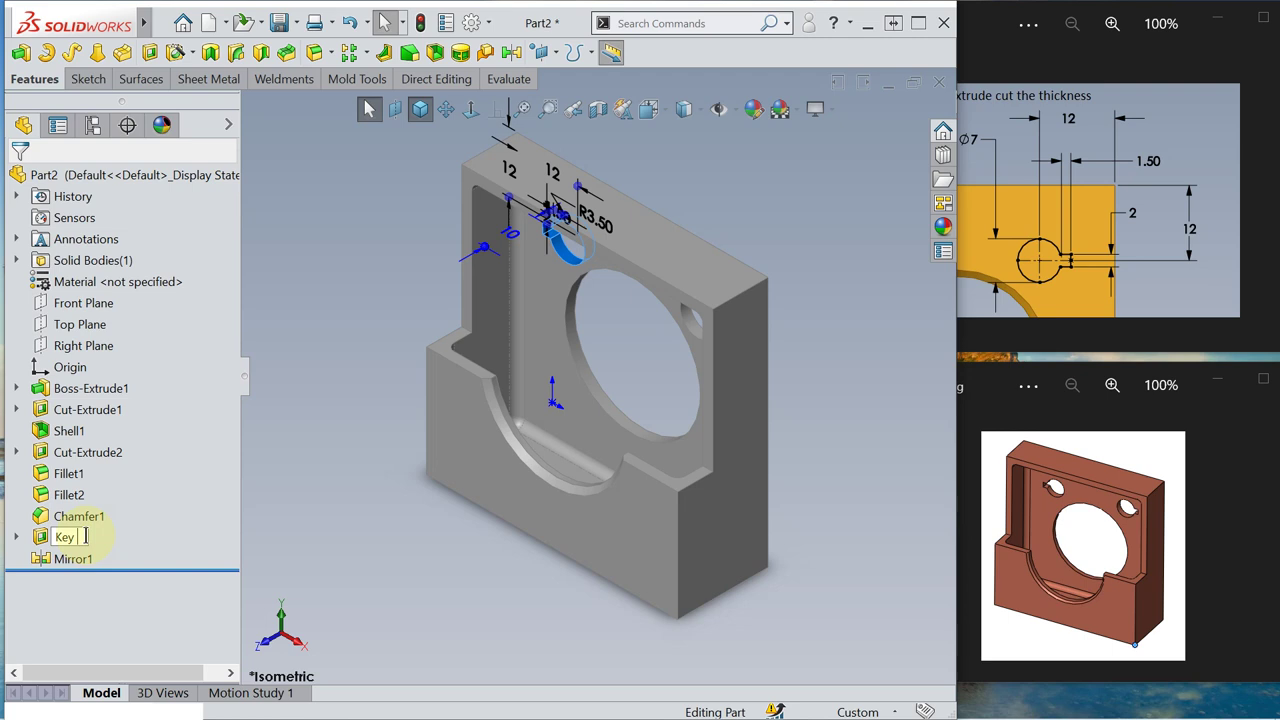
{"action": "type", "text": "hole"}
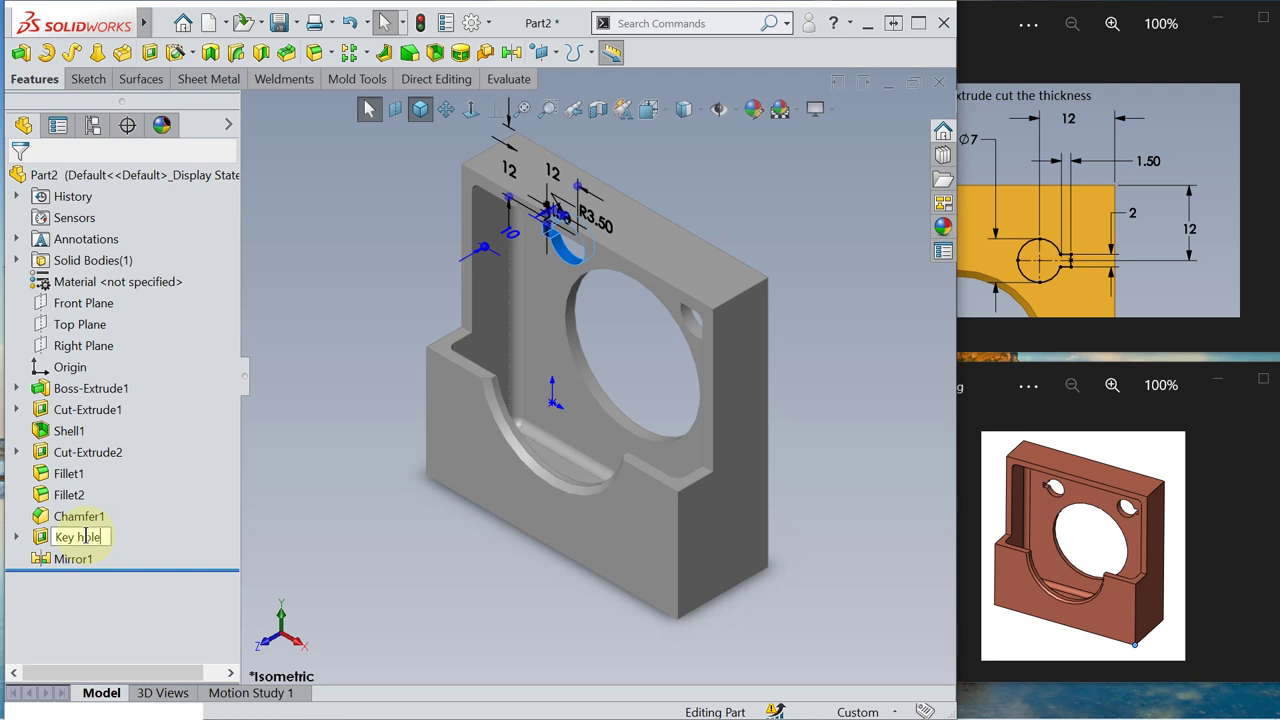
{"action": "left_click", "coordinate": [303, 550]}
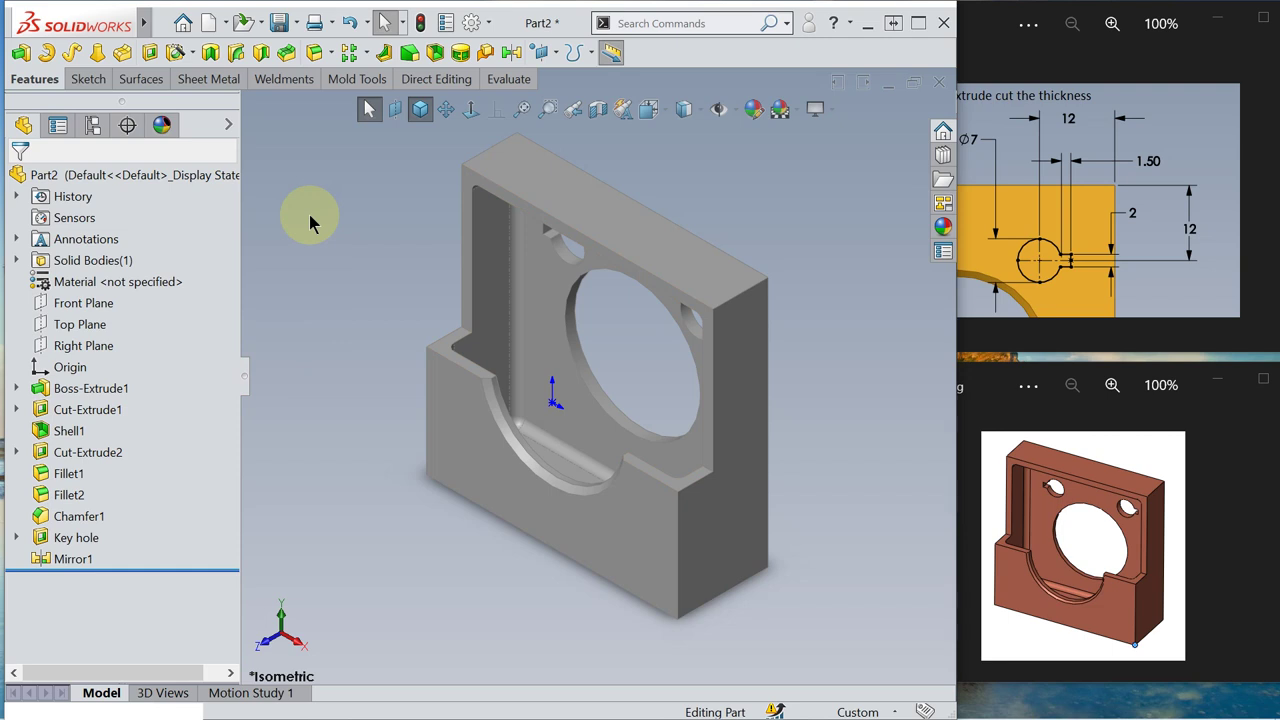
Step: Open the Customize dialog for the S shortcut bar
{"action": "key", "text": "s"}
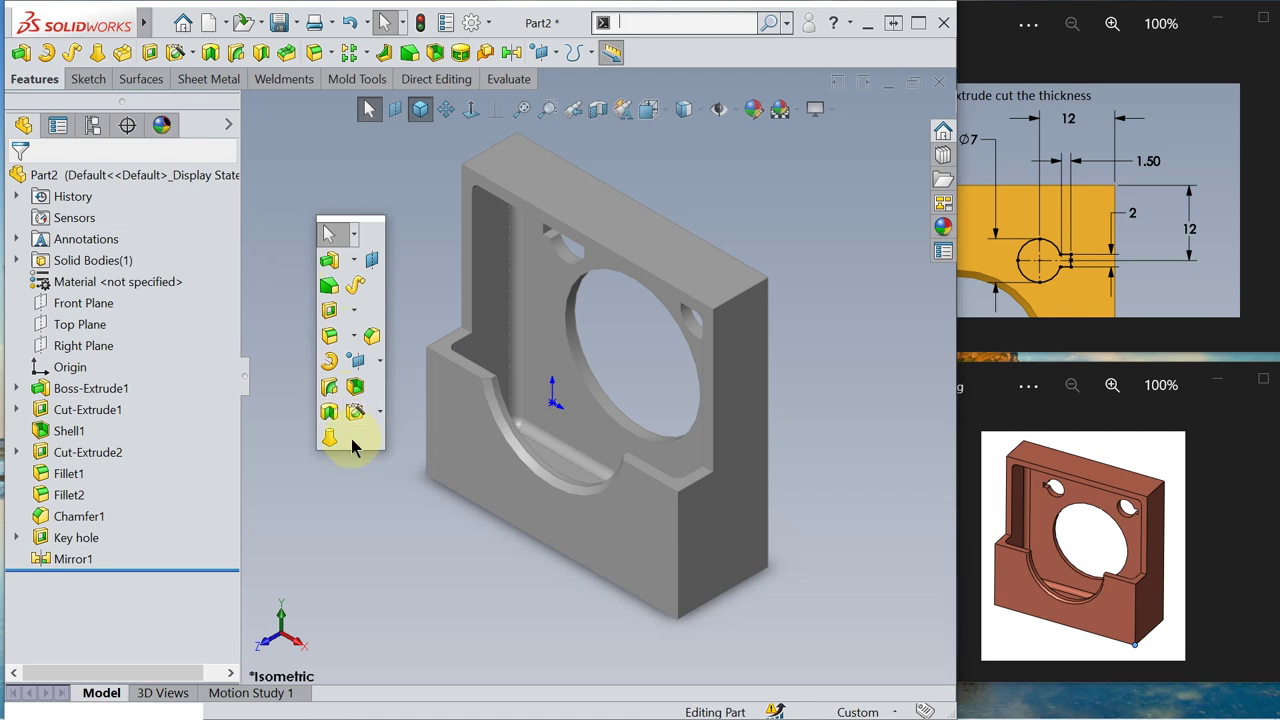
{"action": "right_click", "coordinate": [368, 288]}
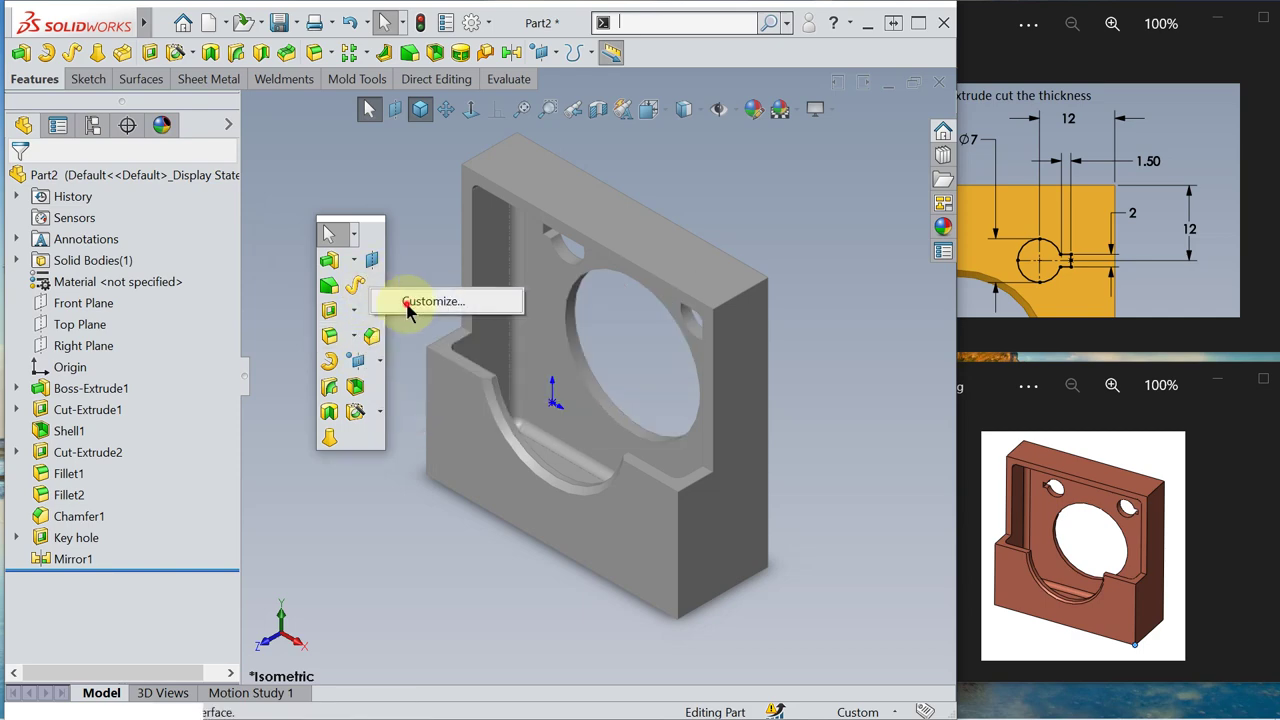
{"action": "left_click", "coordinate": [432, 301]}
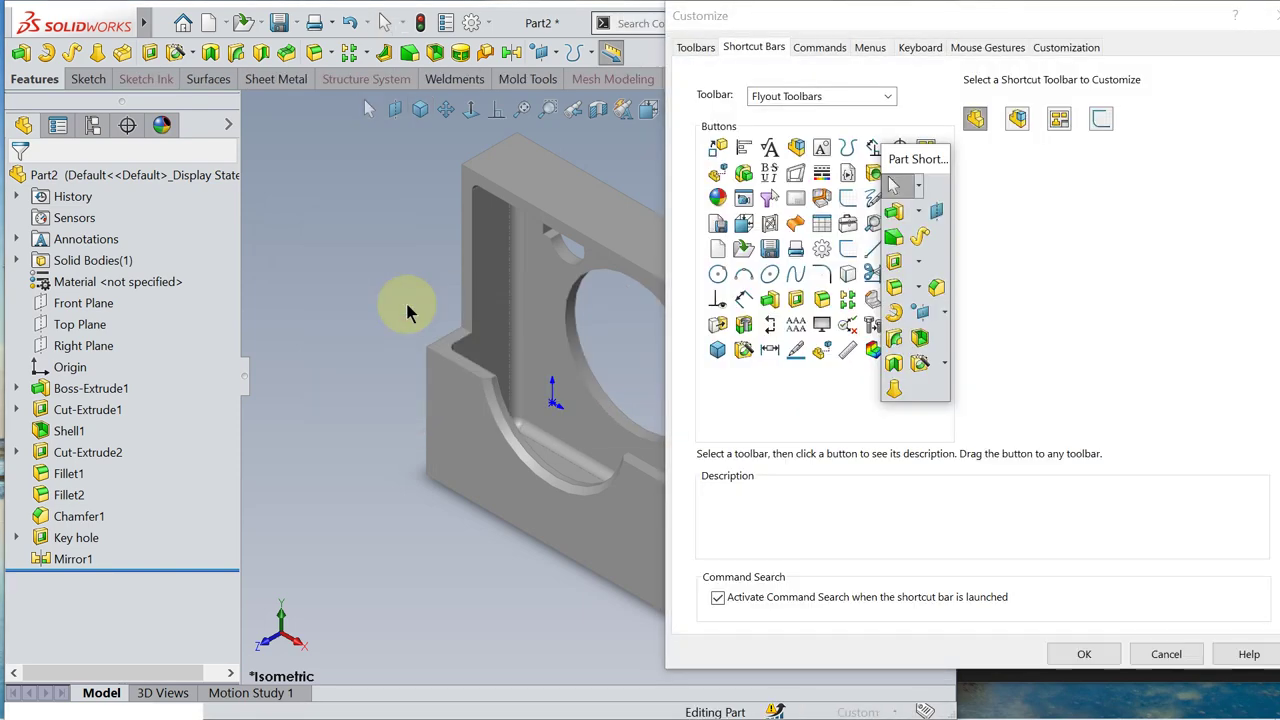
{"action": "left_click_drag", "start_coordinate": [915, 158], "coordinate": [1022, 157]}
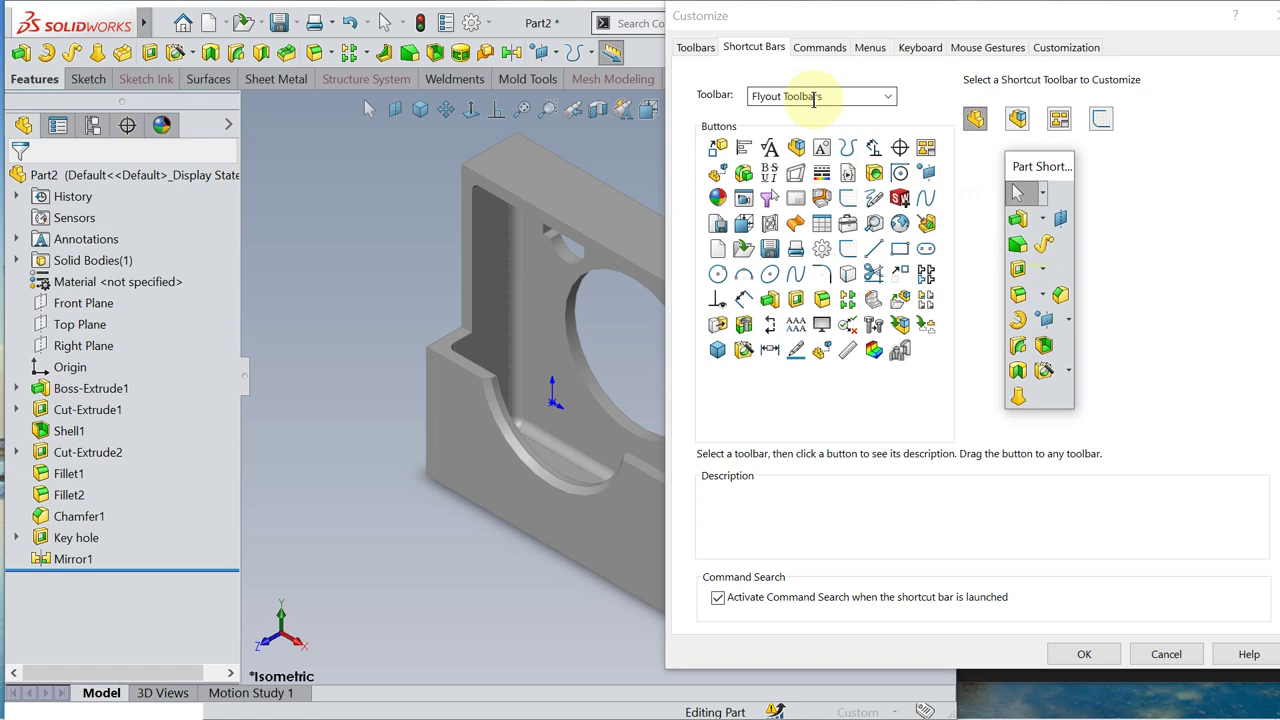
Step: Add Mirror from the Features toolbar to the Part shortcut bar and remove Chamfer
{"action": "left_click", "coordinate": [885, 97]}
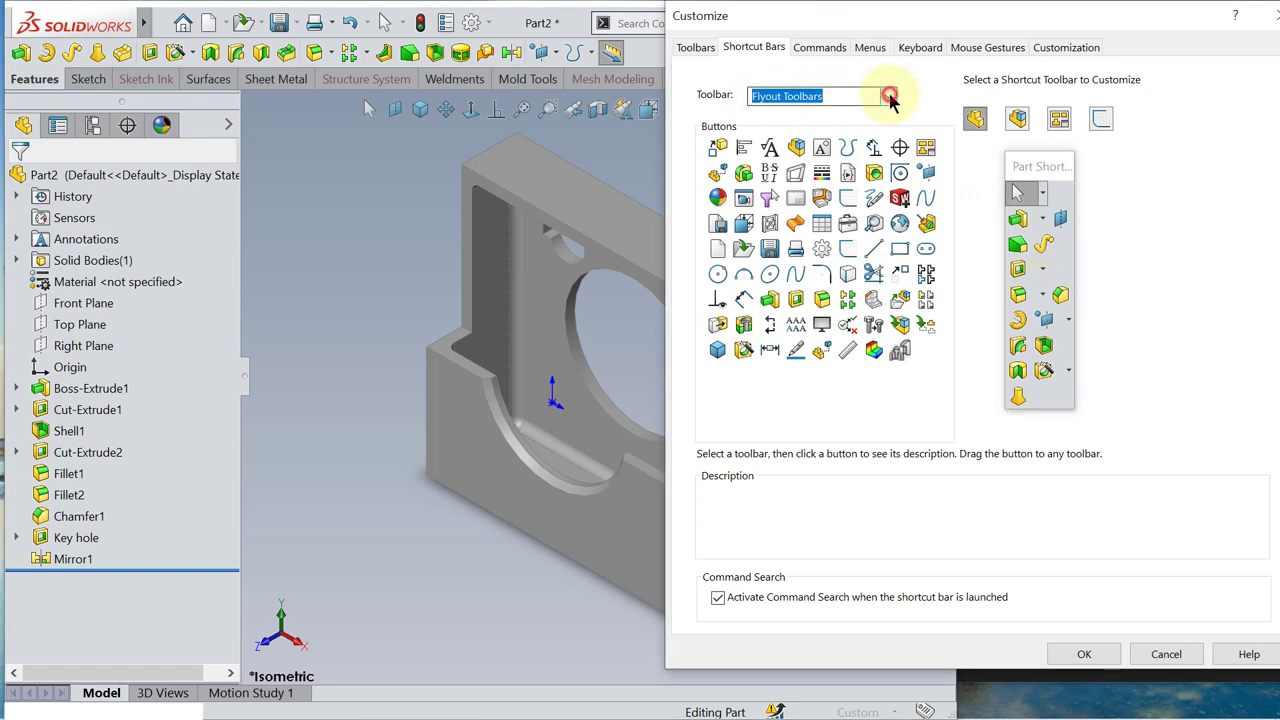
{"action": "left_click", "coordinate": [802, 256]}
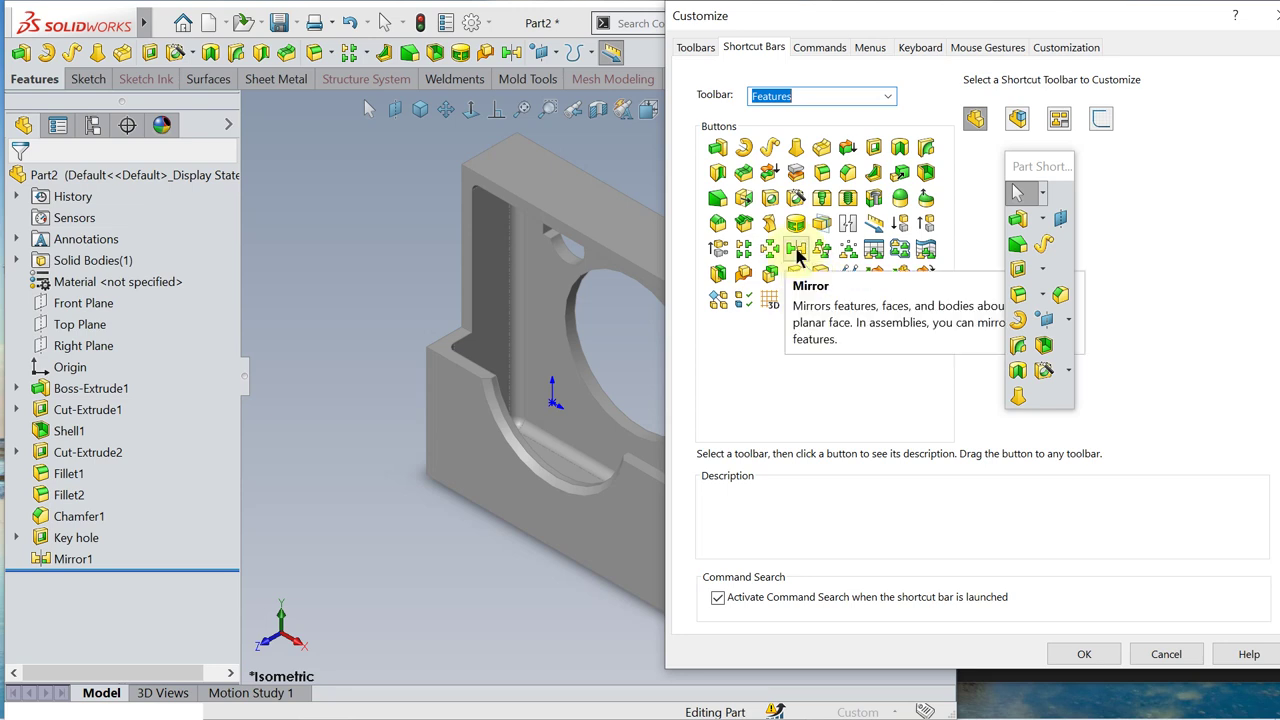
{"action": "left_click", "coordinate": [797, 257]}
{"action": "mouse_move", "coordinate": [797, 257]}
{"action": "left_mouse_down"}
{"action": "mouse_move", "coordinate": [1028, 285]}
{"action": "mouse_move", "coordinate": [1056, 272]}
{"action": "left_mouse_up"}
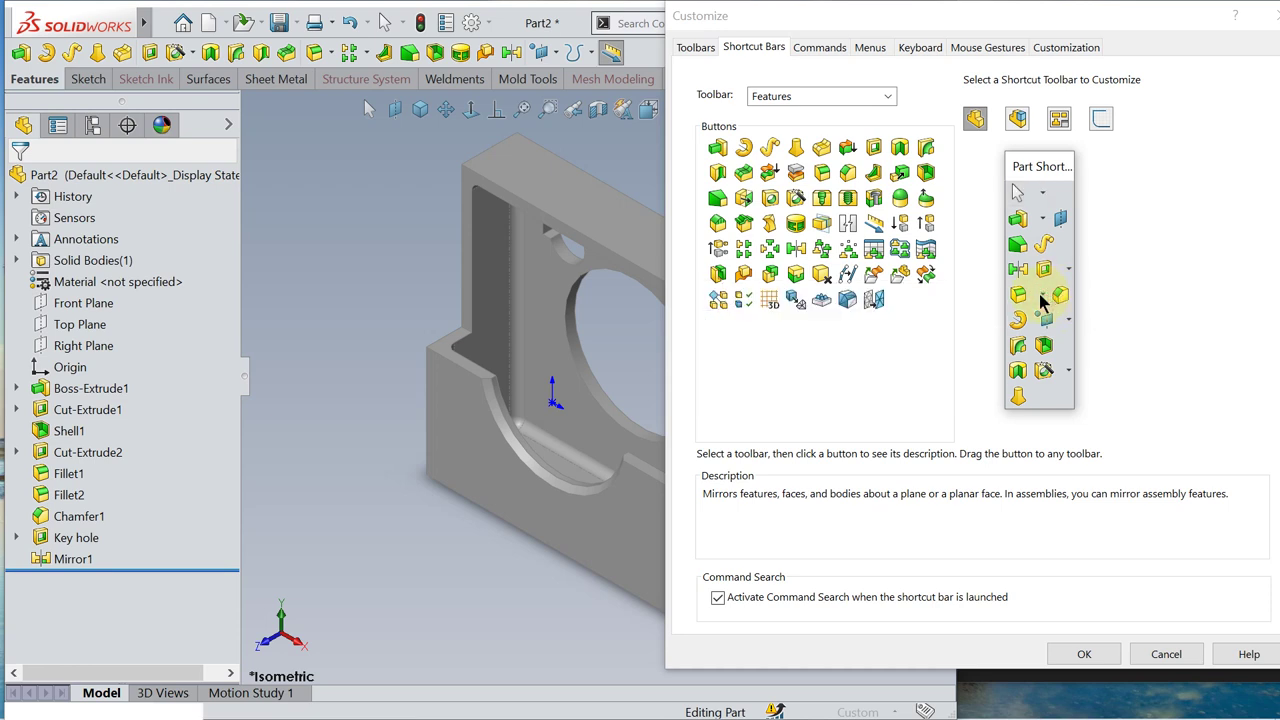
{"action": "left_click_drag", "start_coordinate": [1061, 295], "coordinate": [1119, 316]}
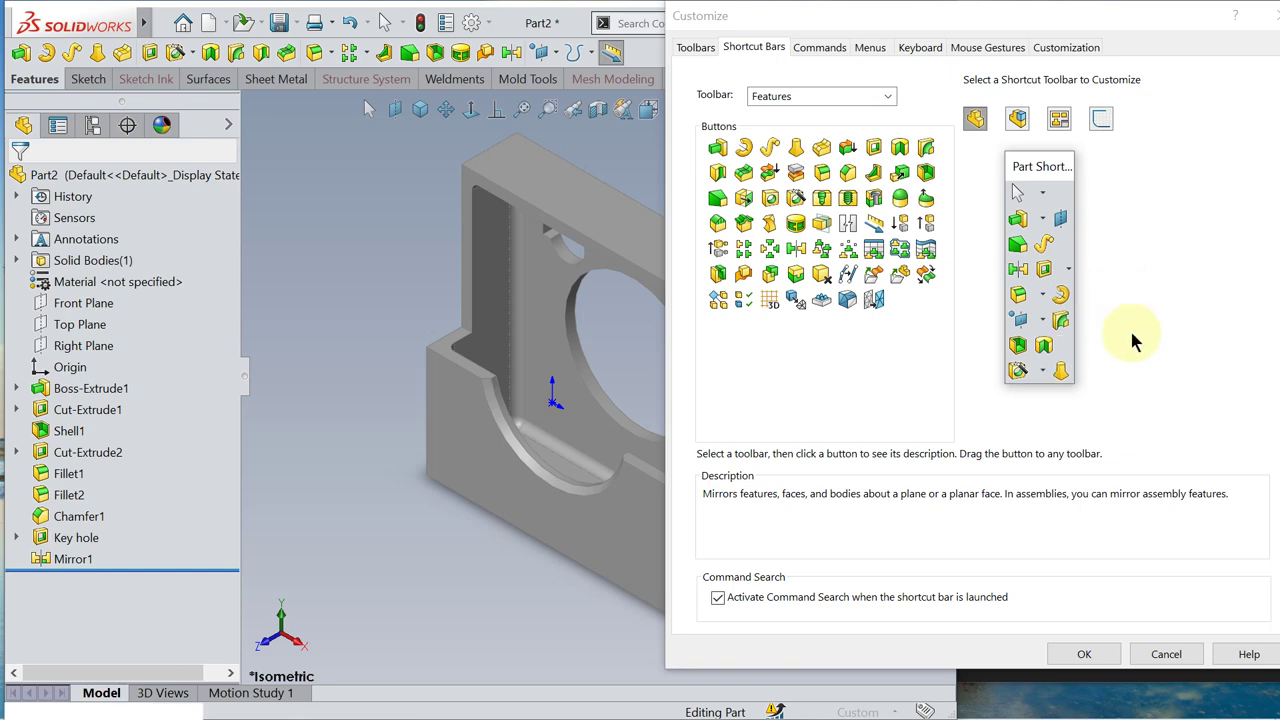
Step: Apply the shortcut-bar changes and start a Fillet, toggling between variable and constant size
{"action": "left_click", "coordinate": [1068, 650]}
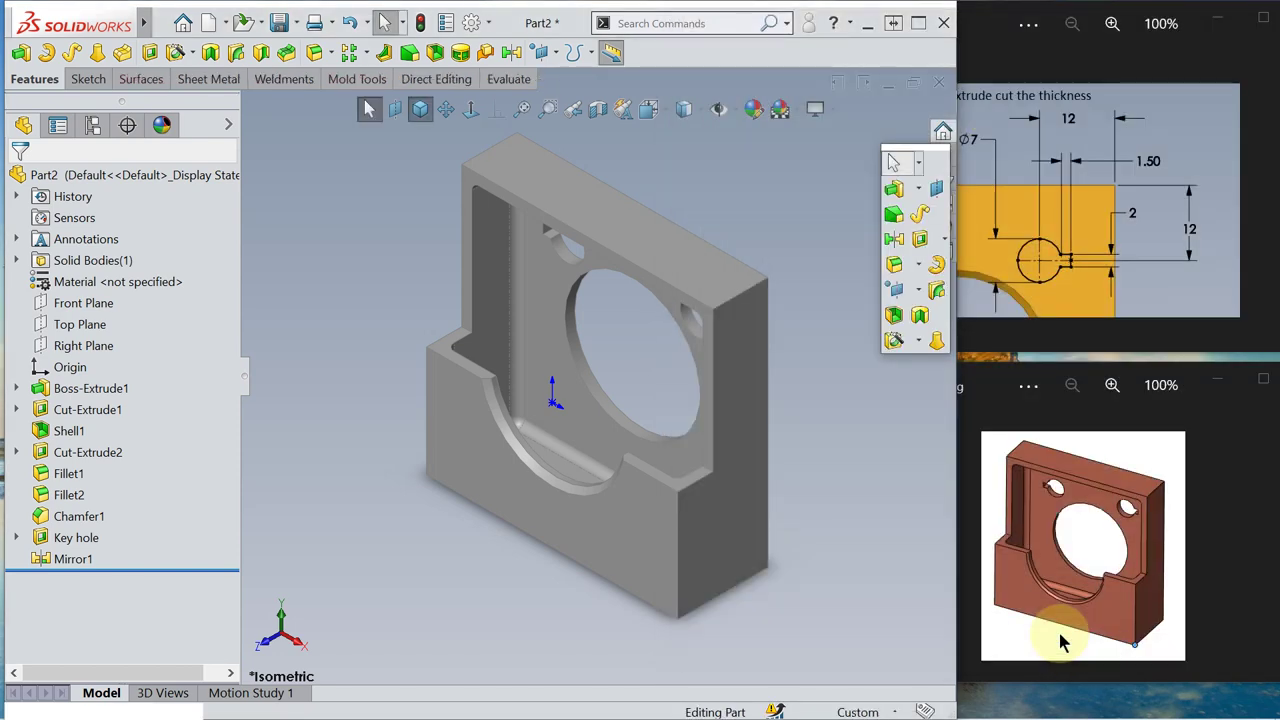
{"action": "left_click", "coordinate": [916, 266]}
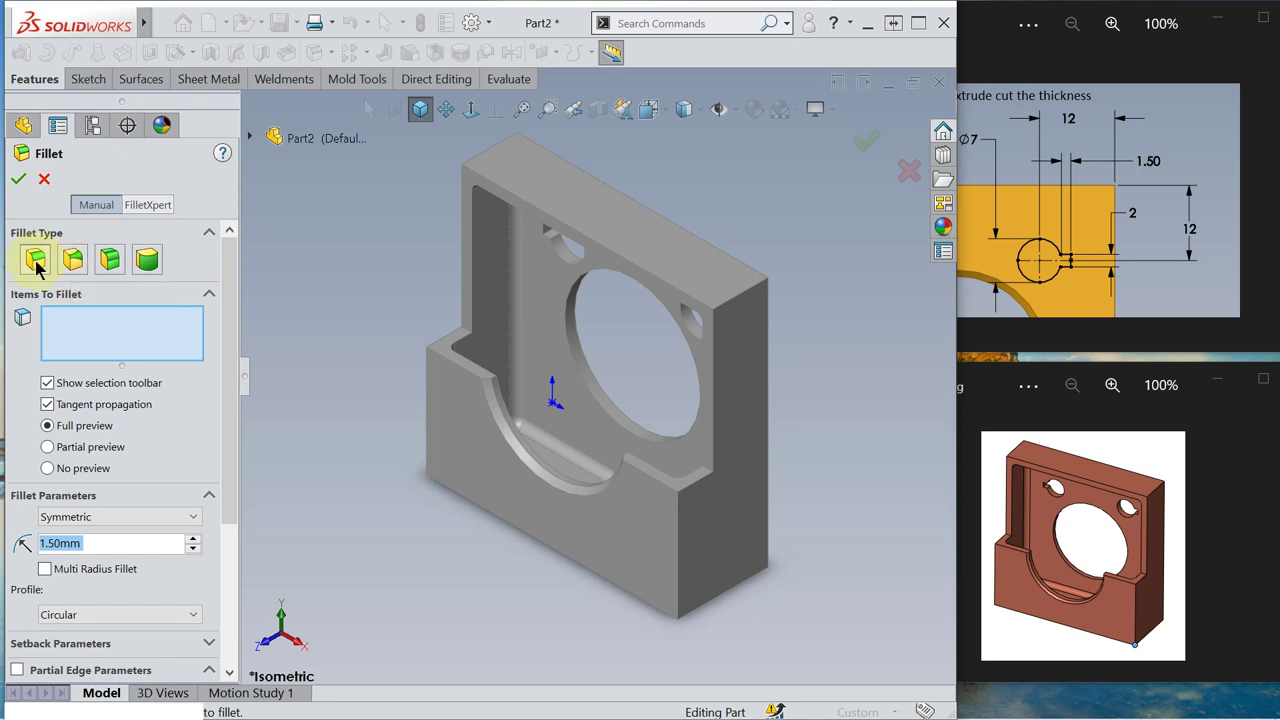
{"action": "left_click", "coordinate": [73, 262]}
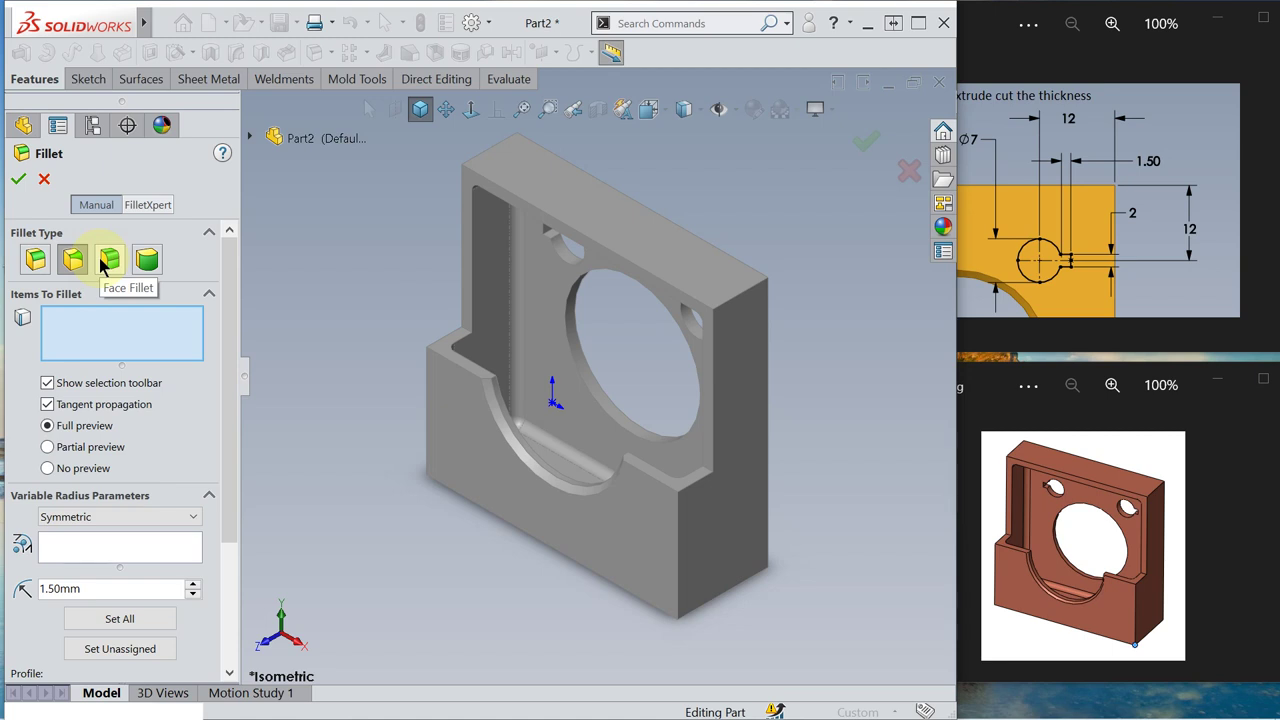
{"action": "left_click", "coordinate": [37, 260]}
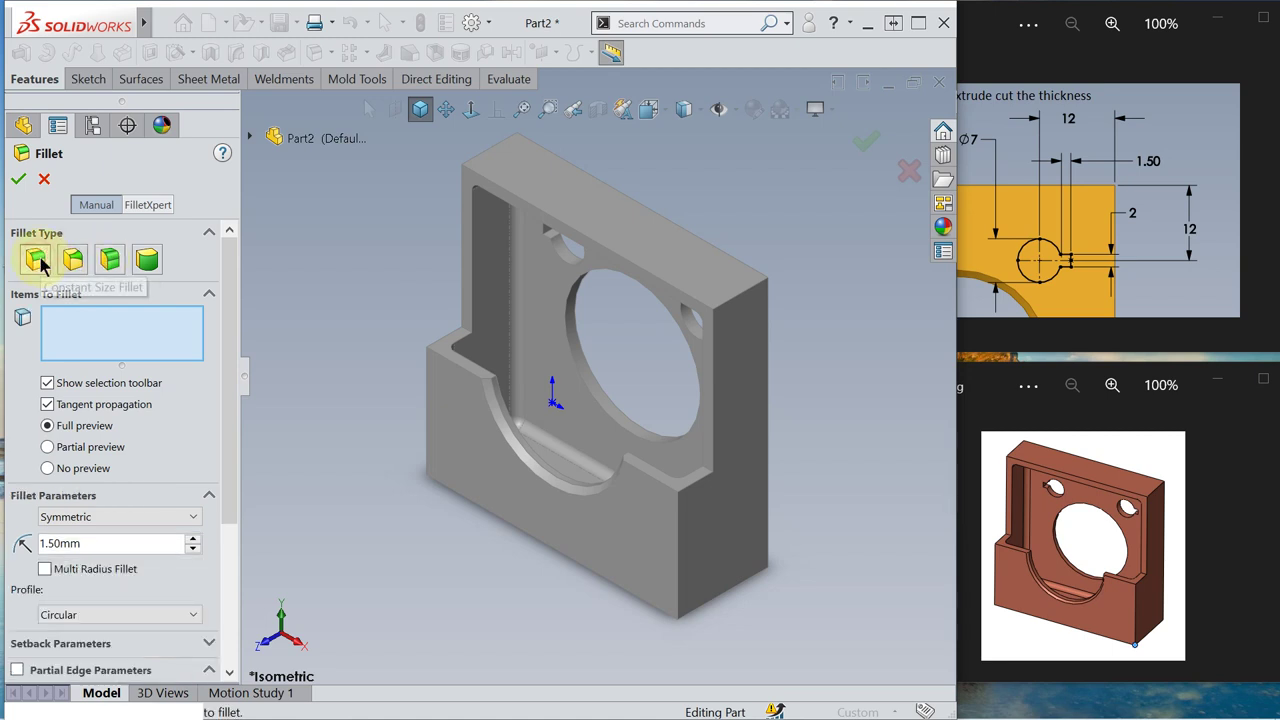
Step: Cancel the empty fillet and orbit to view both keyholes through the back wall
{"action": "left_click", "coordinate": [19, 181]}
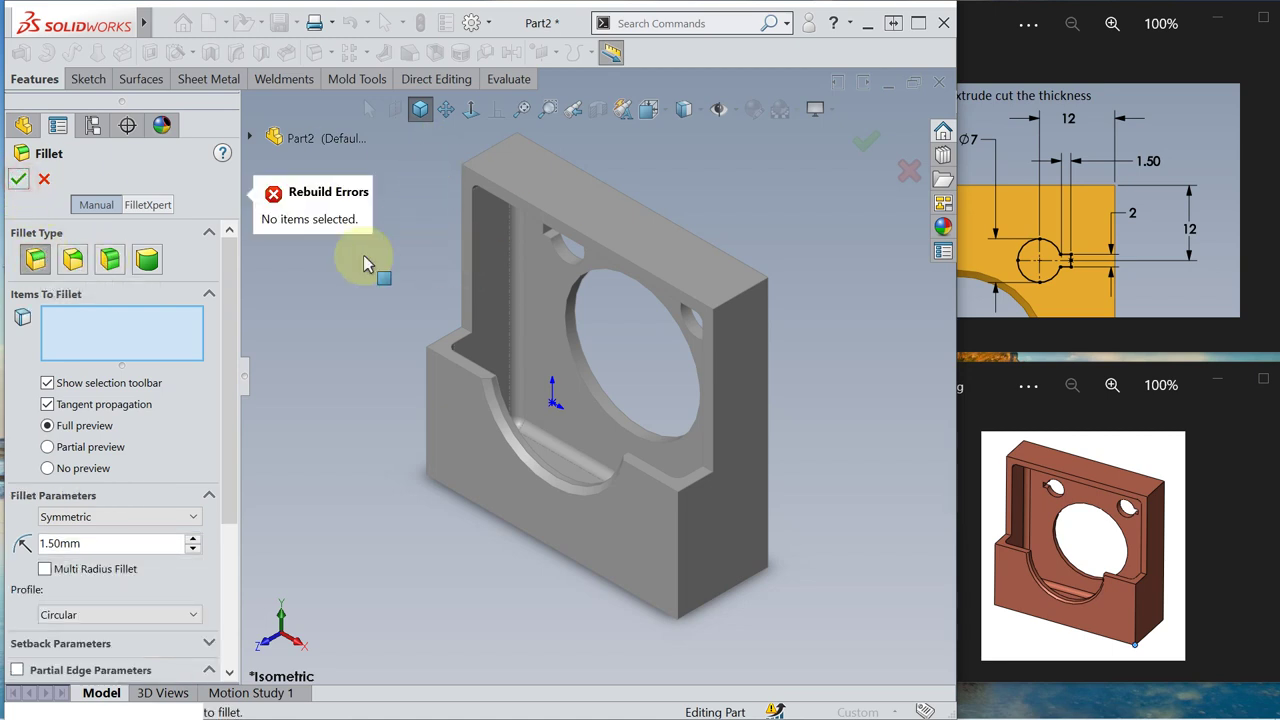
{"action": "left_click", "coordinate": [46, 180]}
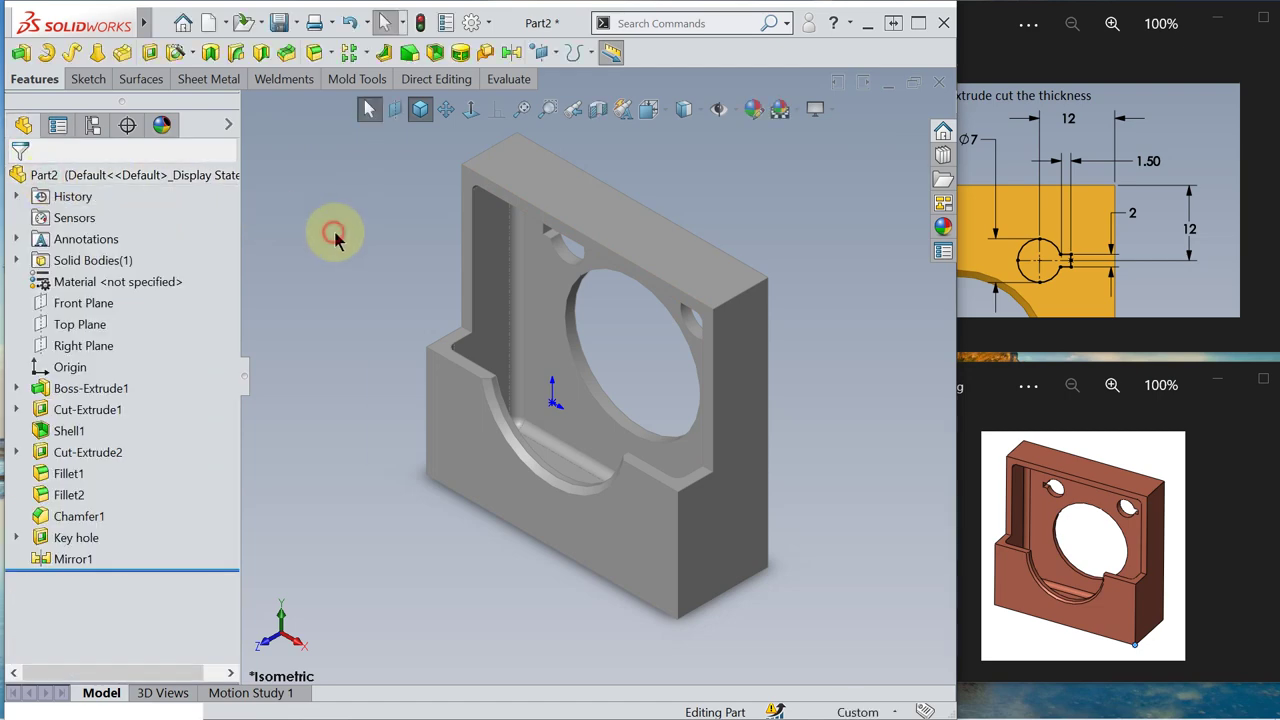
{"action": "middle_click_drag", "start_coordinate": [800, 325], "coordinate": [781, 284]}
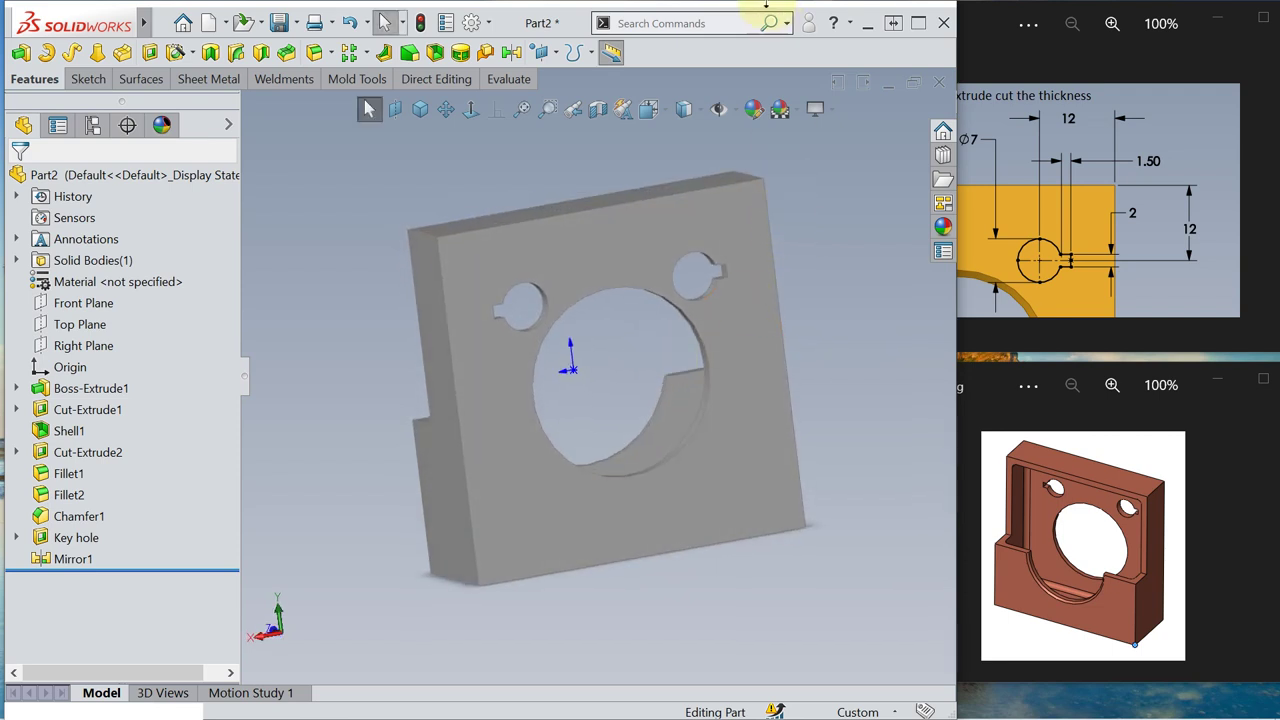
{"action": "mouse_move", "coordinate": [745, 5]}
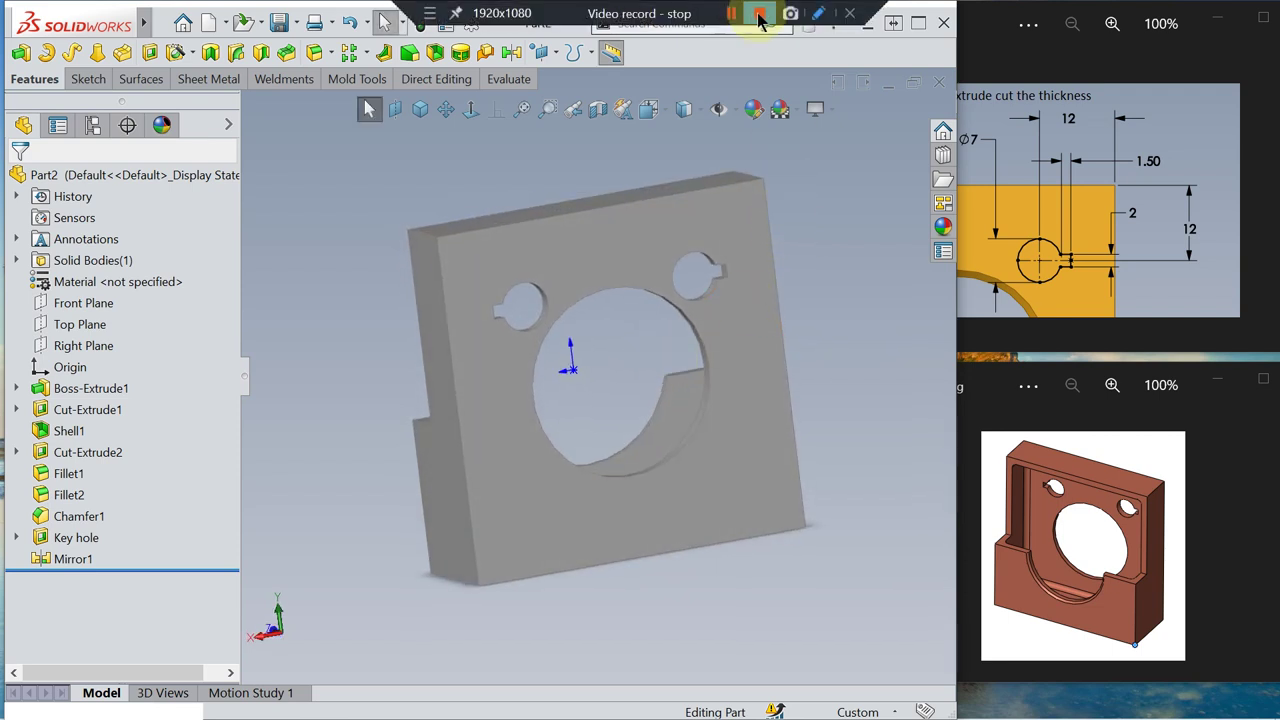